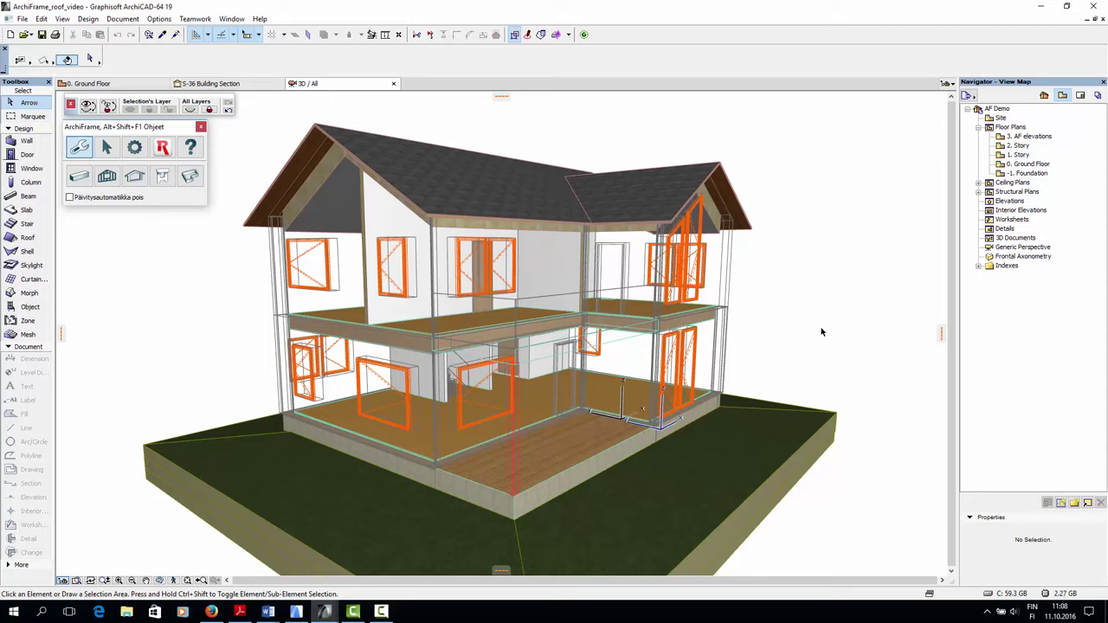
Select the gable-side roof planes and switch the model to the "framing + top roof" layer combination
scroll(291, 227, "up", 3)
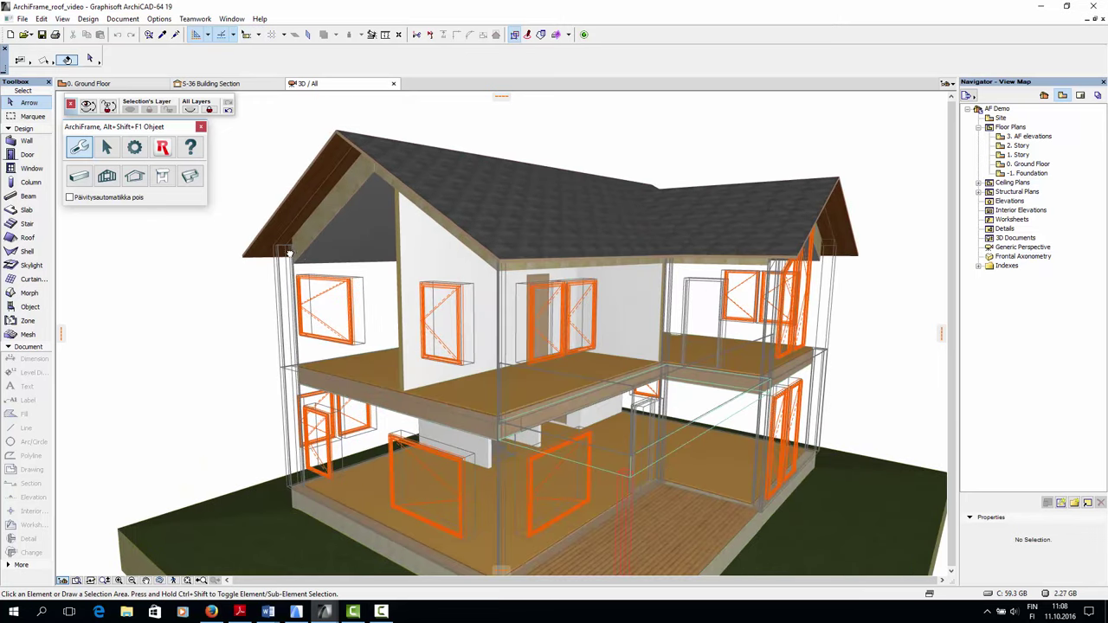
left_click(302, 258)
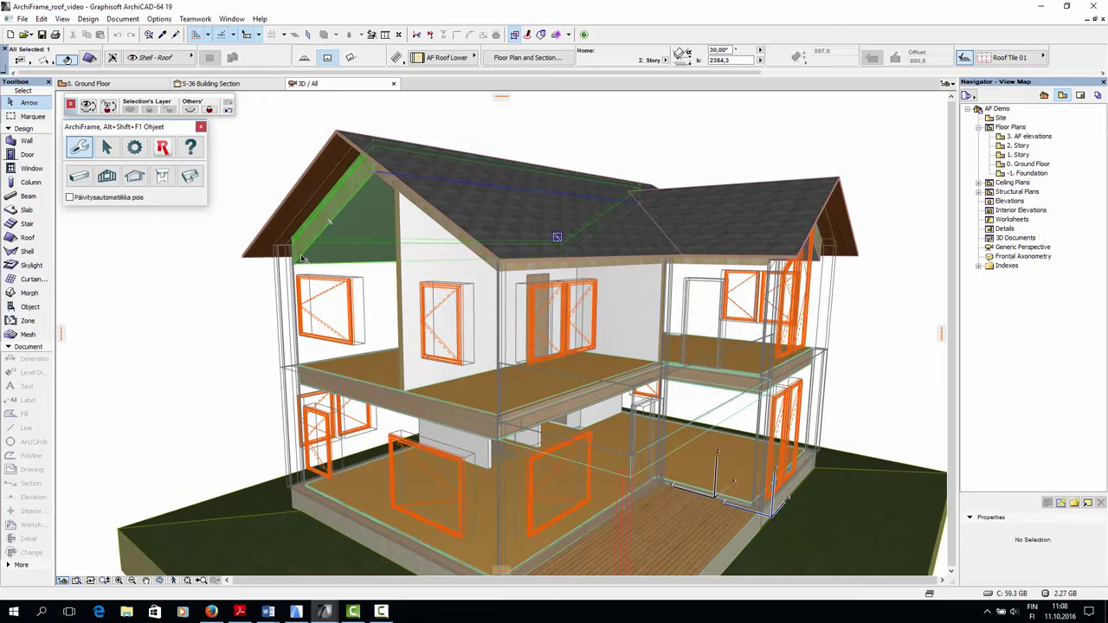
left_click(257, 255)
key("ctrl+l")
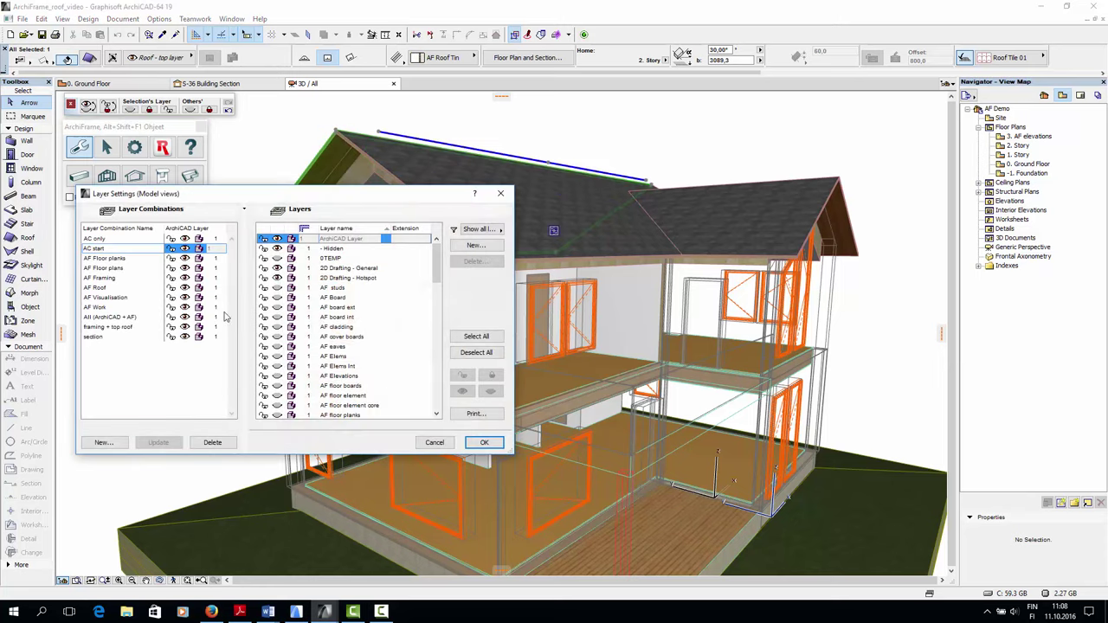
left_click(144, 328)
left_click(485, 443)
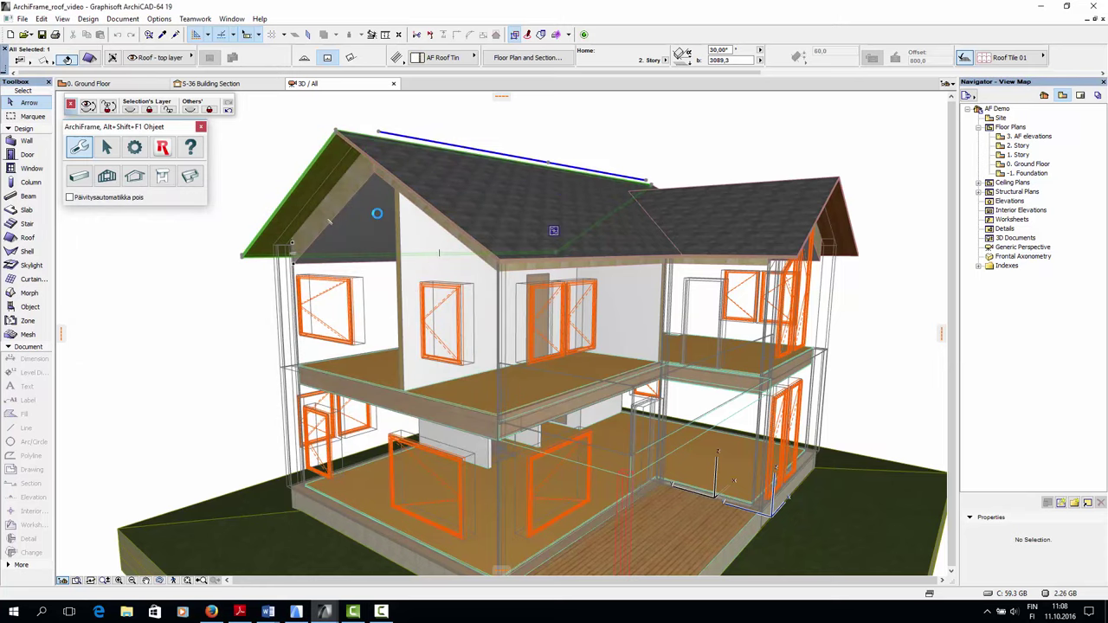
Examine the main roof's framing by selecting the ridge beam, a lower rafter plank and the I-beam rafter above it
scroll(405, 213, "up", 5)
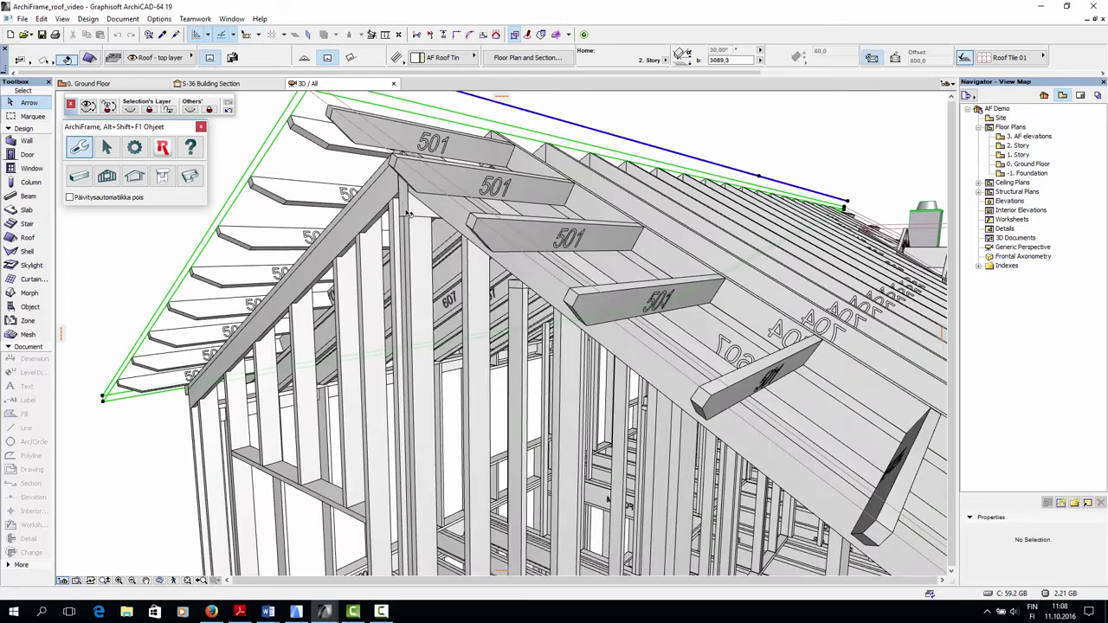
left_click(407, 214)
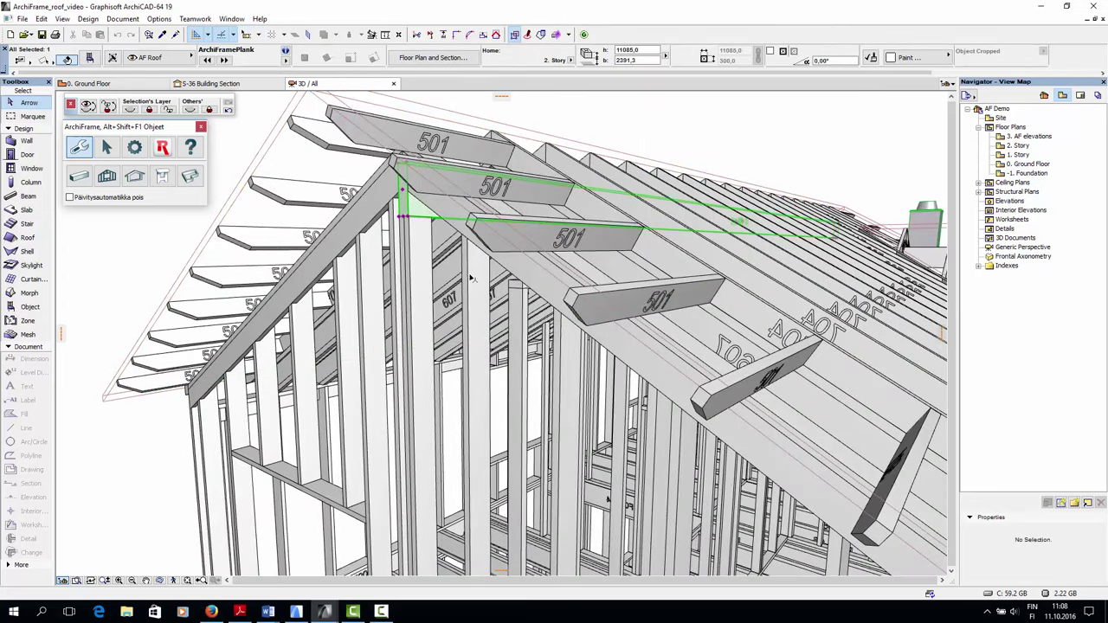
scroll(470, 277, "down", 3)
middle_click_drag(570, 300, 415, 283, "shift")
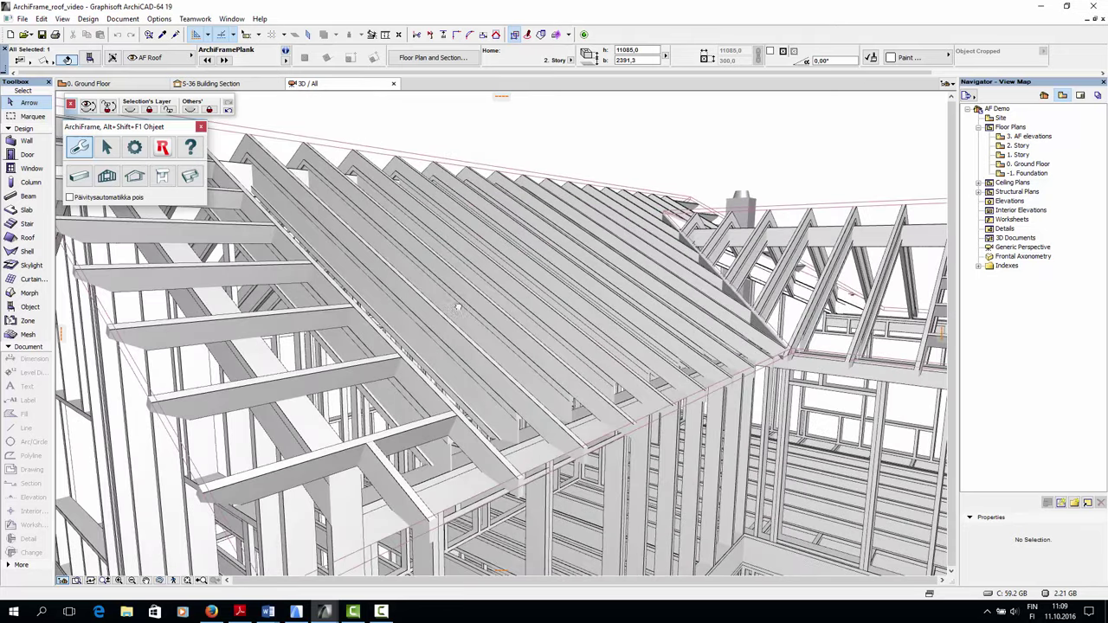
left_click(568, 407)
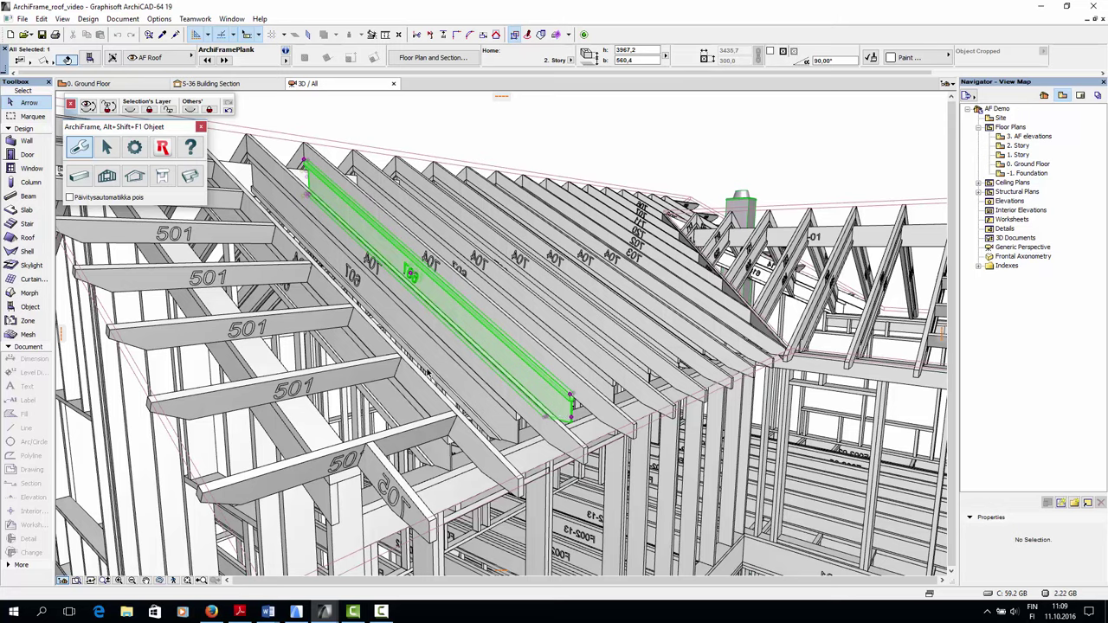
left_click(615, 427)
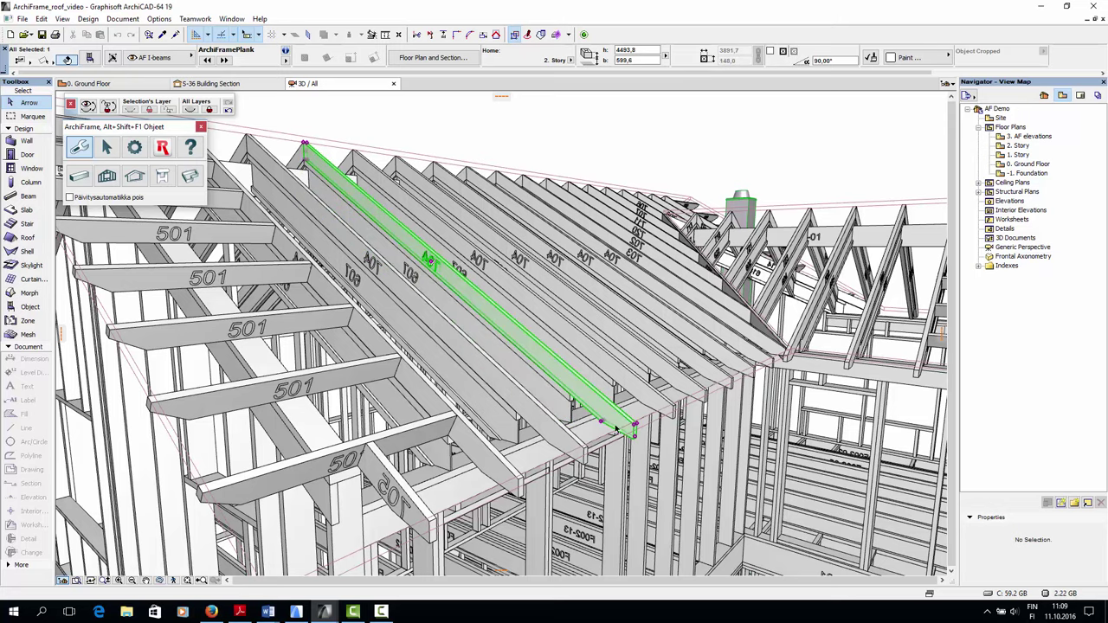
scroll(612, 435, "down", 1)
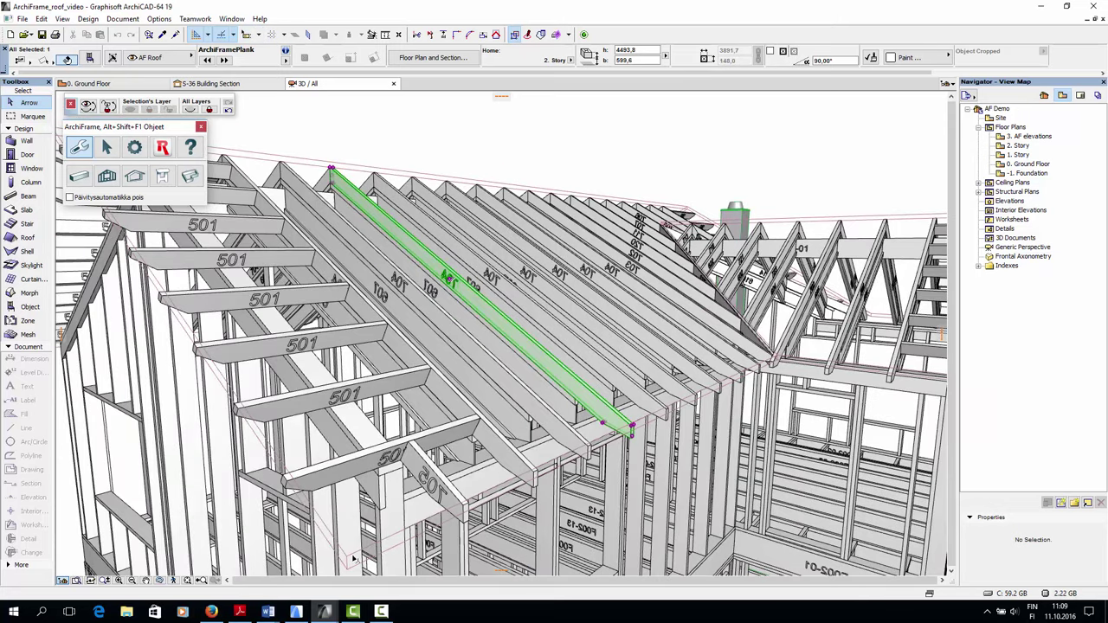
Examine the top roof layer and the gable eaves planks by selecting the roof plane and an eaves plank
left_click(353, 561)
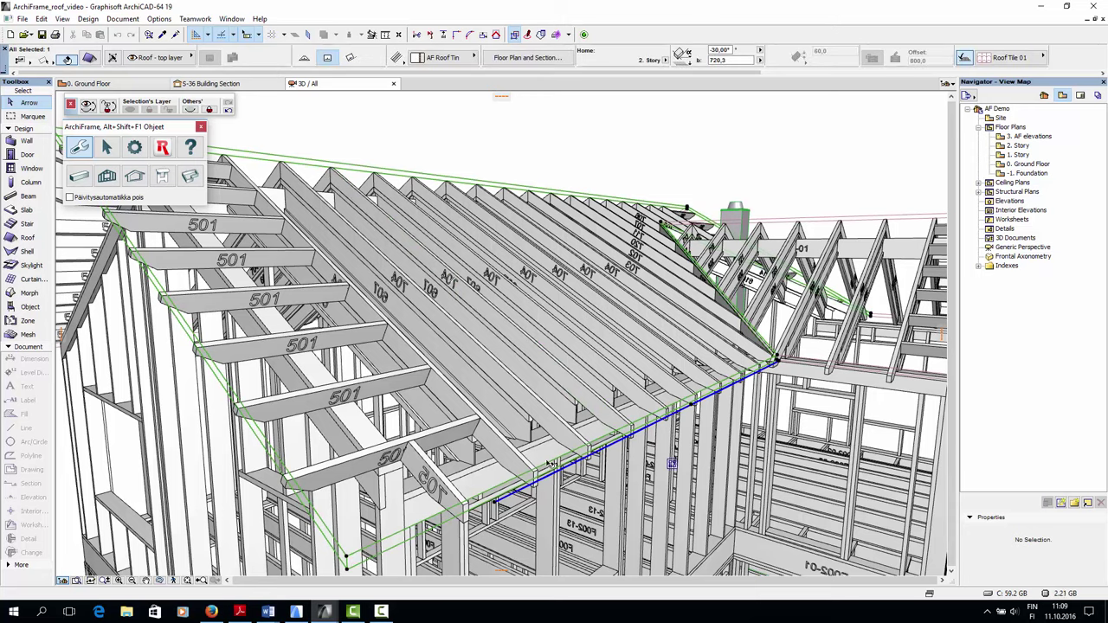
left_click(289, 487)
key("Escape")
key("Escape")
left_click(317, 474)
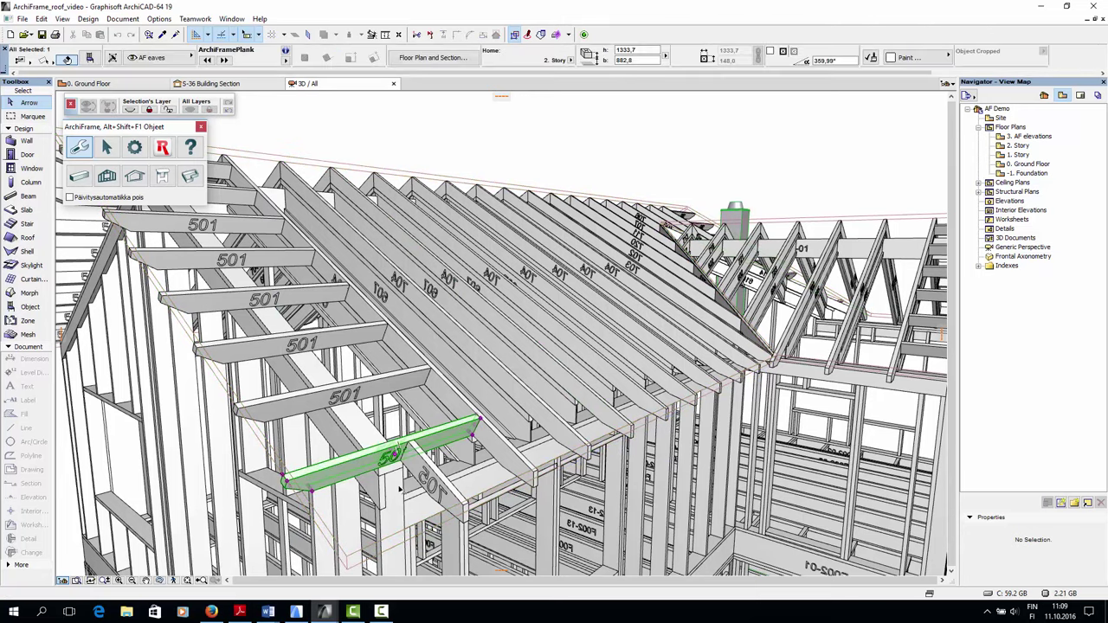
scroll(437, 489, "down", 2)
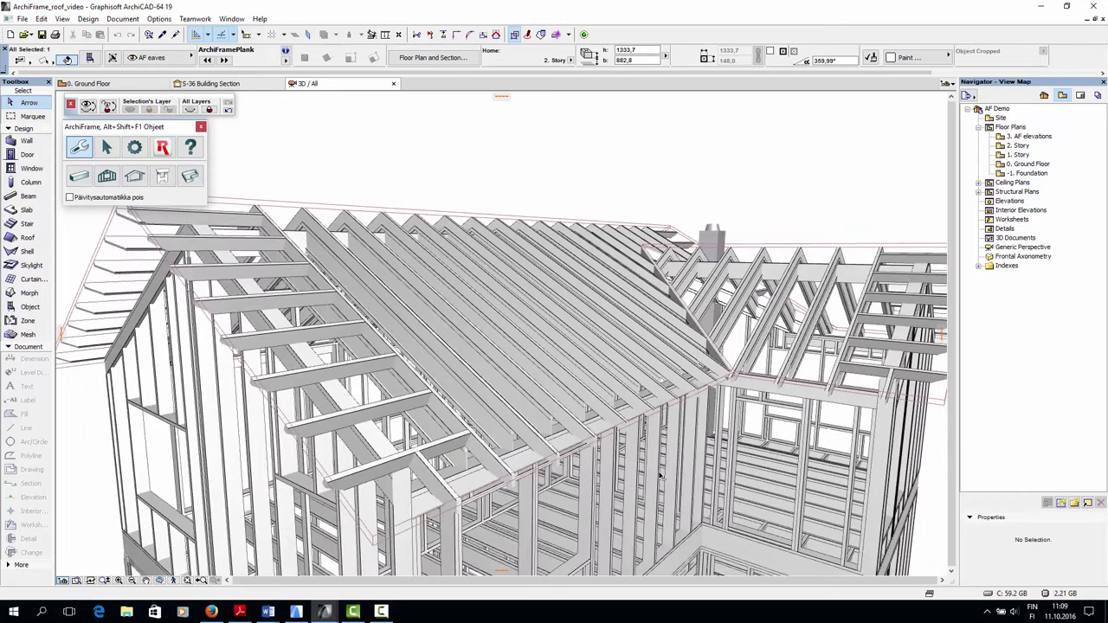
Examine the side wing's roof framing and the valley where it meets the main roof from several angles
middle_click_drag(765, 412, 282, 418, "shift")
scroll(277, 415, "up", 2)
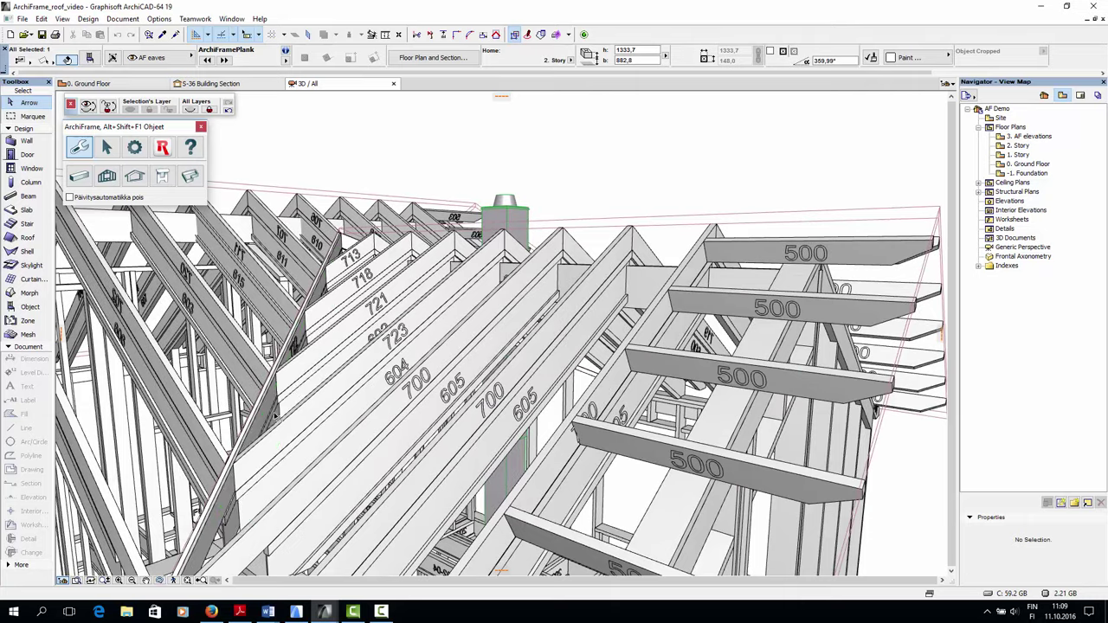
scroll(291, 425, "down", 1)
middle_click_drag(177, 453, 363, 474, "shift")
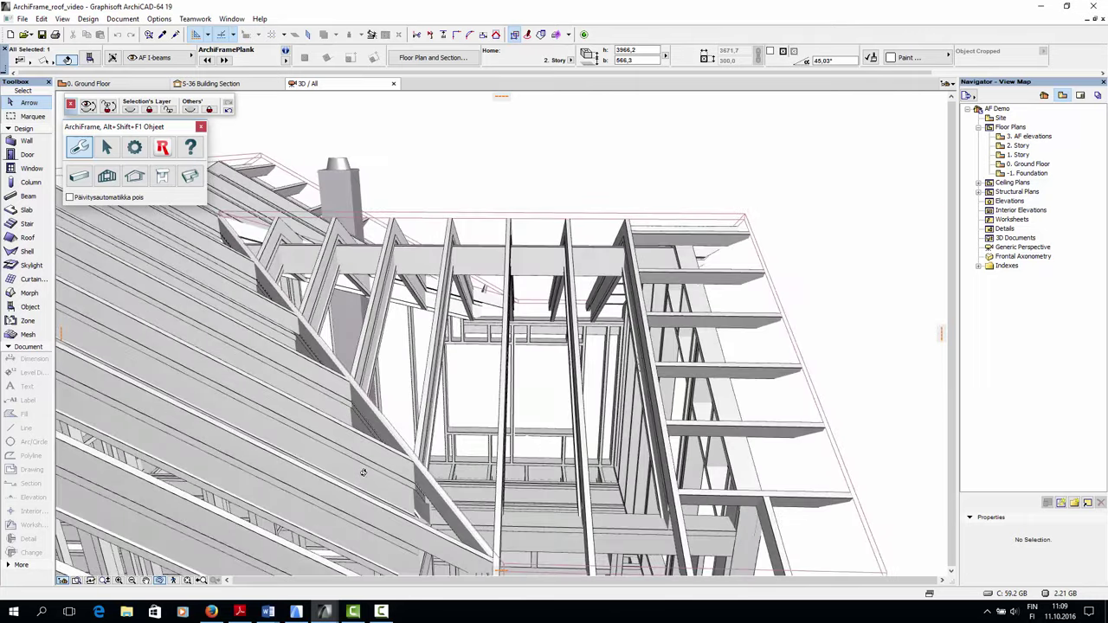
middle_click_drag(430, 465, 421, 320, "shift")
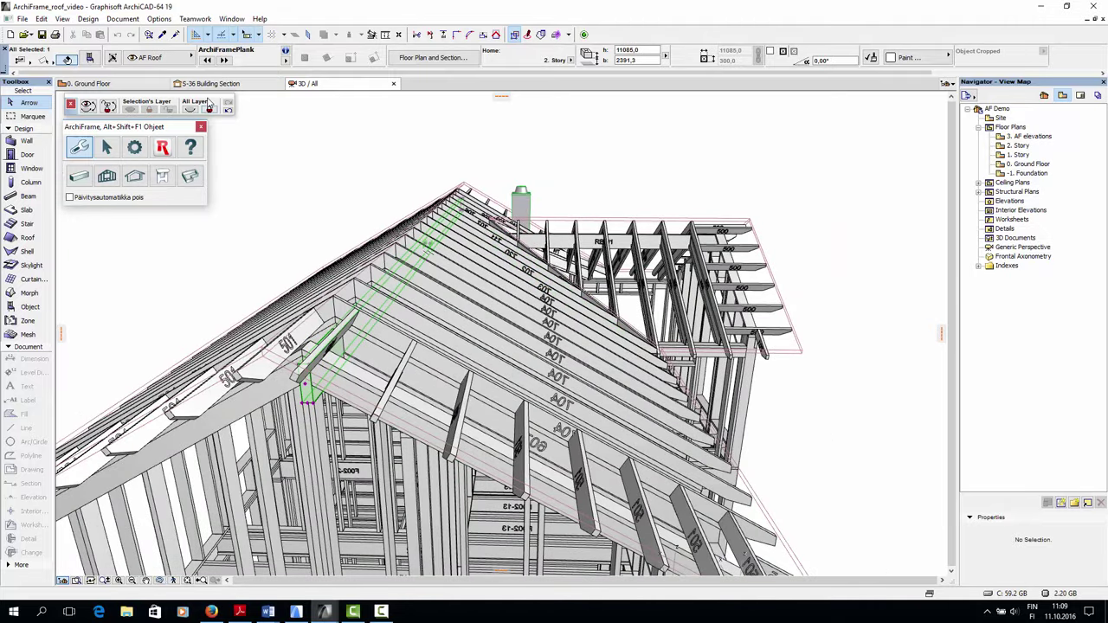
Open building section S-36 from the ground floor plan and select the ridge beam in it
left_click(125, 83)
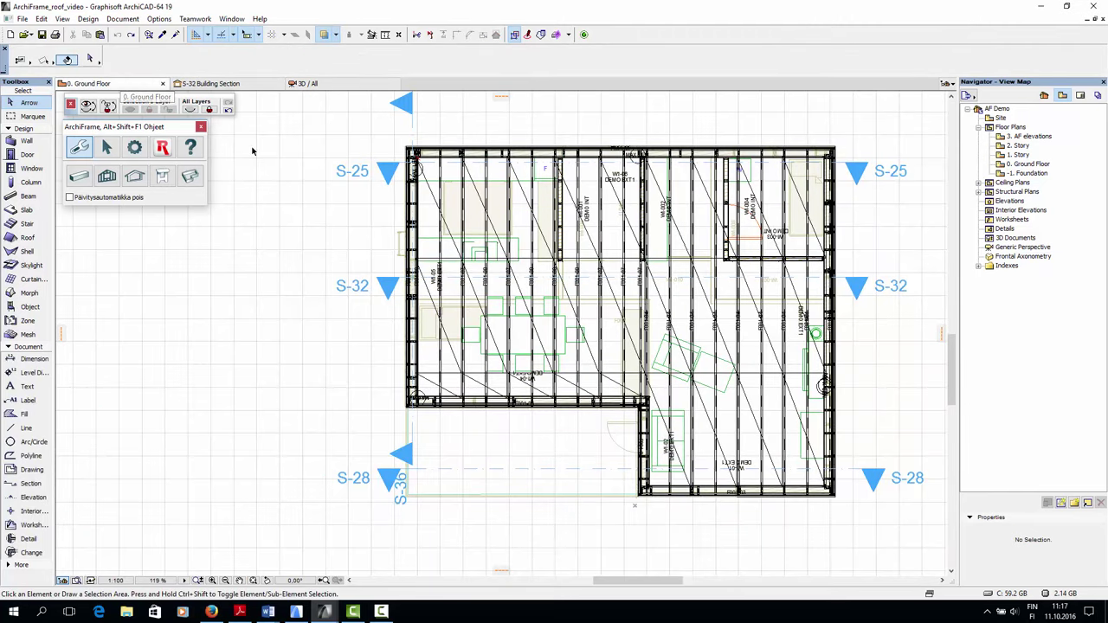
left_click(407, 105)
right_click(407, 106)
left_click(454, 130)
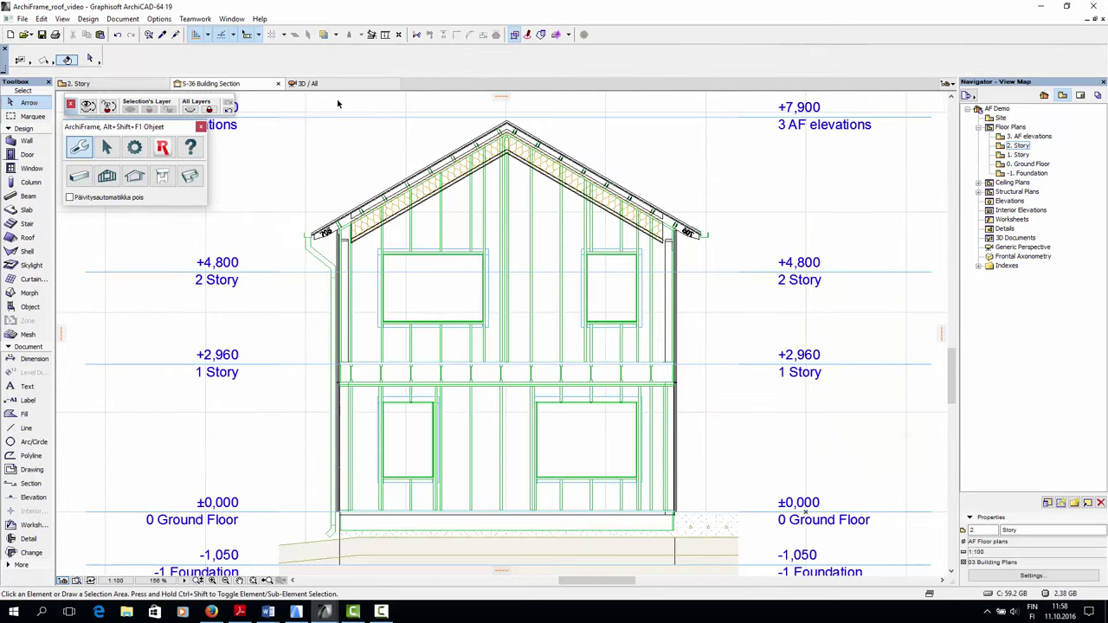
scroll(509, 132, "up", 5)
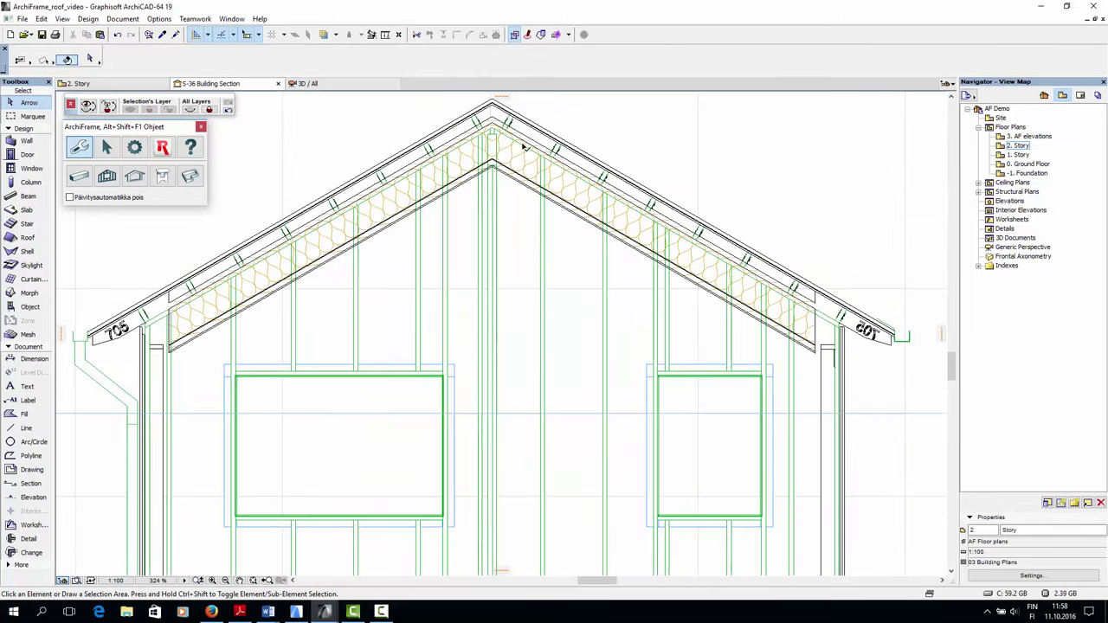
scroll(490, 138, "up", 3)
left_click(483, 165)
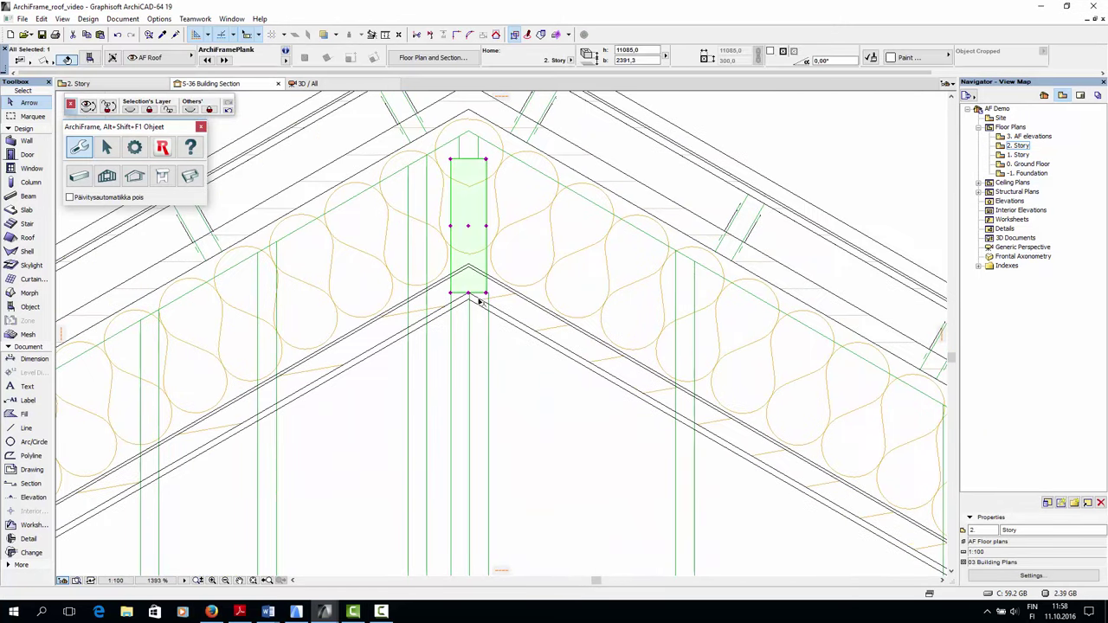
Measure the height from the ridge beam's bottom edge down to the ground floor level in the section
scroll(483, 281, "down", 3)
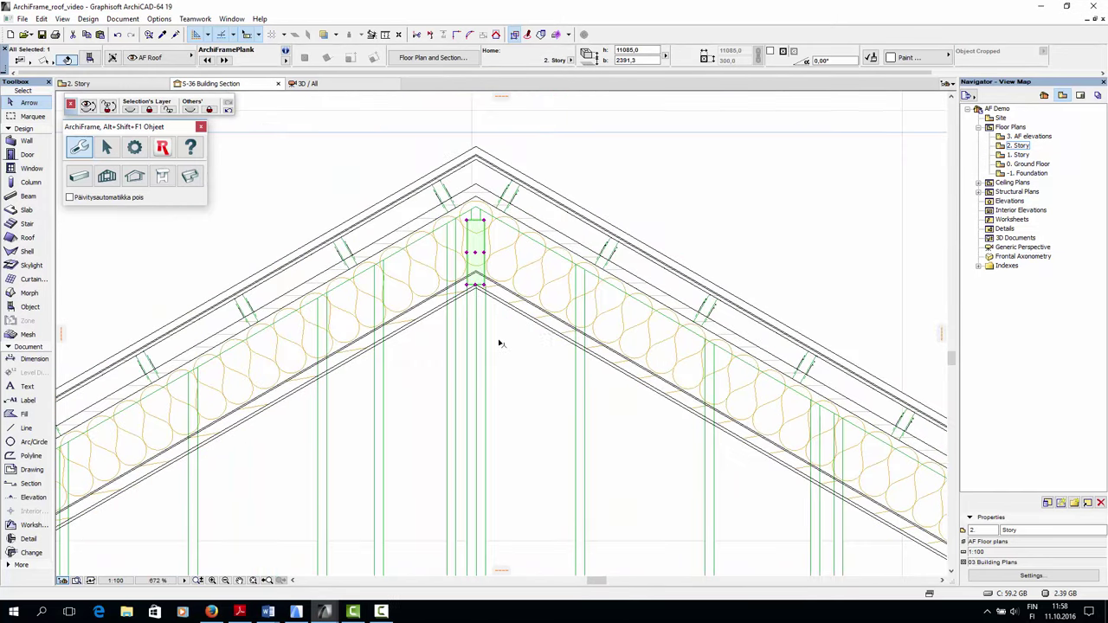
key("m")
left_click(476, 285)
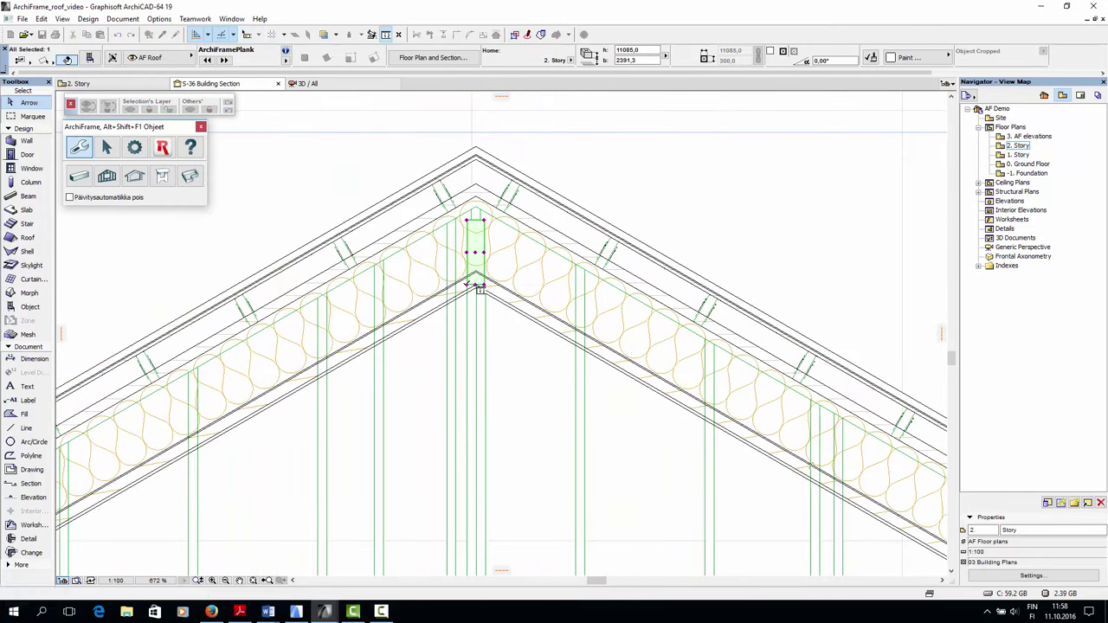
scroll(462, 383, "down", 4)
middle_click_drag(495, 428, 577, 94)
scroll(562, 333, "down", 5)
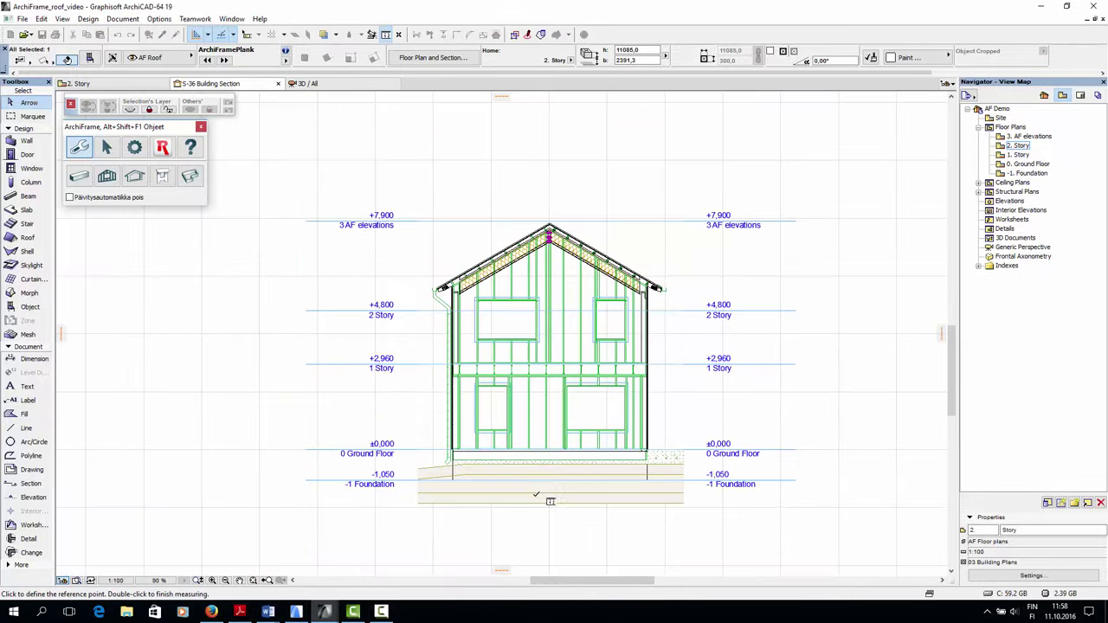
scroll(470, 457, "up", 5)
scroll(470, 456, "up", 5)
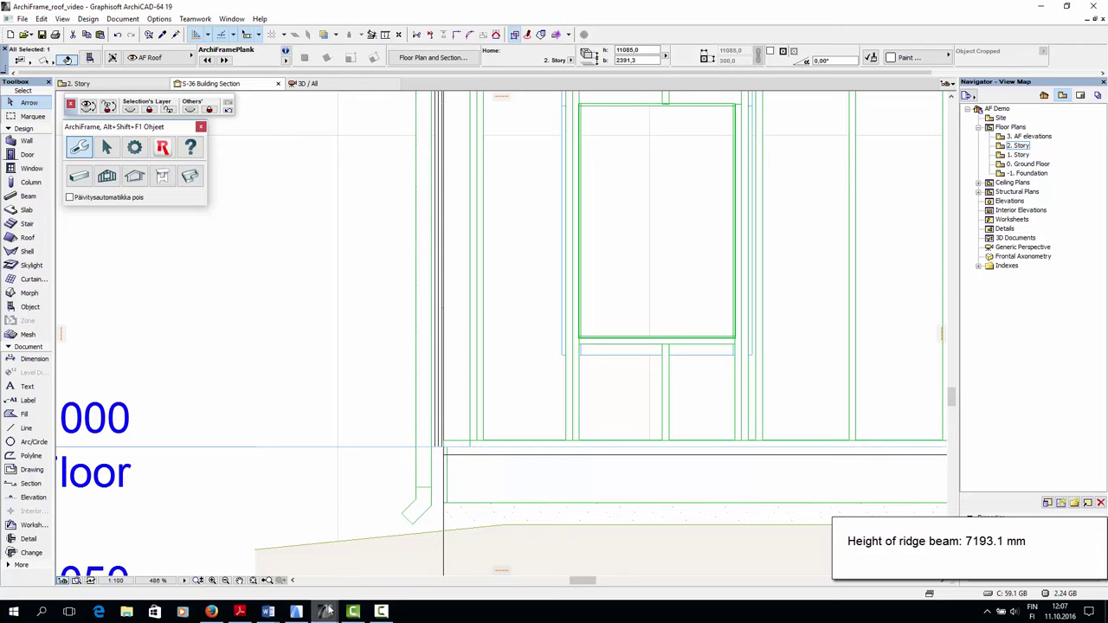
Switch to the 6_roof project and open its 2. Story floor plan
mouse_move(326, 611)
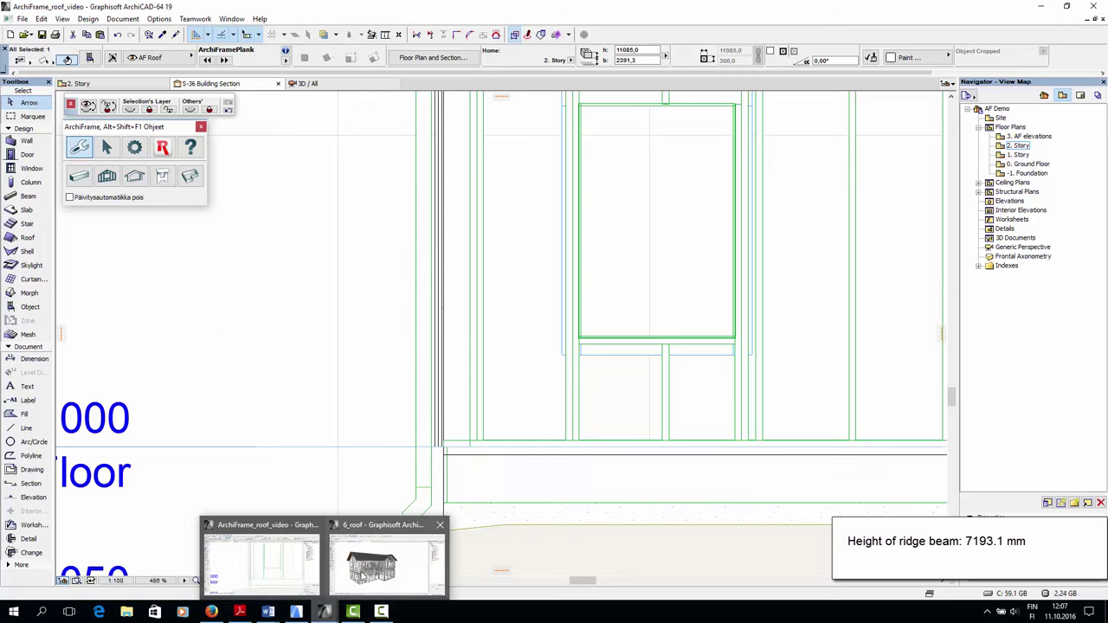
left_click(363, 575)
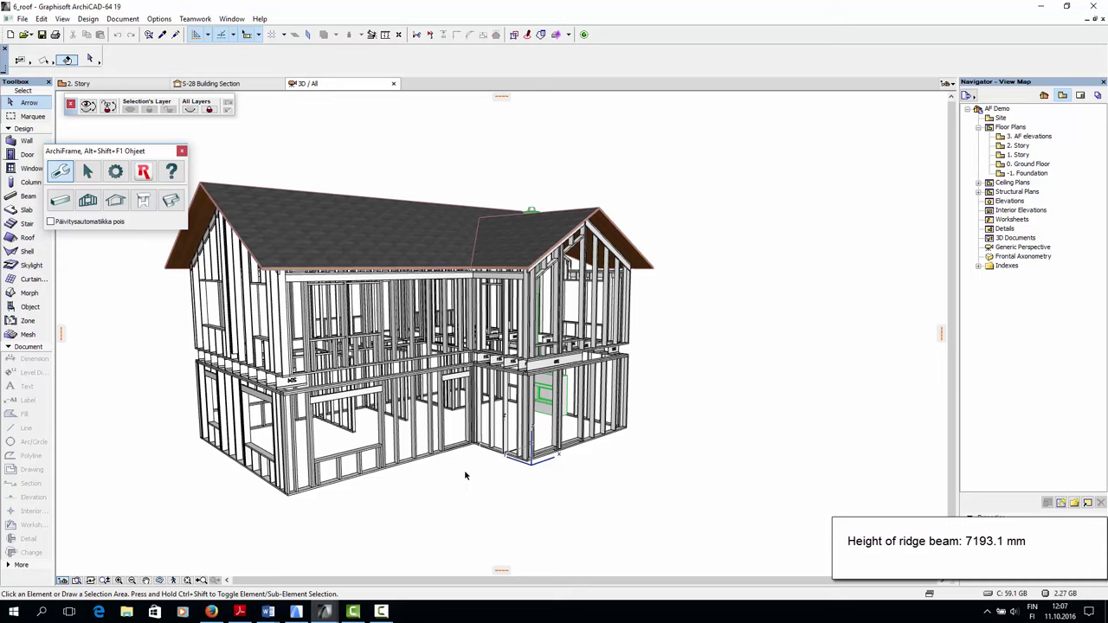
left_click(100, 83)
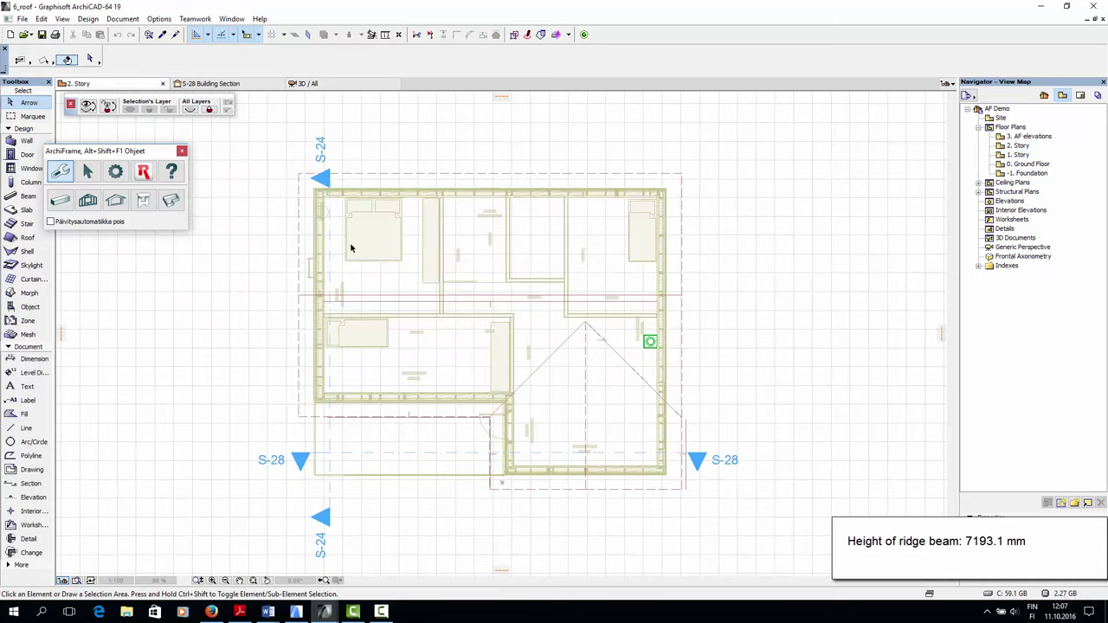
Set up a new ArchiFrame plank of type block, 80 mm wide and 300 mm high
left_click(61, 201)
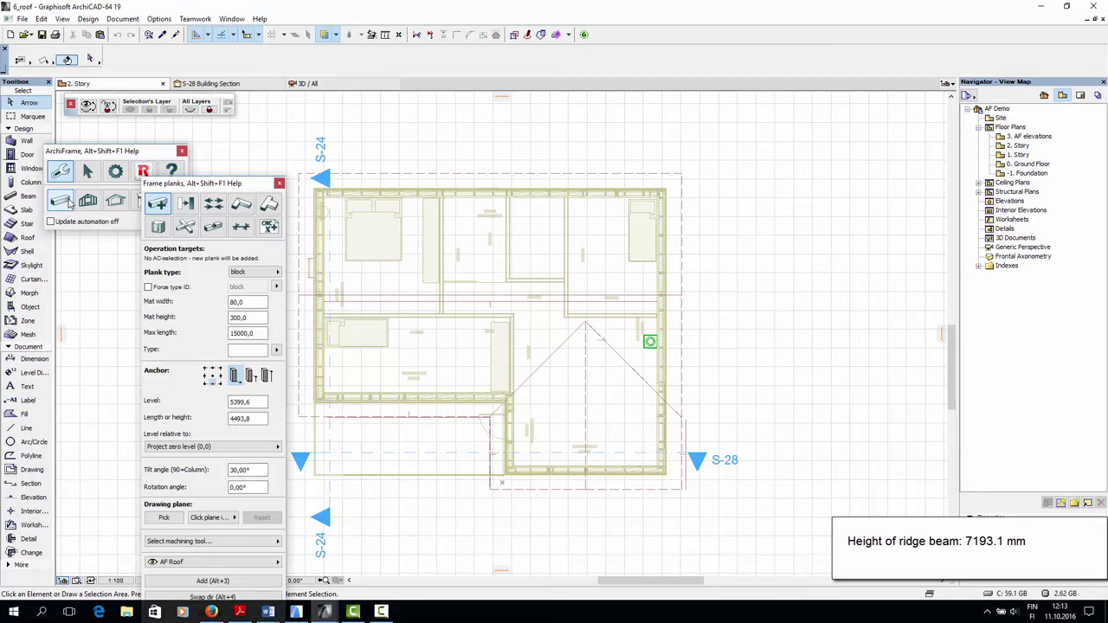
left_click(254, 272)
left_click(253, 273)
left_click_drag(253, 302, 215, 308)
left_click(233, 317)
left_click(258, 318)
Set the new plank's level to 7191,3 mm and its tilt angle to 0°
double_click(248, 401)
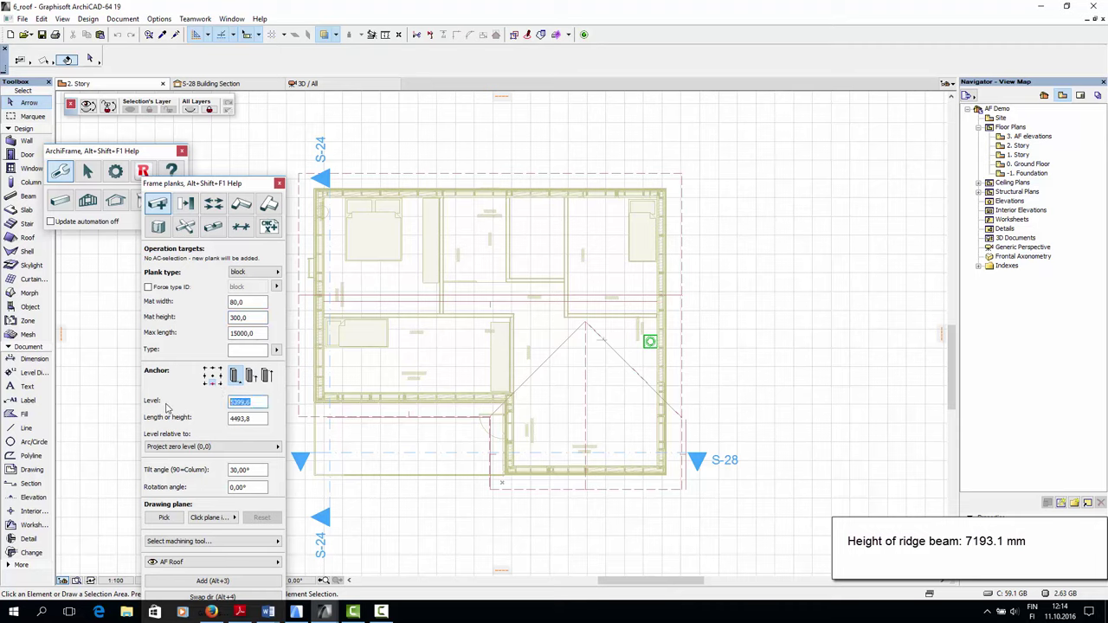
type("7191")
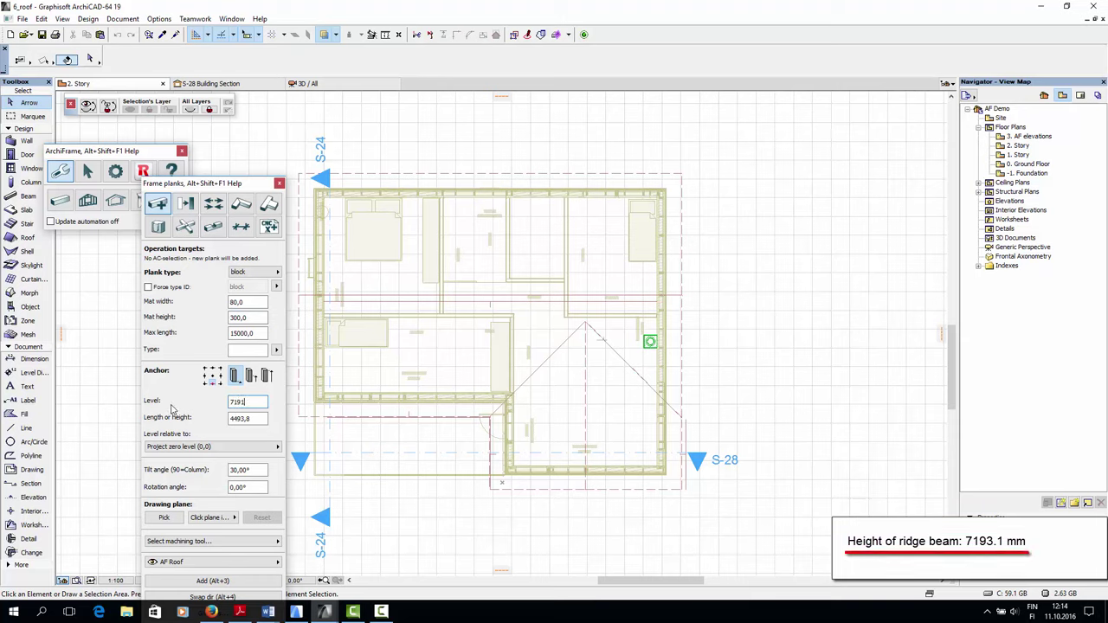
type(",3")
left_click(248, 419)
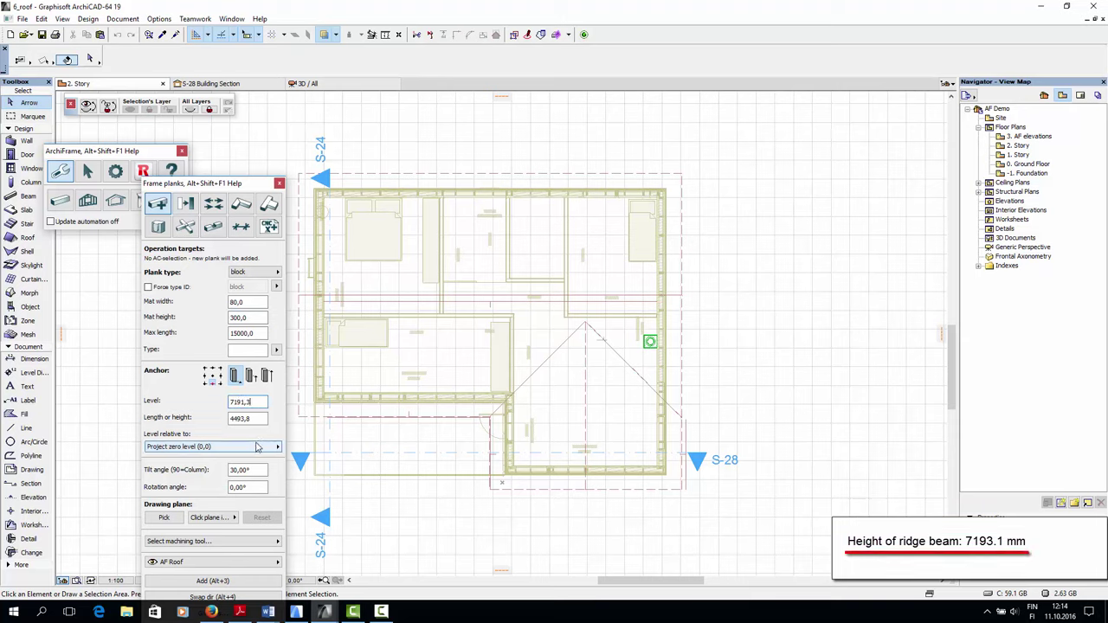
left_click(249, 470)
type("0")
left_click_drag(195, 182, 166, 70)
key("Tab")
left_click(228, 371)
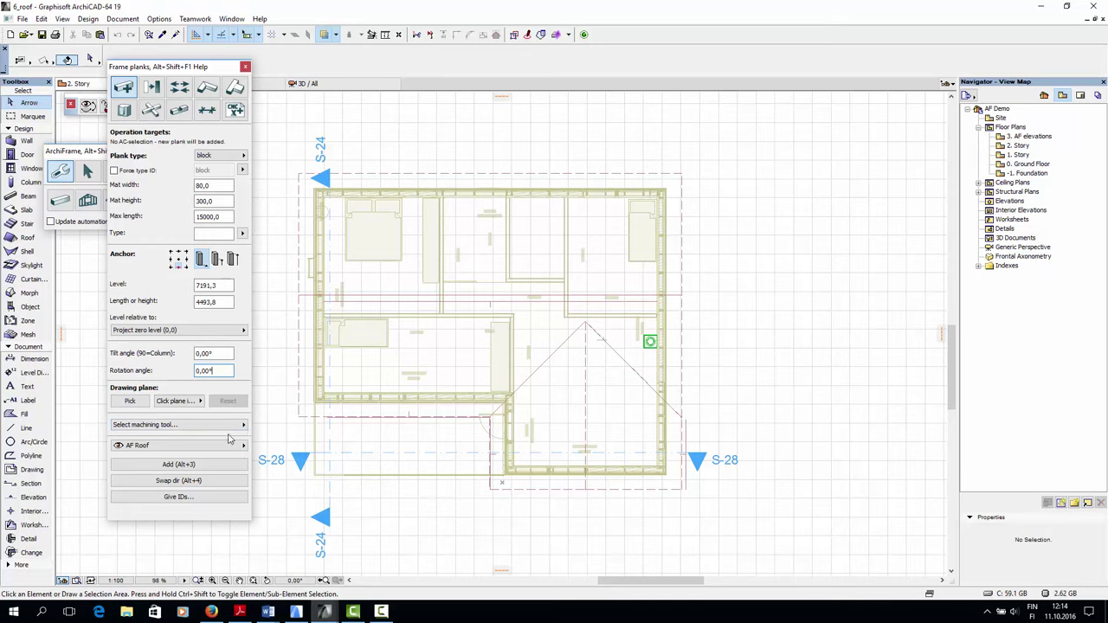
Place the 80 x 300 mm ridge beam along the main roof ridge, from the west gable wall frame to the east one
left_click(211, 465)
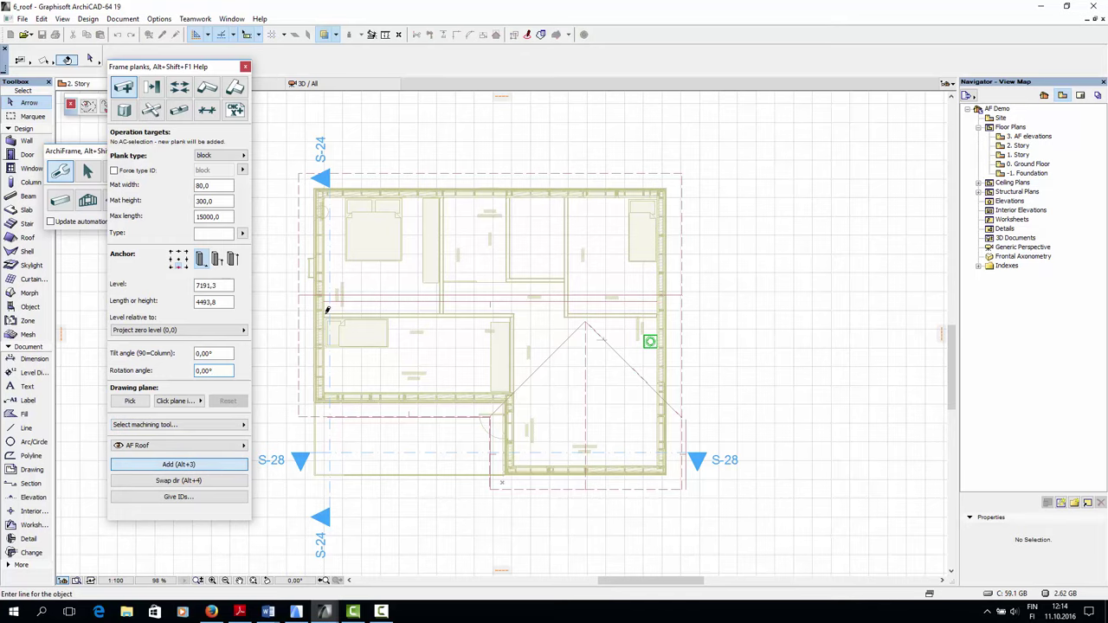
scroll(320, 313, "up", 10)
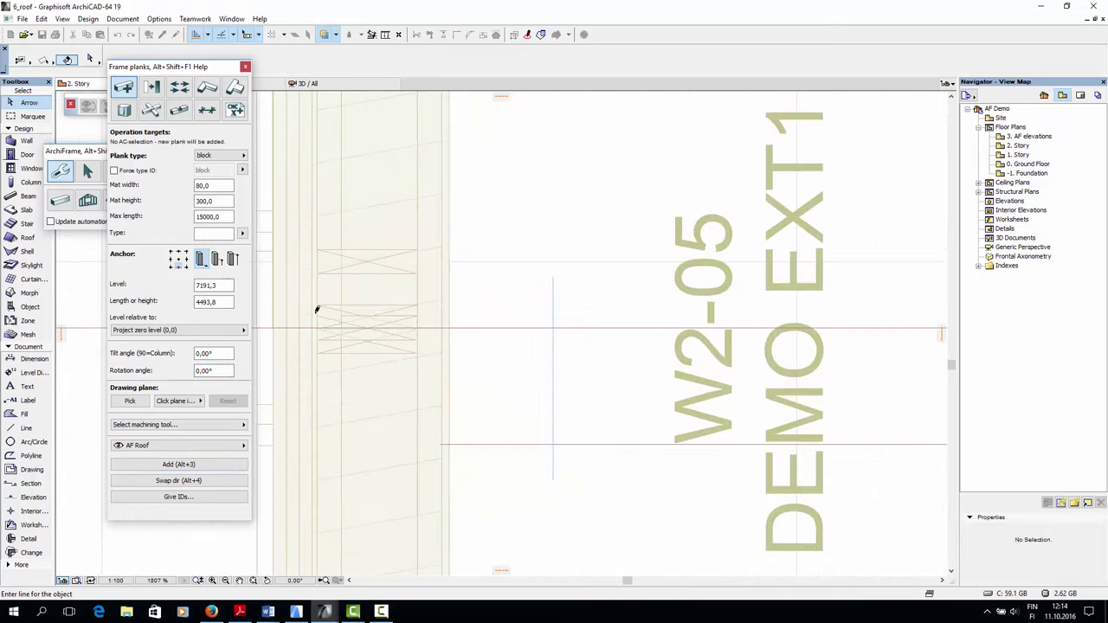
left_click(319, 325)
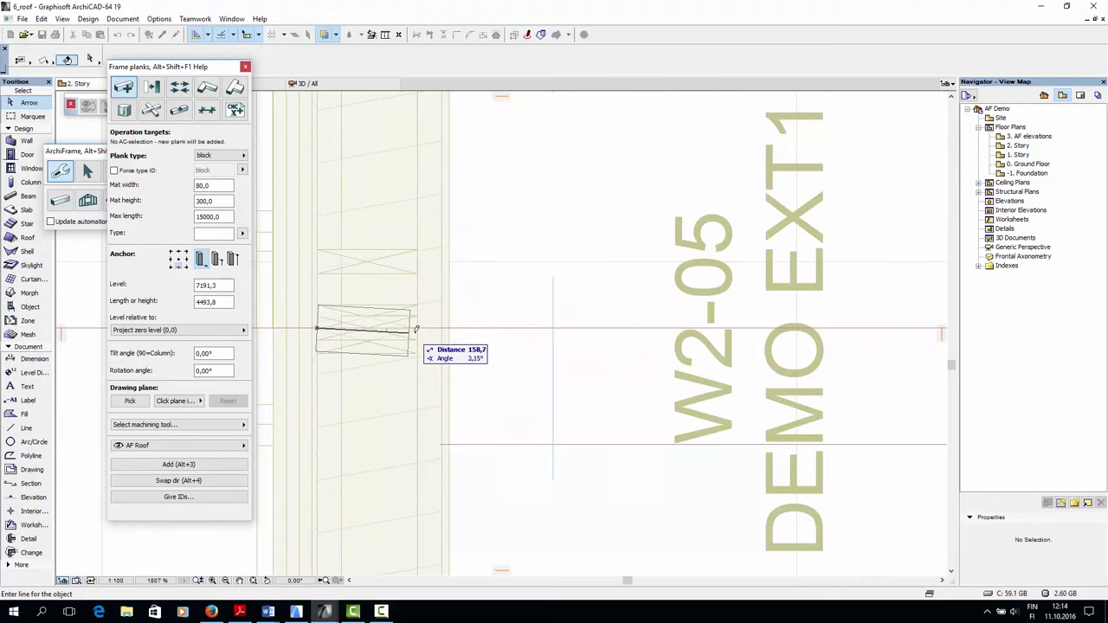
scroll(458, 333, "down", 8)
scroll(584, 310, "down", 4)
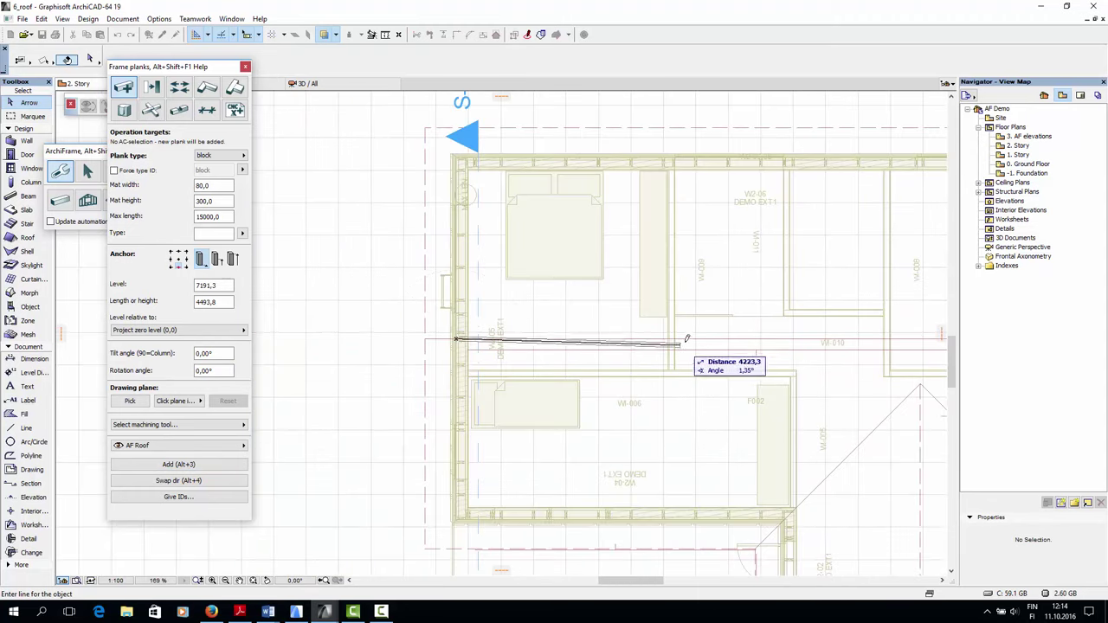
scroll(630, 316, "down", 2)
scroll(630, 316, "up", 8)
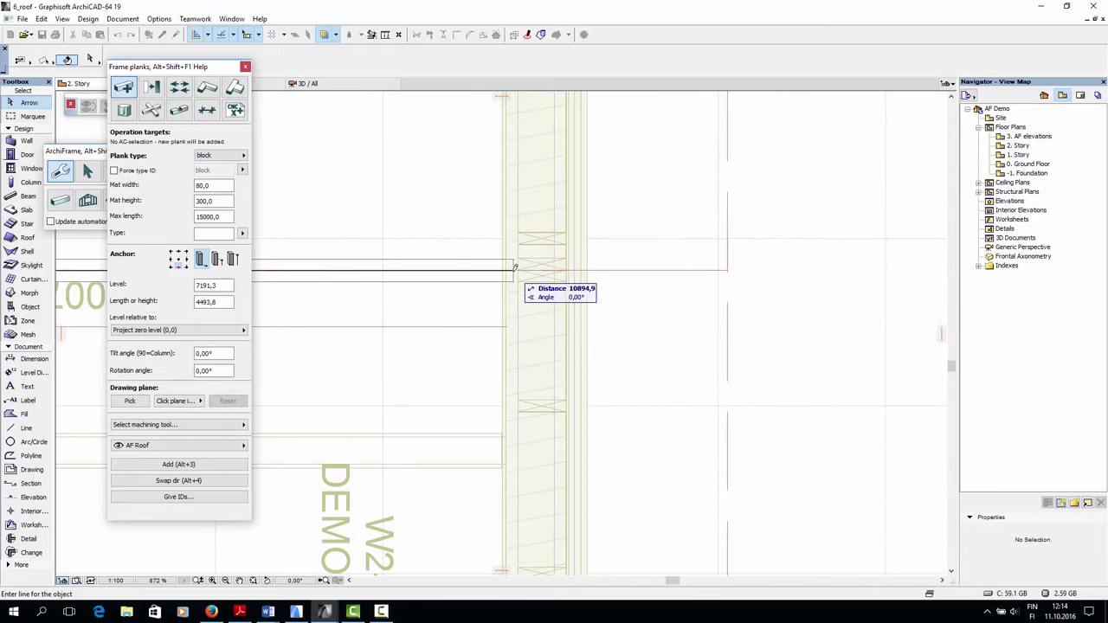
left_click(567, 268)
scroll(591, 295, "down", 5)
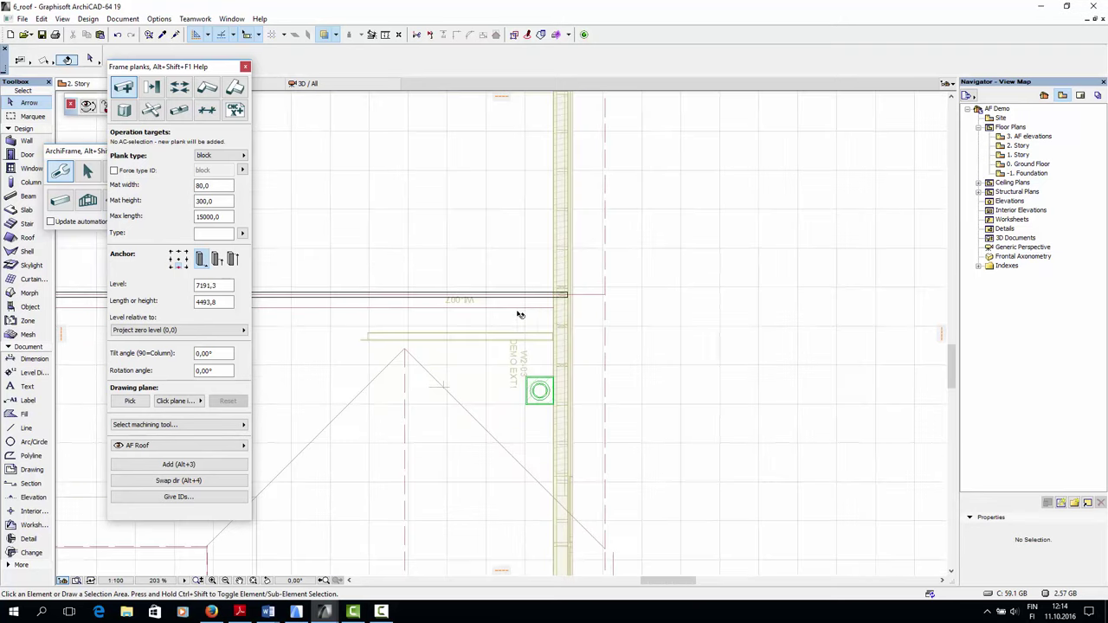
scroll(526, 313, "down", 4)
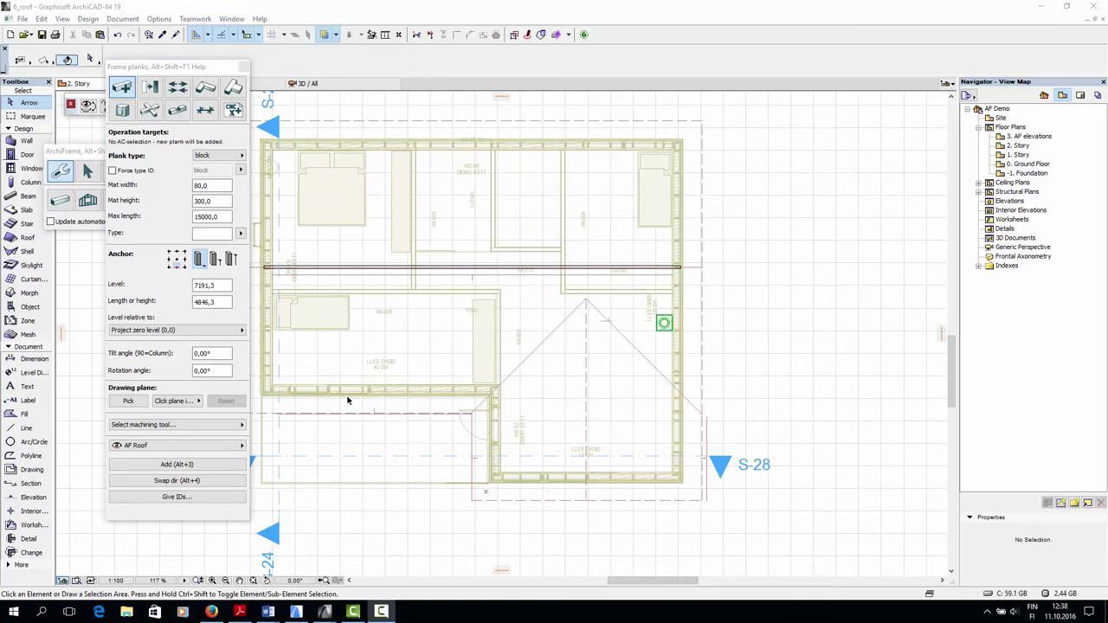
Add a second 80 x 300 mm ridge beam at level 6711,6 mm, from the projecting wing's gable wall to where its ridge line ends
left_click_drag(212, 285, 158, 286)
type("6711,6")
left_click(176, 465)
scroll(588, 478, "up", 10)
scroll(589, 478, "up", 4)
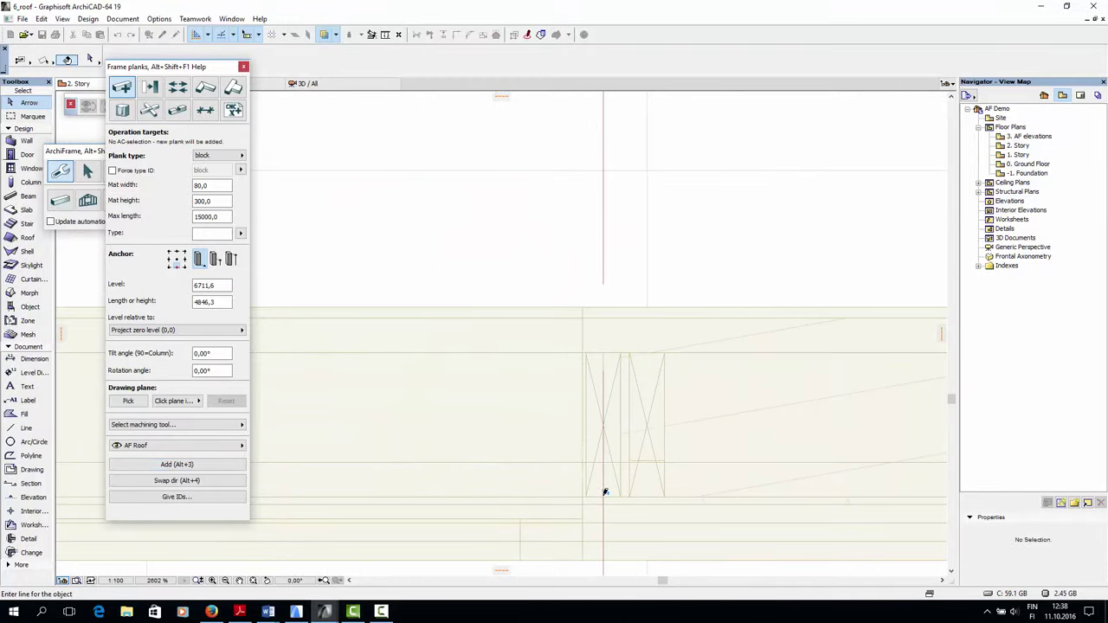
scroll(623, 339, "down", 11)
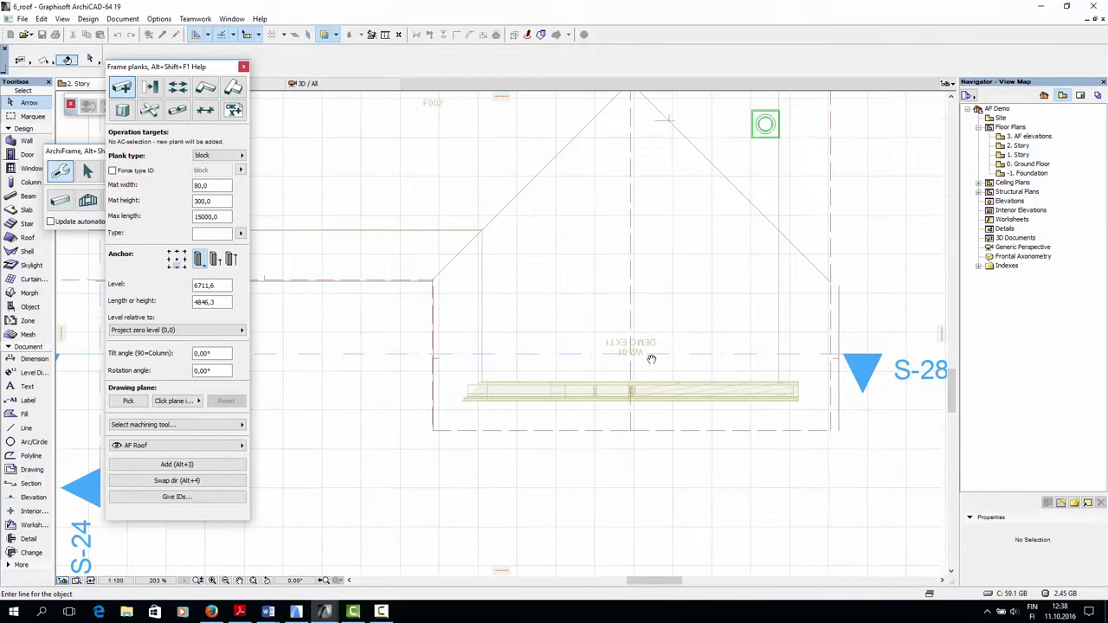
middle_click_drag(651, 316, 642, 490)
left_click(623, 521)
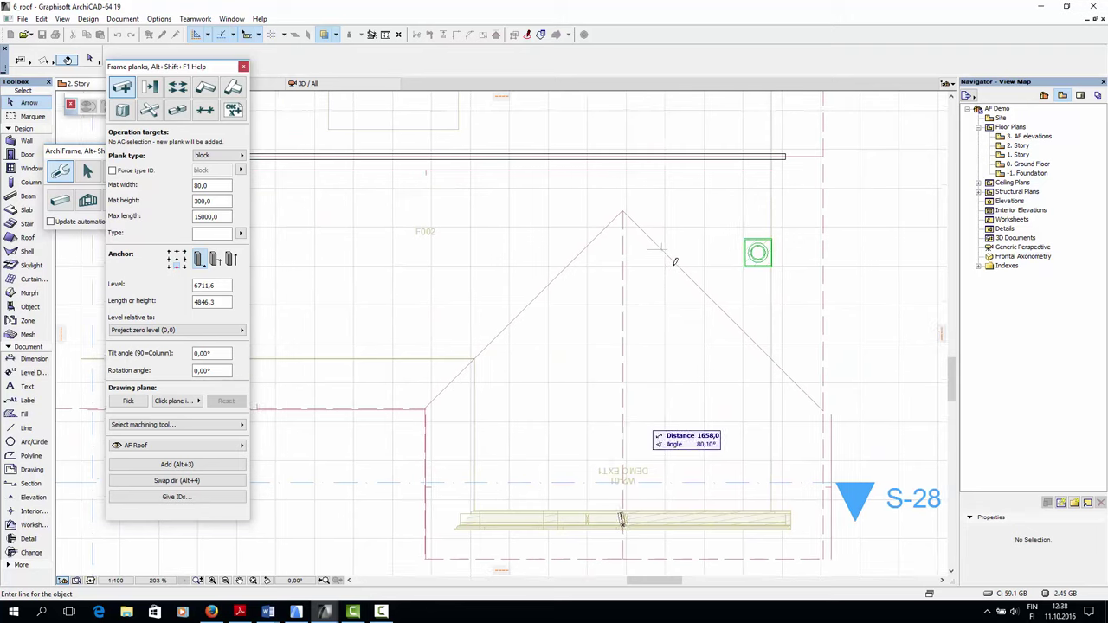
left_click(624, 208)
scroll(658, 287, "down", 2)
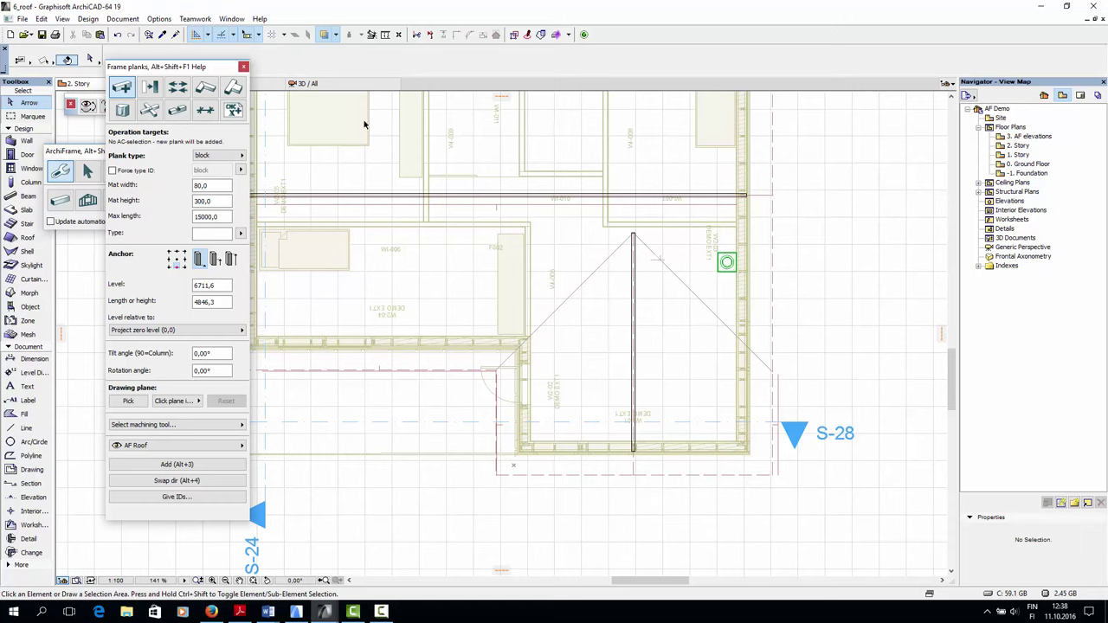
Open the 3D view and hide the layer of the roof covering
left_click(330, 87)
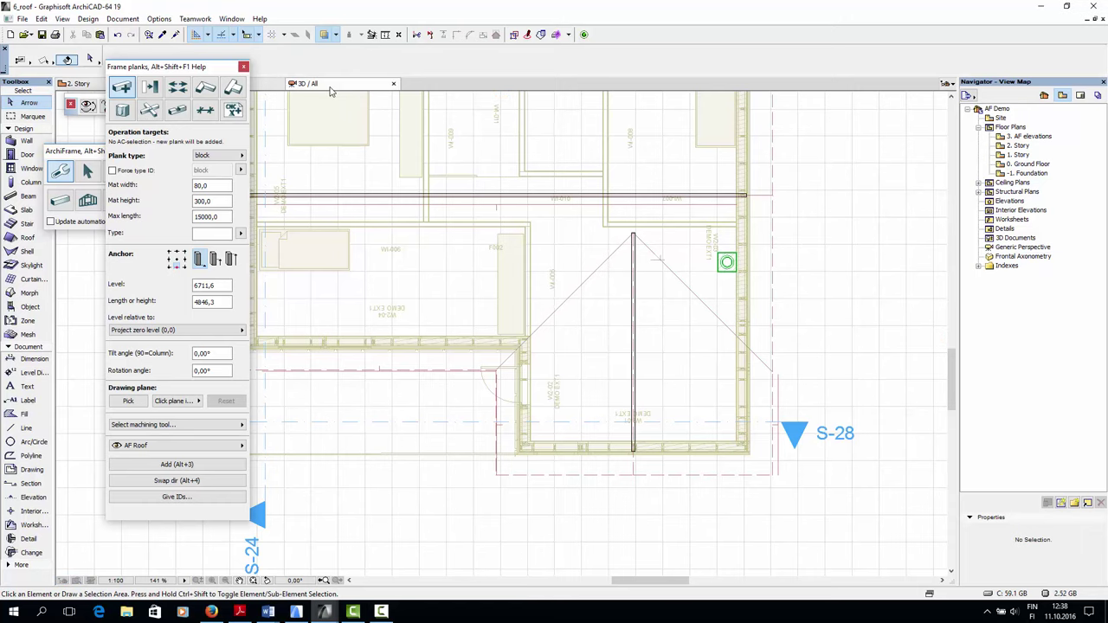
left_click(592, 265)
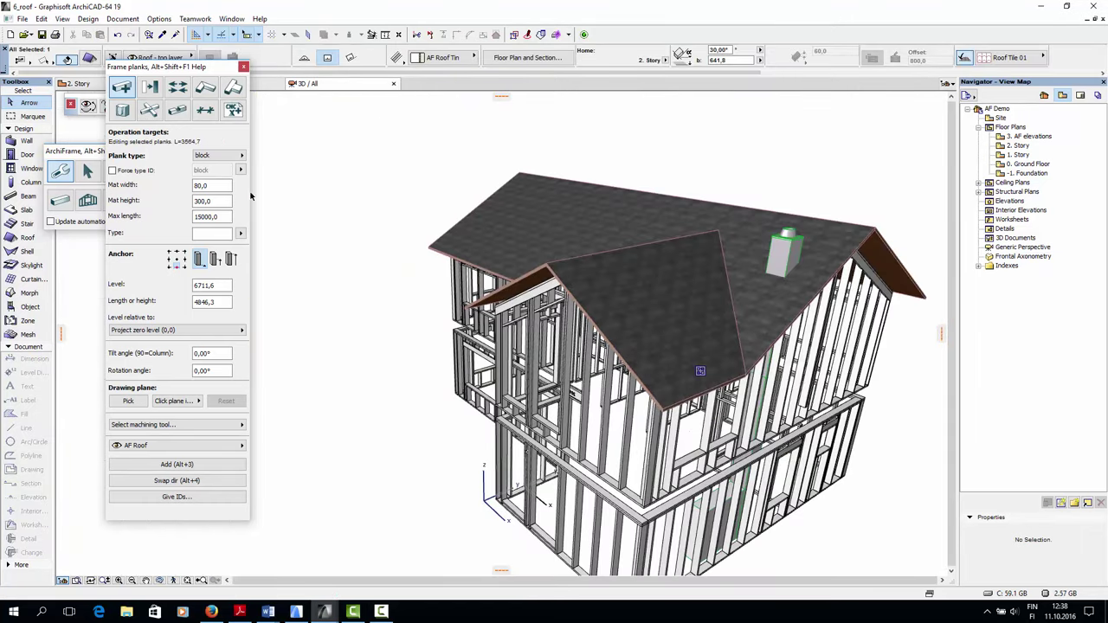
left_click(128, 111)
Examine both ridge beams in 3D, checking where their ends meet the gable walls and interior framing
left_click(592, 278)
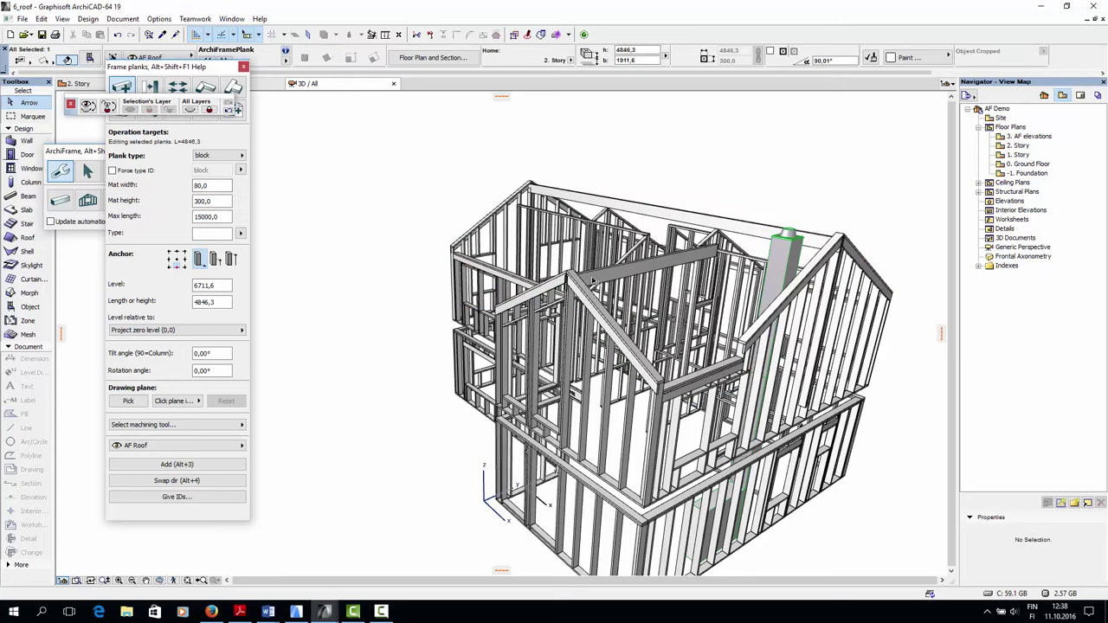
scroll(574, 283, "up", 5)
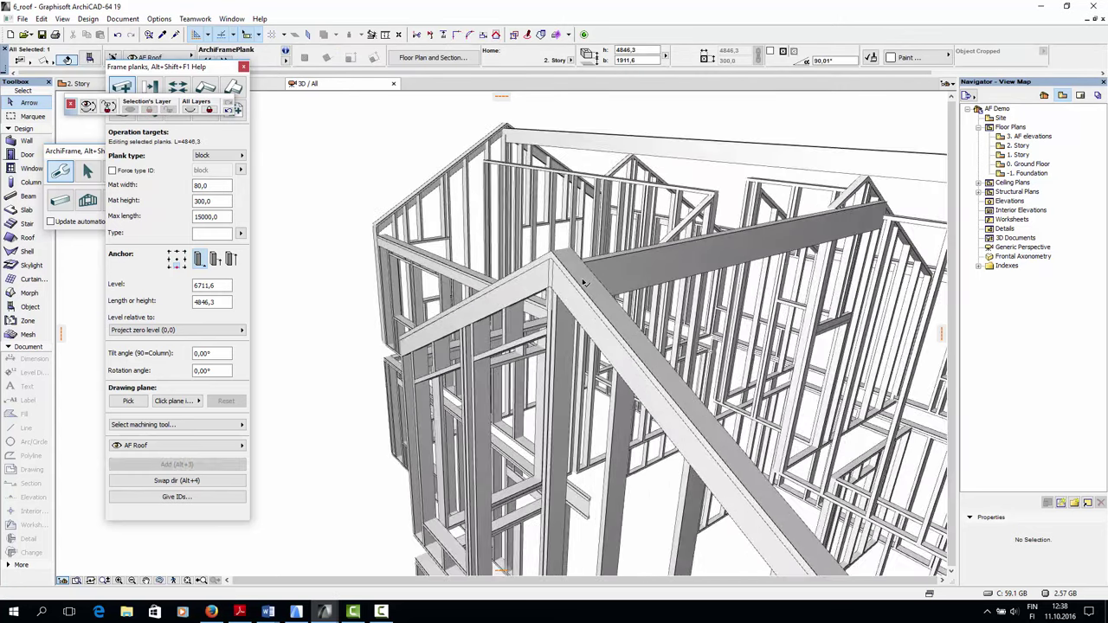
scroll(585, 296, "down", 5)
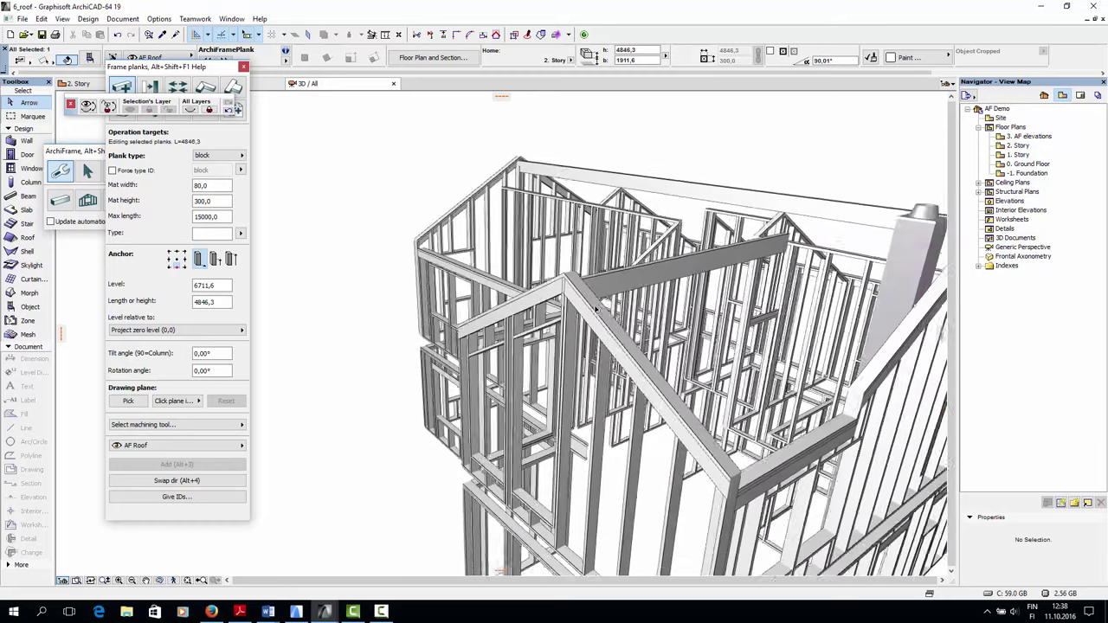
middle_click_drag(693, 301, 524, 327)
left_click(604, 265)
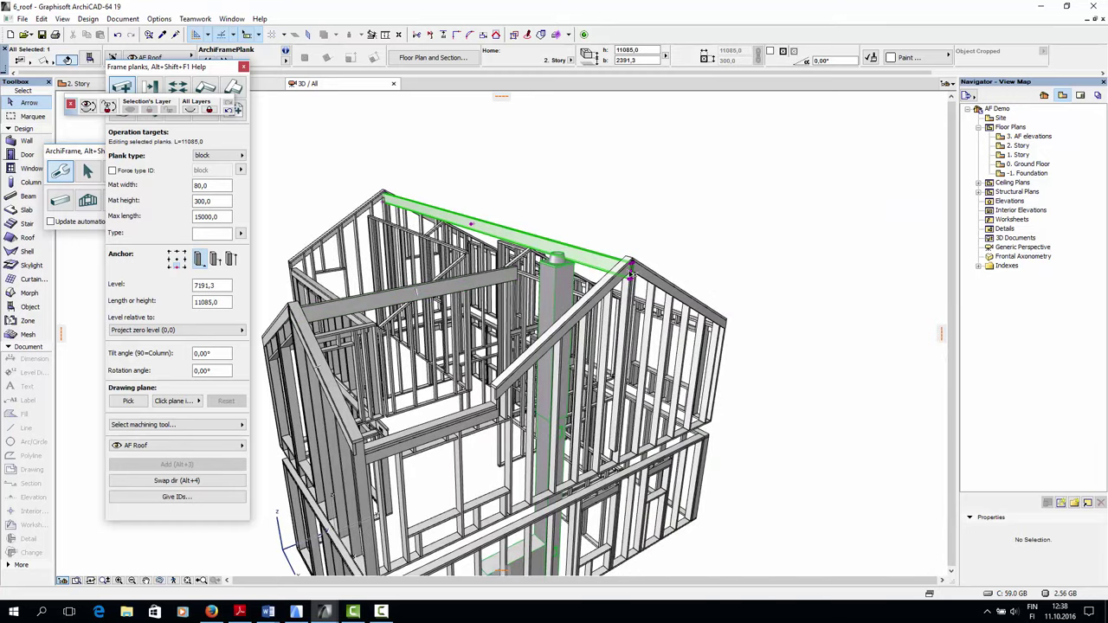
scroll(606, 268, "up", 5)
scroll(631, 277, "up", 3)
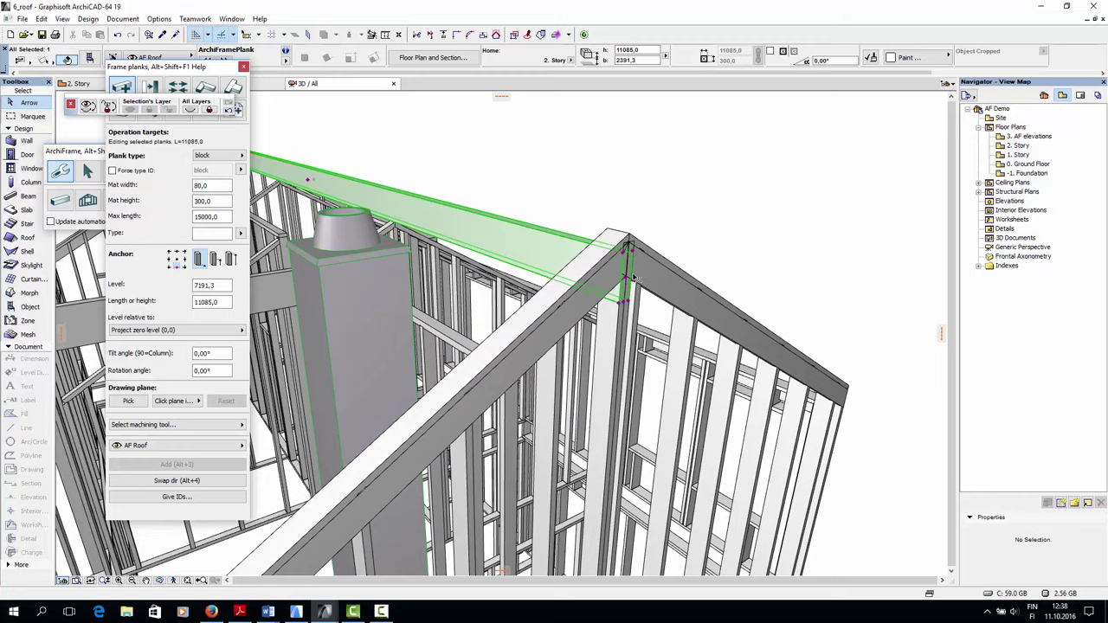
middle_click_drag(389, 289, 496, 327, "shift")
left_click(490, 317)
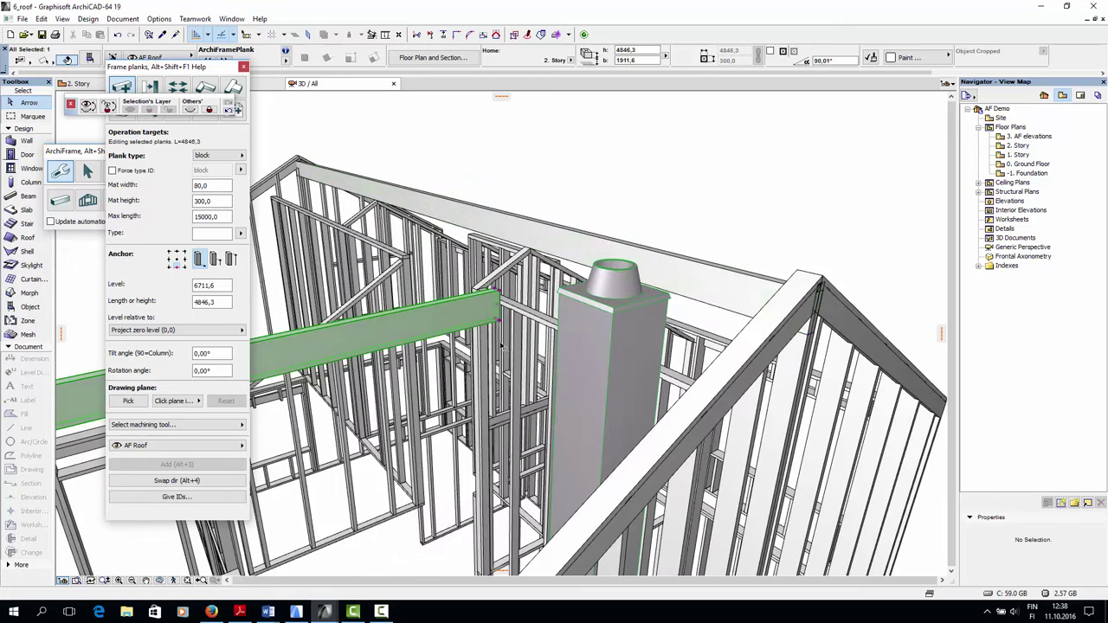
scroll(532, 323, "down", 5)
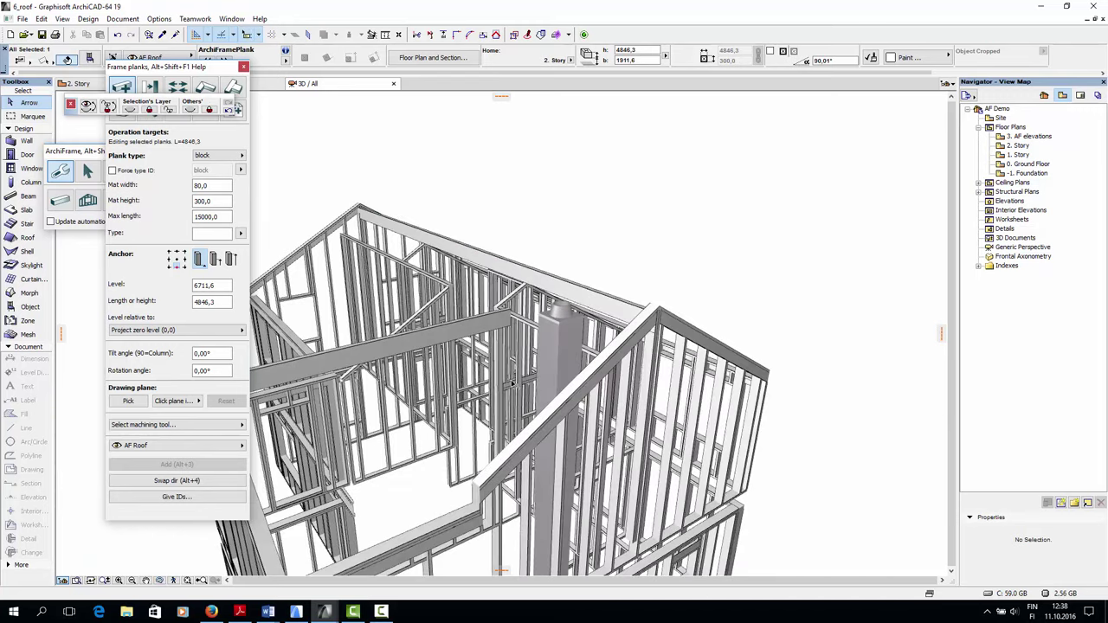
middle_click_drag(558, 305, 570, 287)
left_click(821, 452)
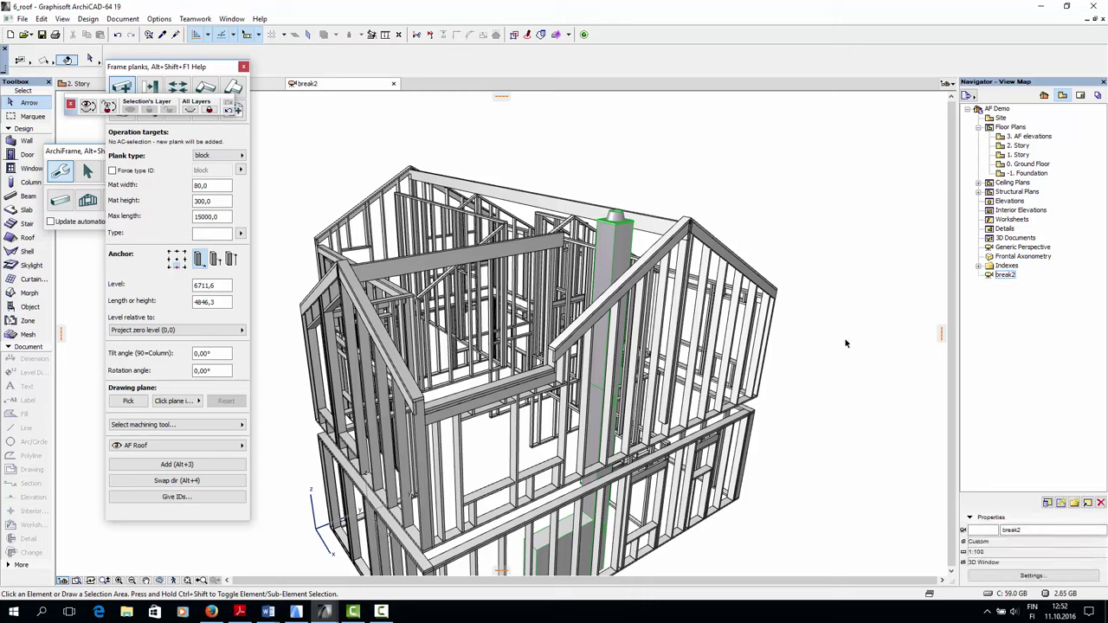
Set the new plank's type to I 300 and anchor it at its upper left corner
left_click(232, 155)
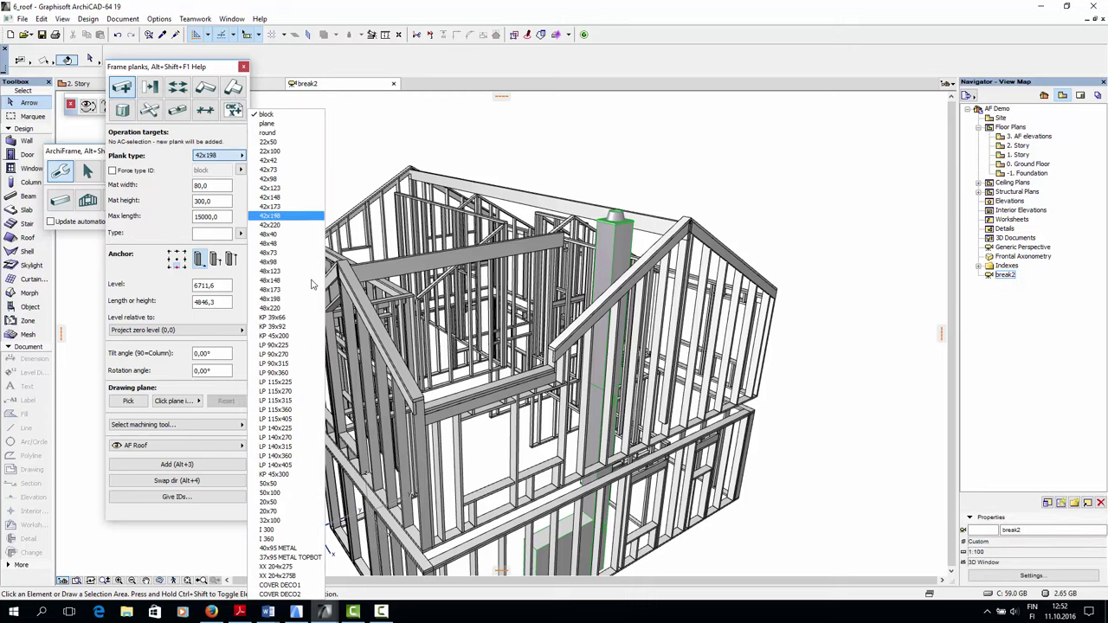
left_click(287, 535)
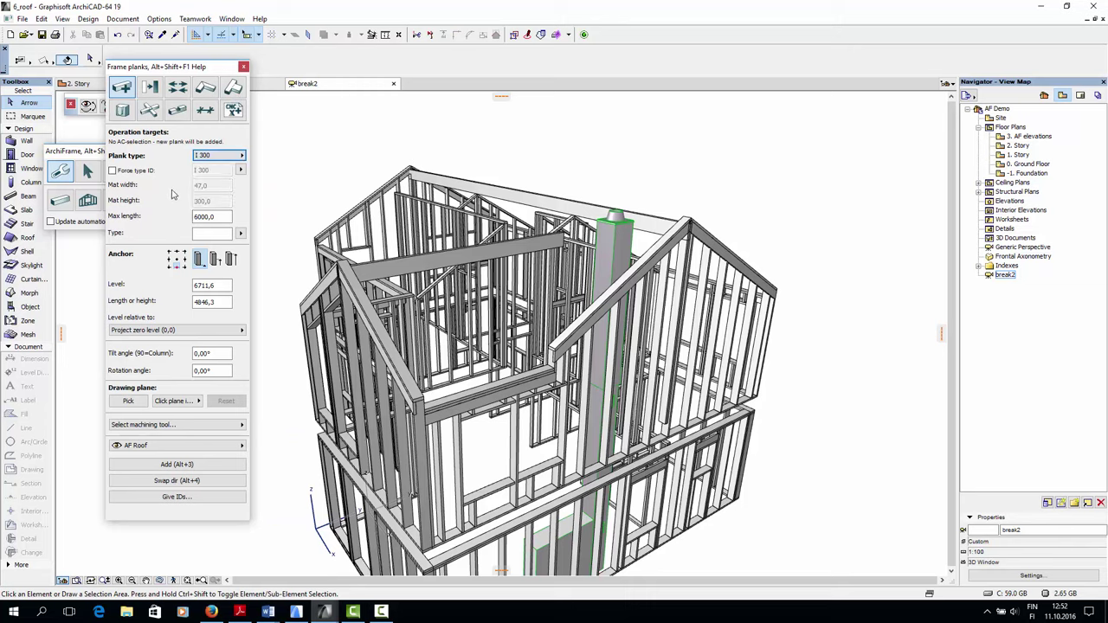
left_click(171, 258)
left_click(230, 258)
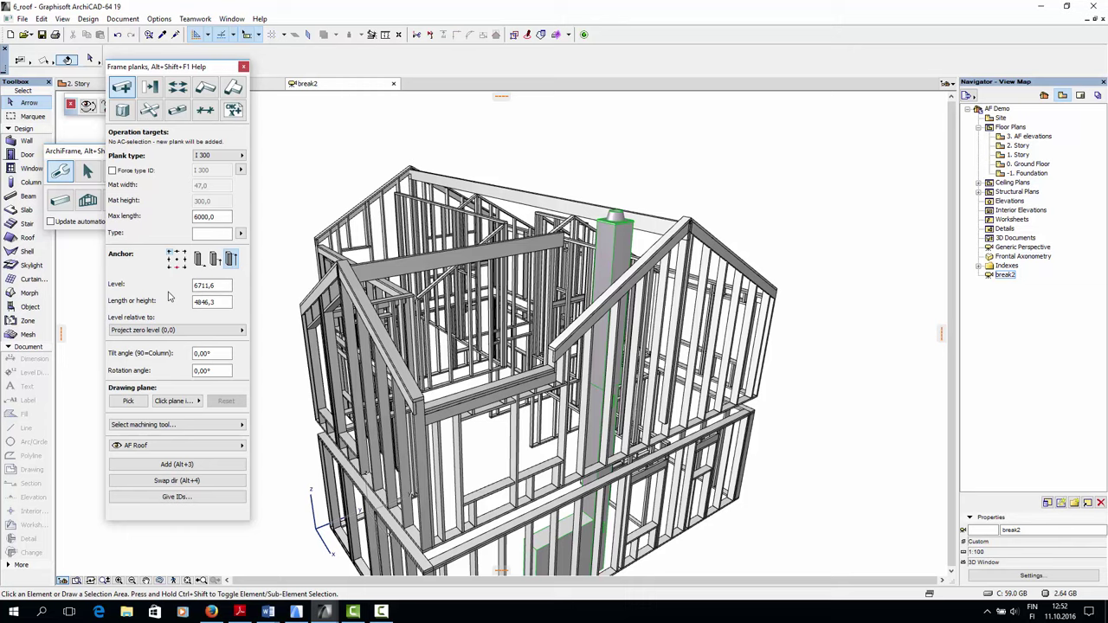
Make the Roof - top layer layer visible in the layer settings
key("ctrl+l")
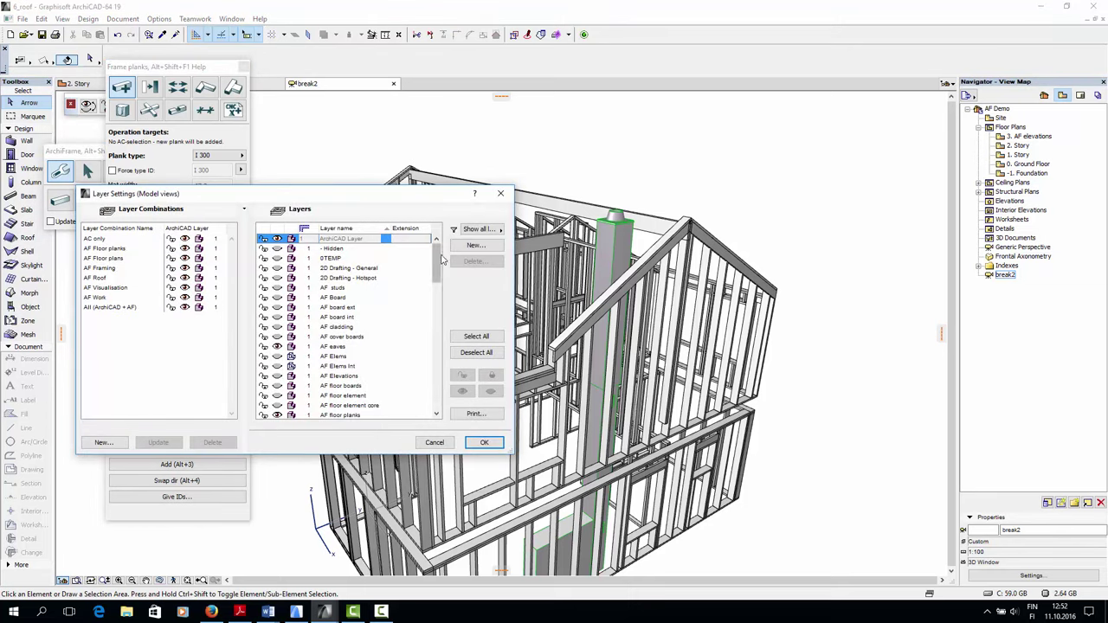
scroll(433, 260, "down", 10)
left_click(279, 309)
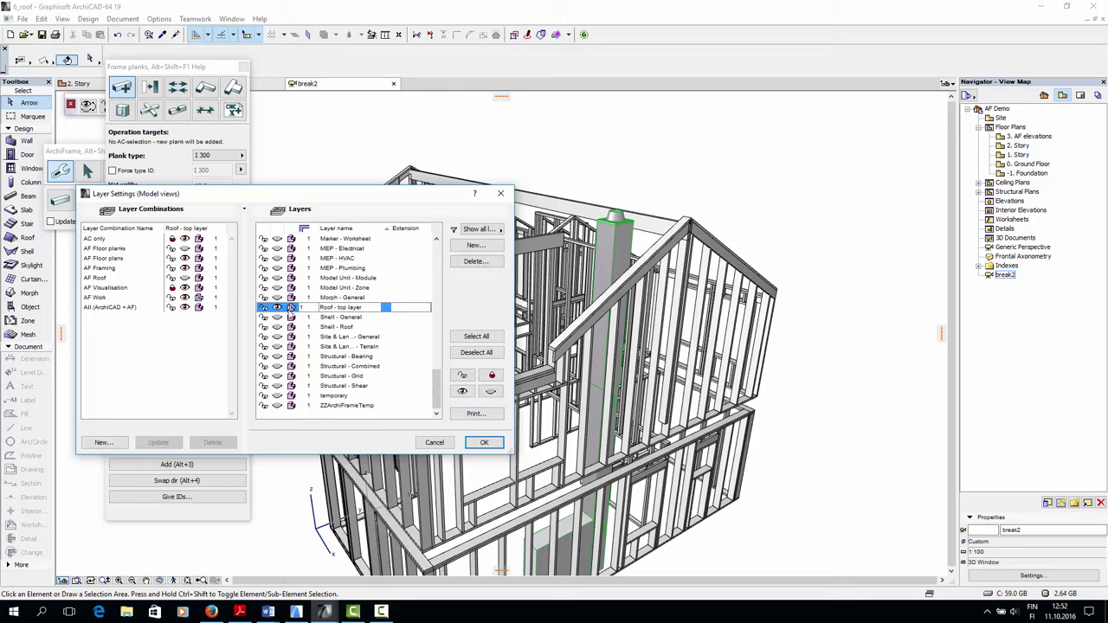
left_click(484, 442)
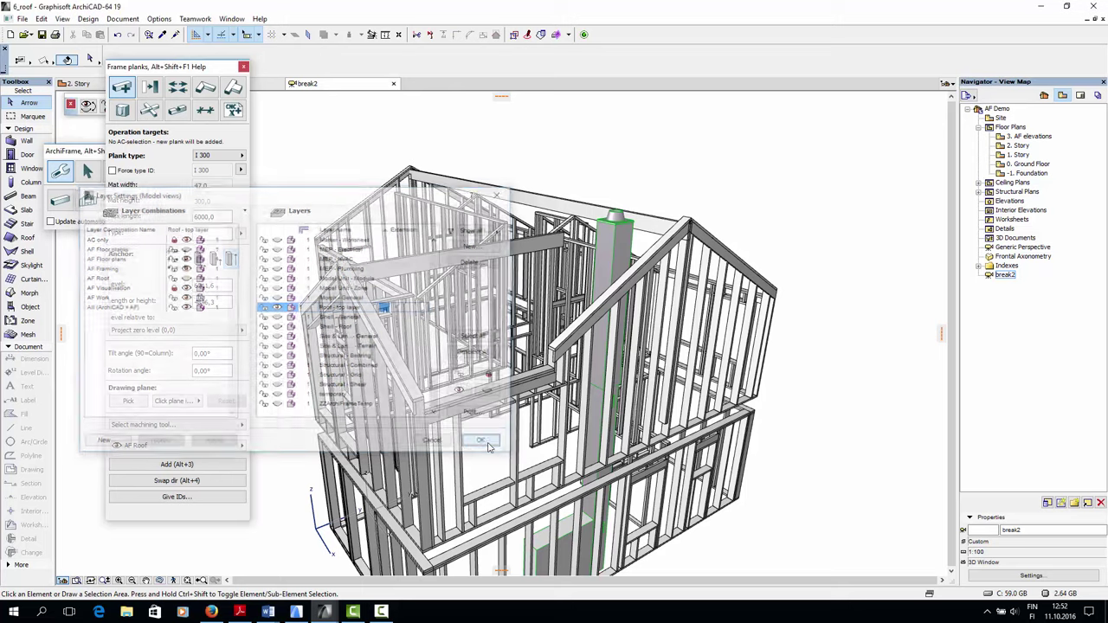
Set the ArchiFrame drawing plane by picking the main roof's 30° slope in 3D
middle_click_drag(297, 372, 697, 361, "shift")
middle_click_drag(502, 334, 824, 322, "shift")
scroll(825, 322, "up", 3)
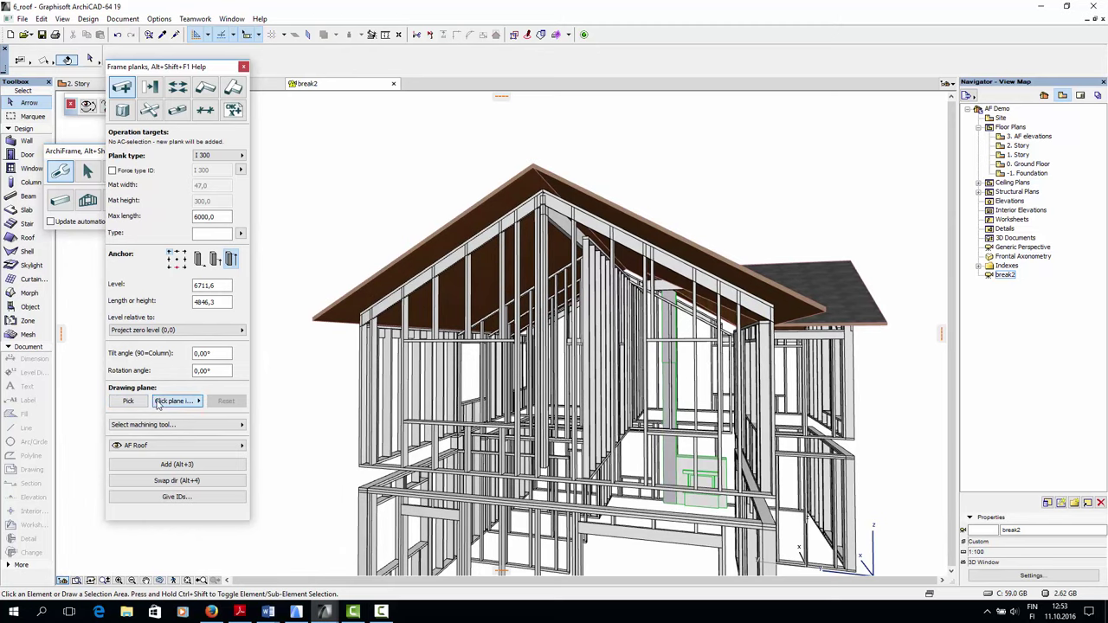
left_click(173, 402)
left_click(233, 465)
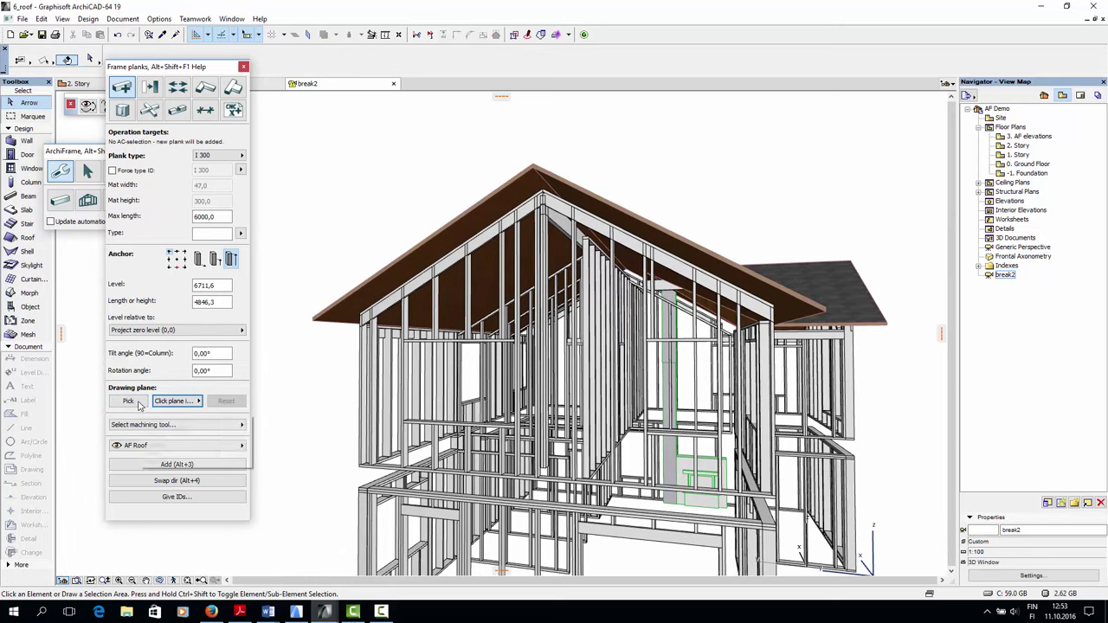
scroll(656, 257, "up", 2)
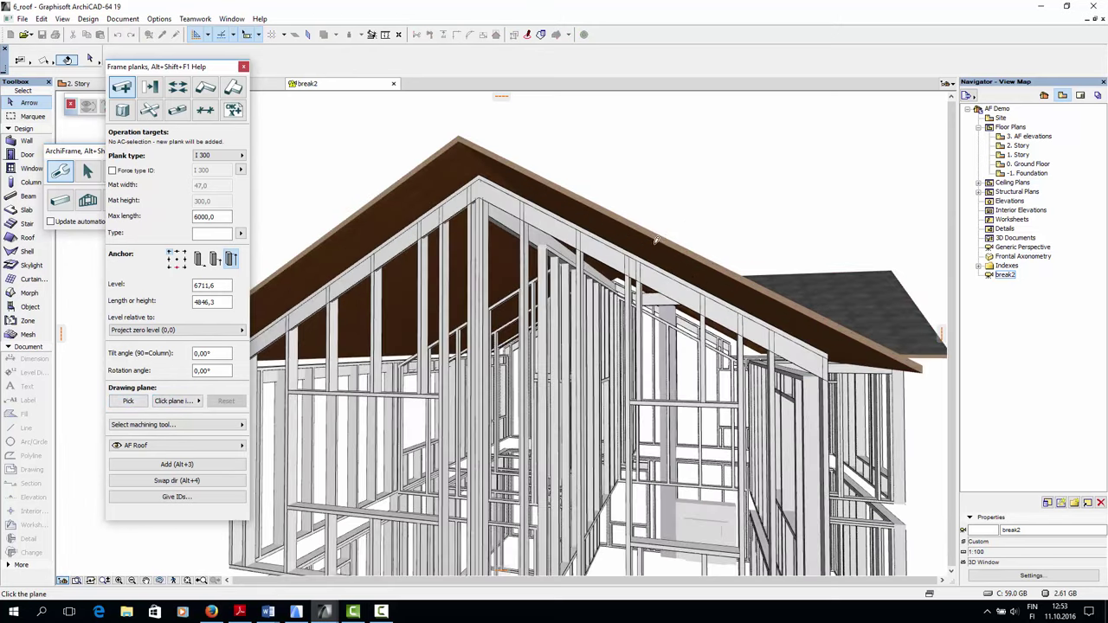
left_click(656, 257)
scroll(622, 284, "down", 2)
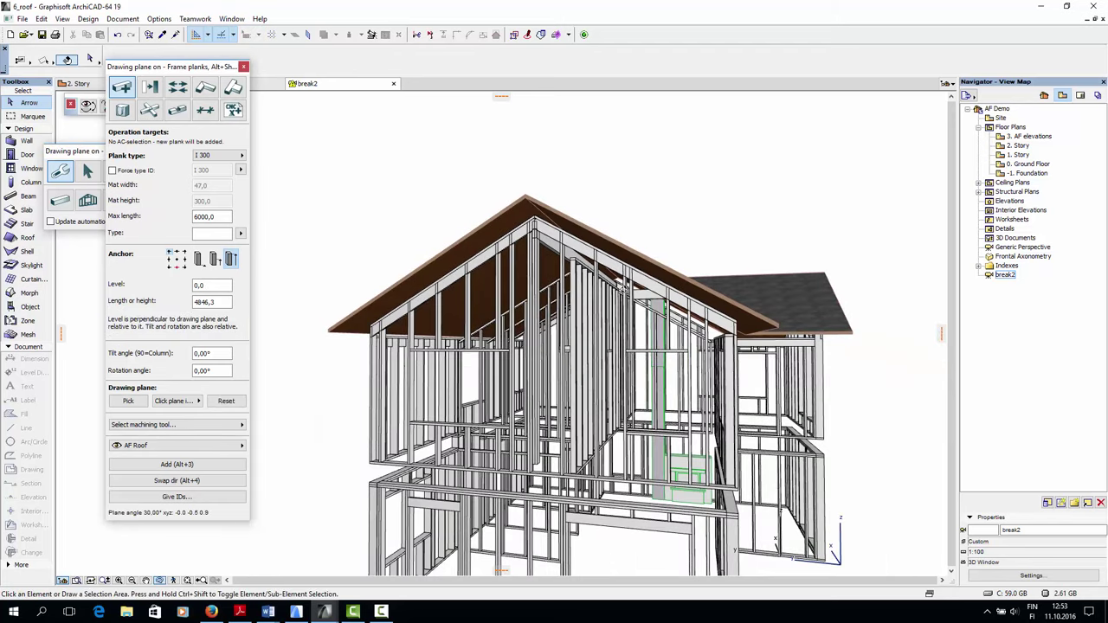
middle_click_drag(603, 303, 477, 316, "shift")
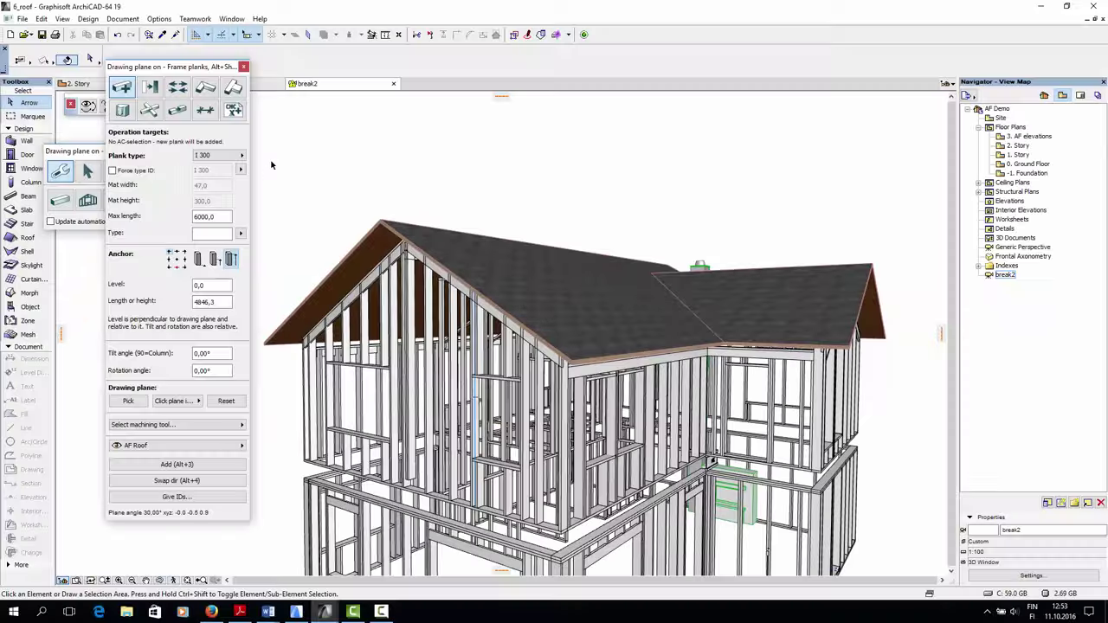
Set the new I 300 plank's level to -148 mm relative to the drawing plane and return to the 2. Story floor plan
left_click_drag(231, 287, 147, 289)
type("-148")
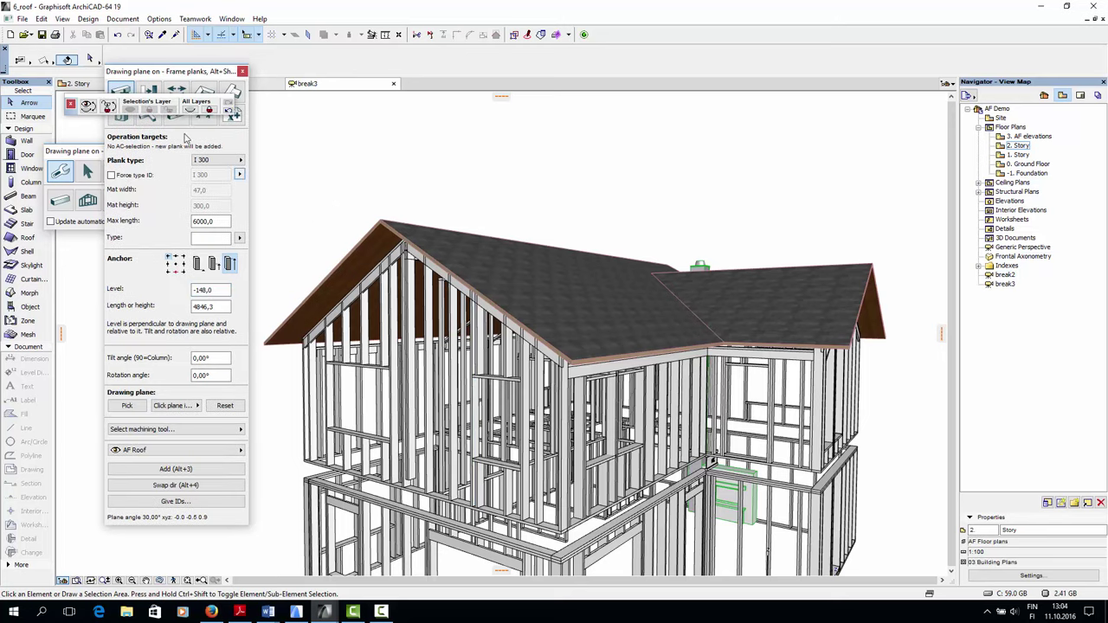
left_click(82, 84)
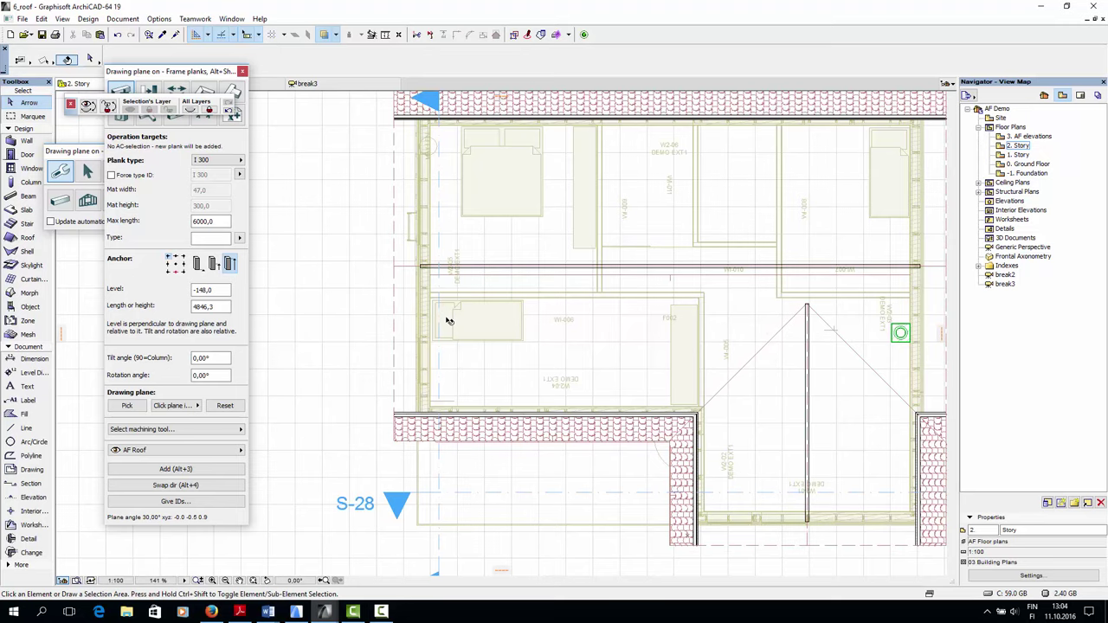
scroll(470, 381, "up", 2)
scroll(432, 424, "up", 2)
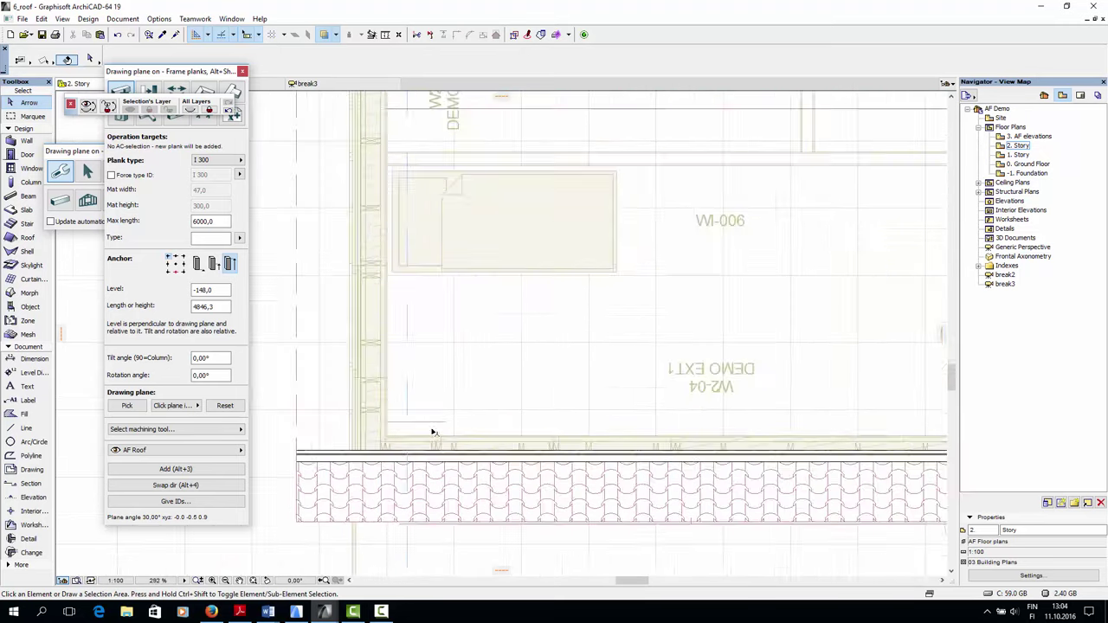
Measure the length of the short horizontal guide line at the inner corner of the outer walls
scroll(433, 431, "up", 5)
left_click(446, 415)
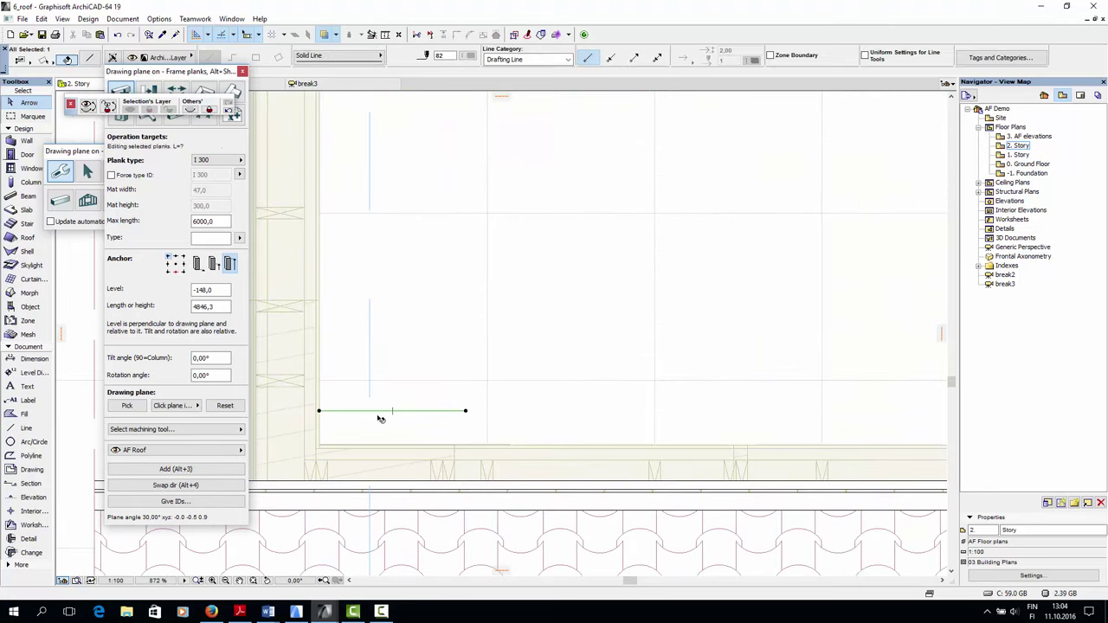
key("m")
left_click(319, 411)
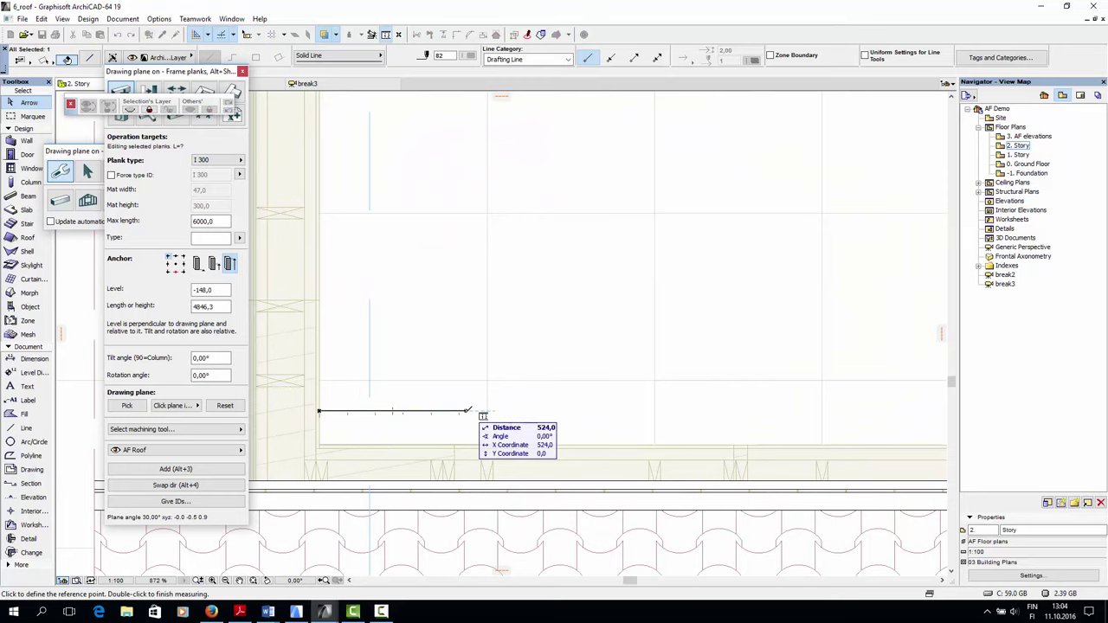
key("Escape")
key("Escape")
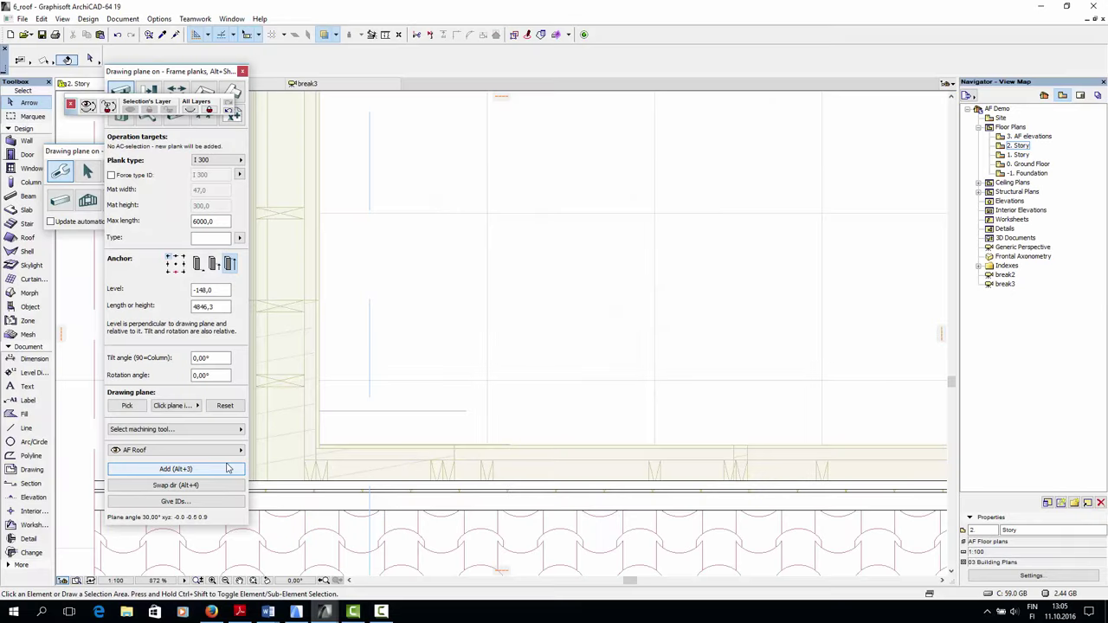
Add an I 300 rafter plank vertically in plan from the guide line's free end to just past the ridge beam
left_click(228, 468)
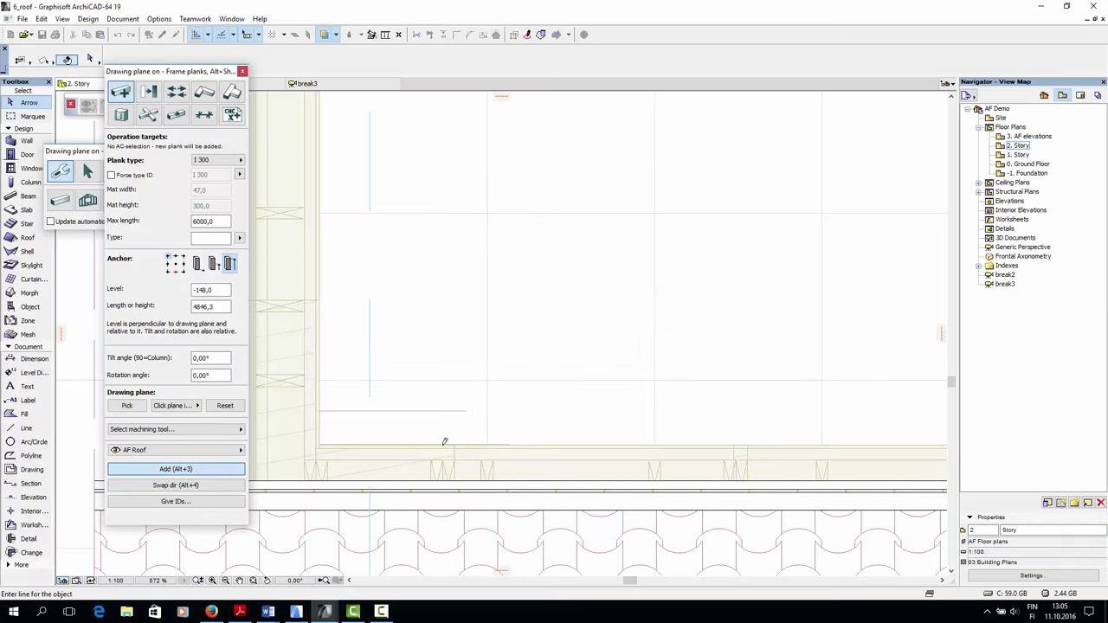
left_click(468, 407)
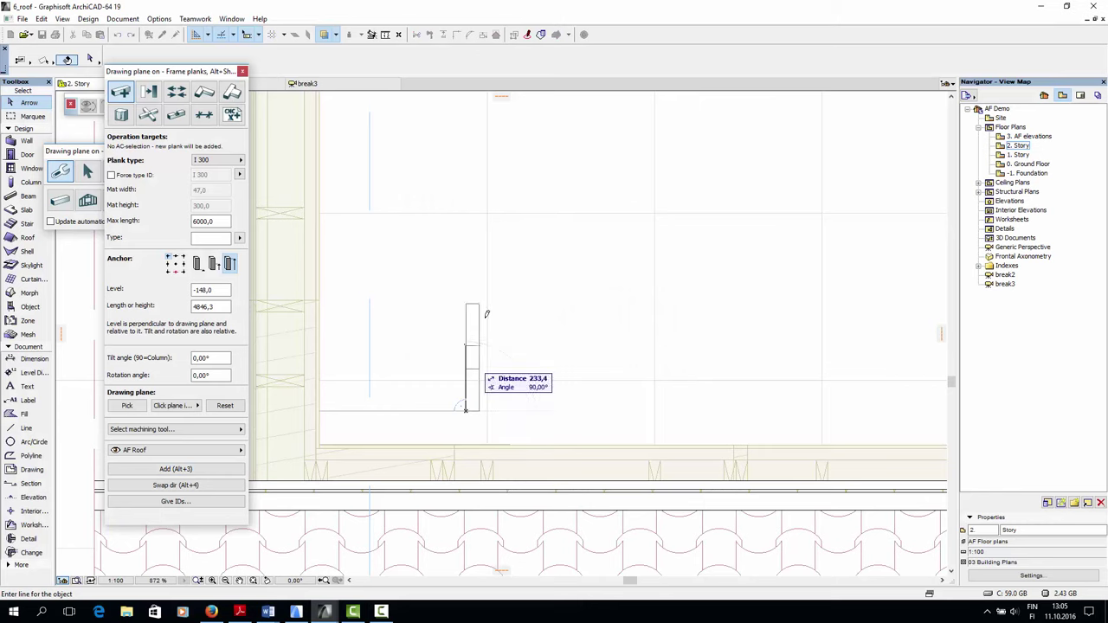
middle_click_drag(497, 259, 517, 433)
scroll(513, 412, "down", 5)
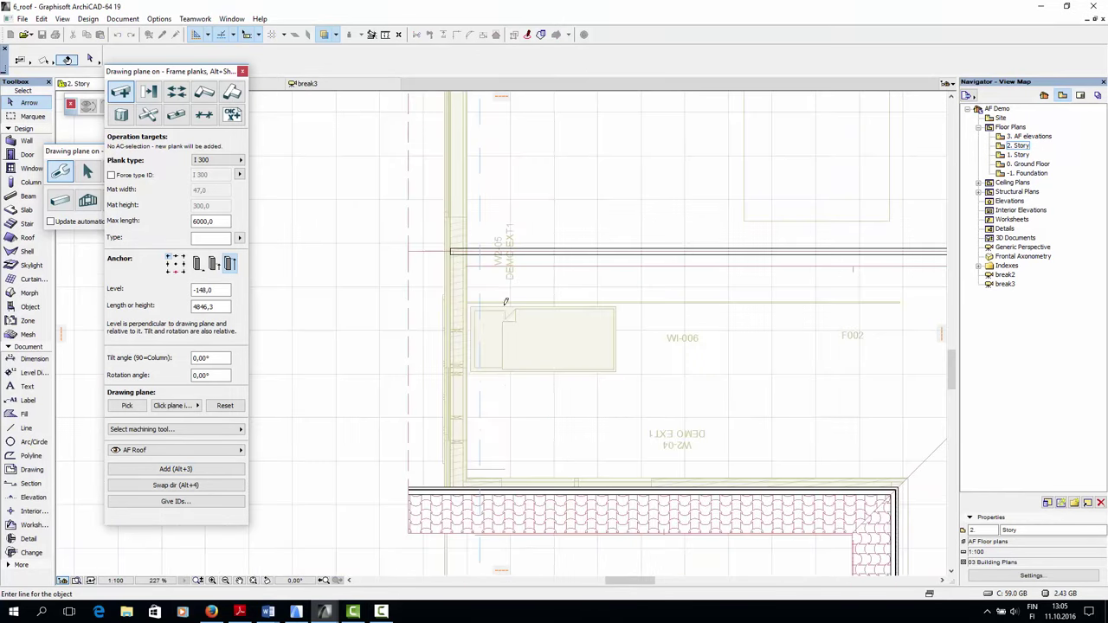
left_click(507, 226)
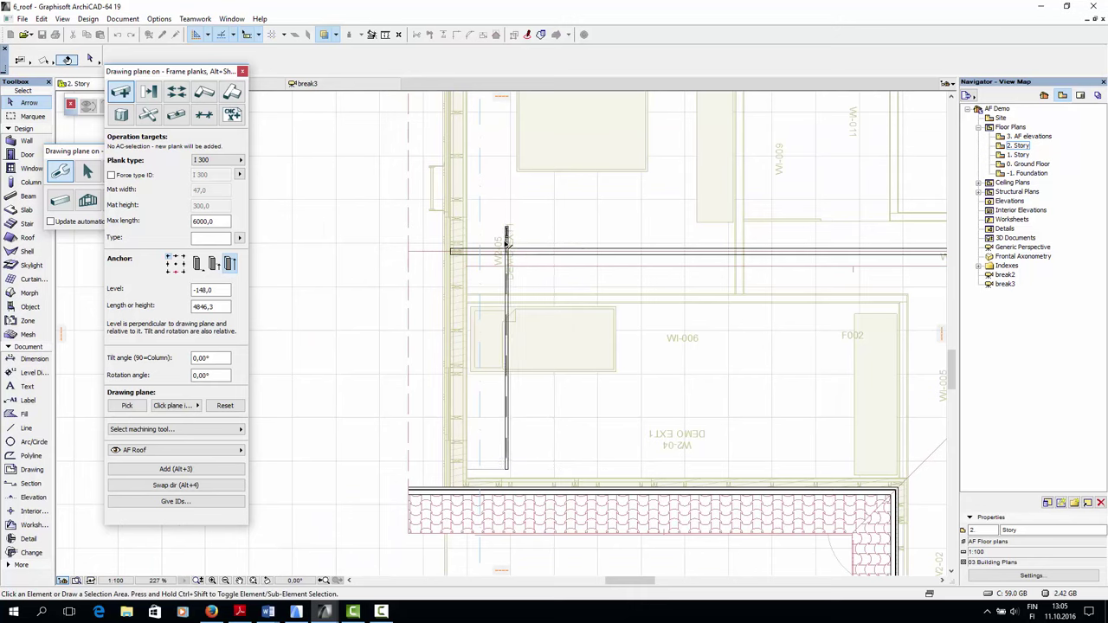
Stretch the new rafter's lower end past the eaves to a length of about 5107 mm
left_click(509, 476)
left_click(506, 469)
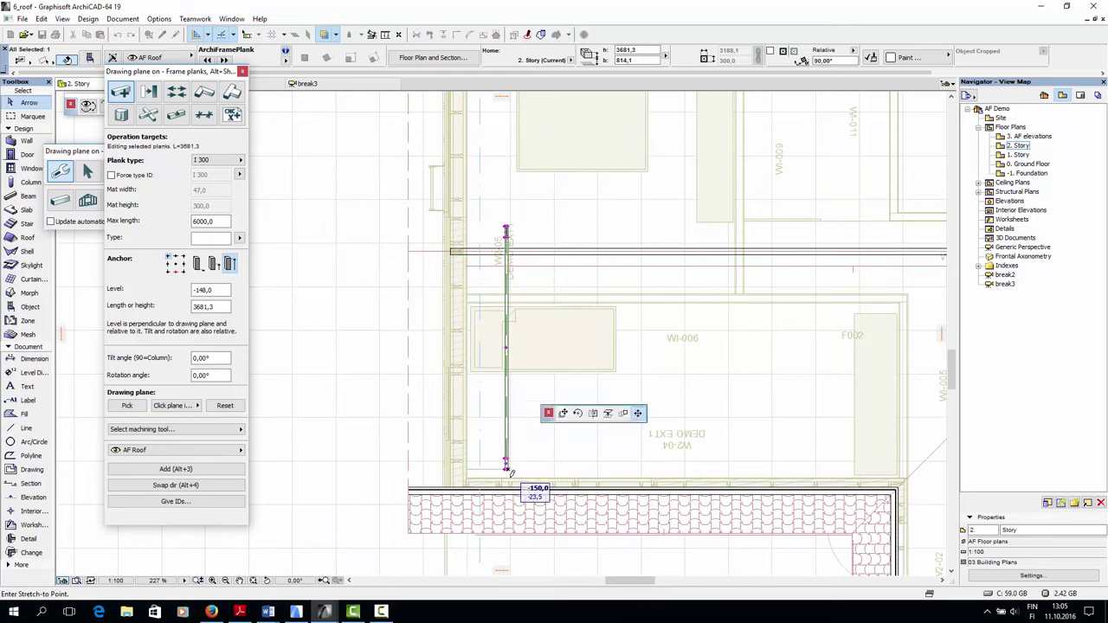
left_click(507, 554)
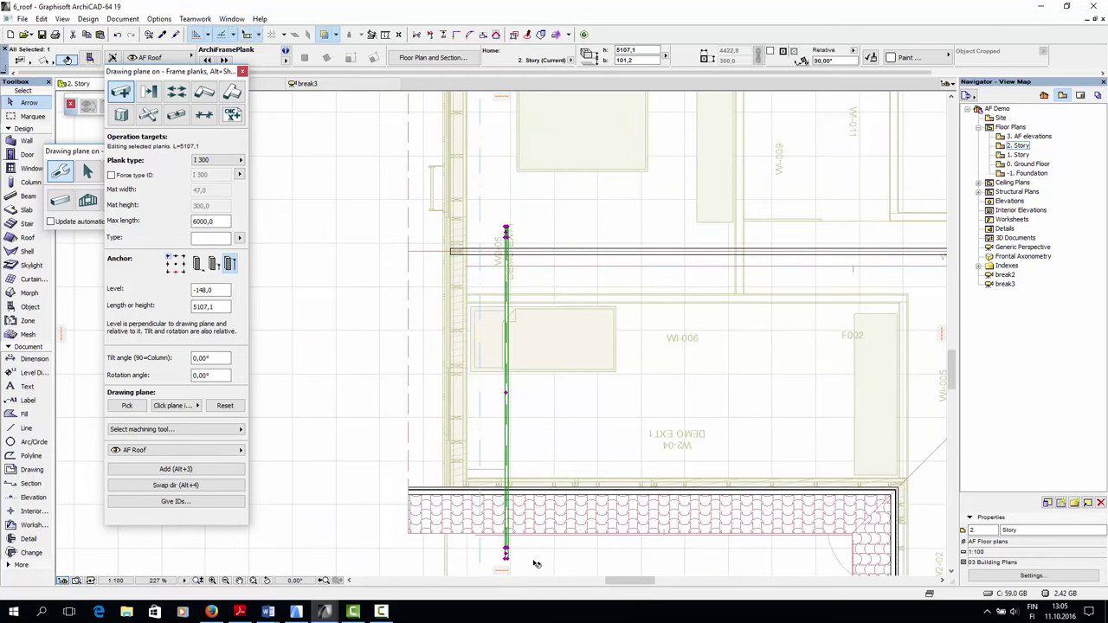
key("Escape")
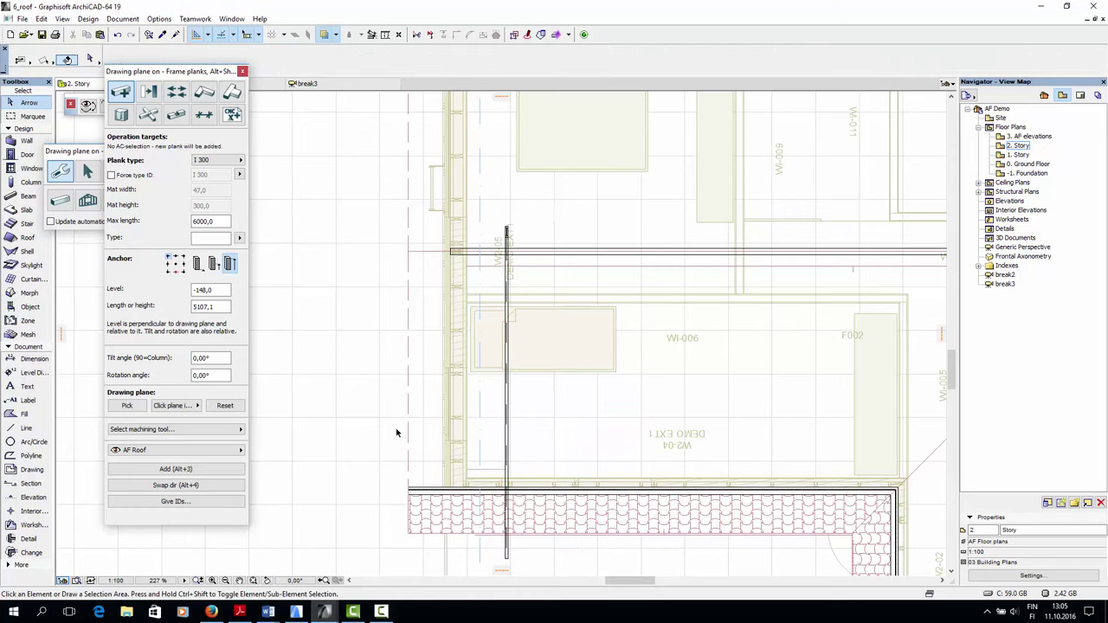
Draw a building section line along the rafter from above the ridge beam to below the eaves, looking toward the building's interior
left_click(31, 483)
scroll(505, 212, "up", 3)
left_click(505, 212)
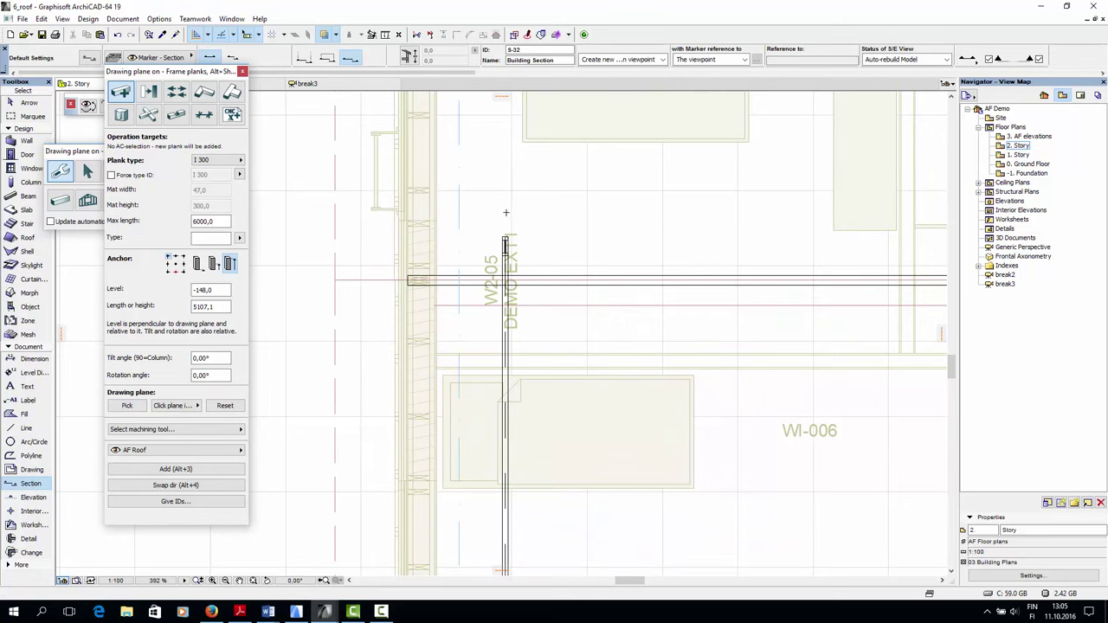
scroll(507, 355, "down", 4)
scroll(512, 386, "down", 3)
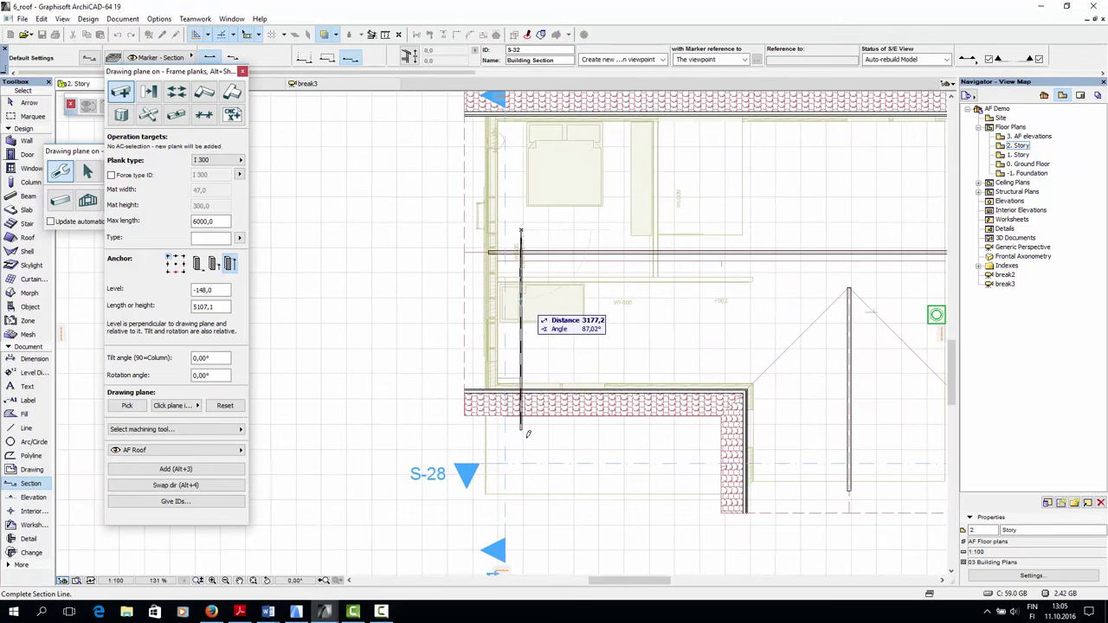
left_click(506, 452)
left_click(547, 457)
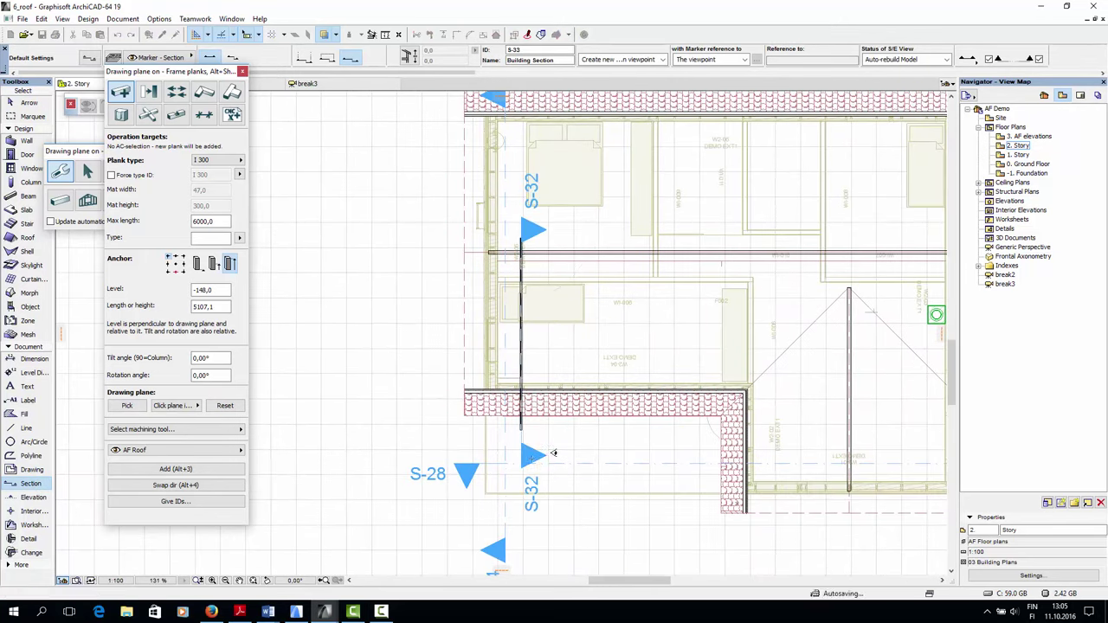
key("Escape")
Open the view of the new building section running along the rafter
left_click(527, 457)
right_click(526, 456)
left_click(605, 211)
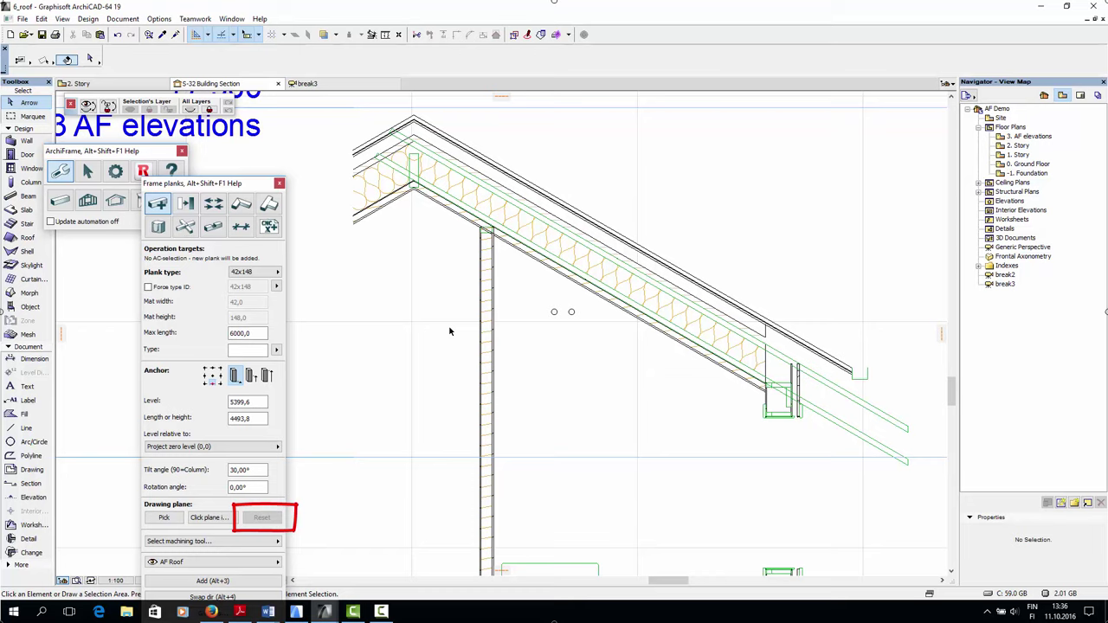
Cut the rafter along a drawn horizontal line at the wall plate's top using Perpendicular to drawing plane, and delete the lower piece
left_click(214, 205)
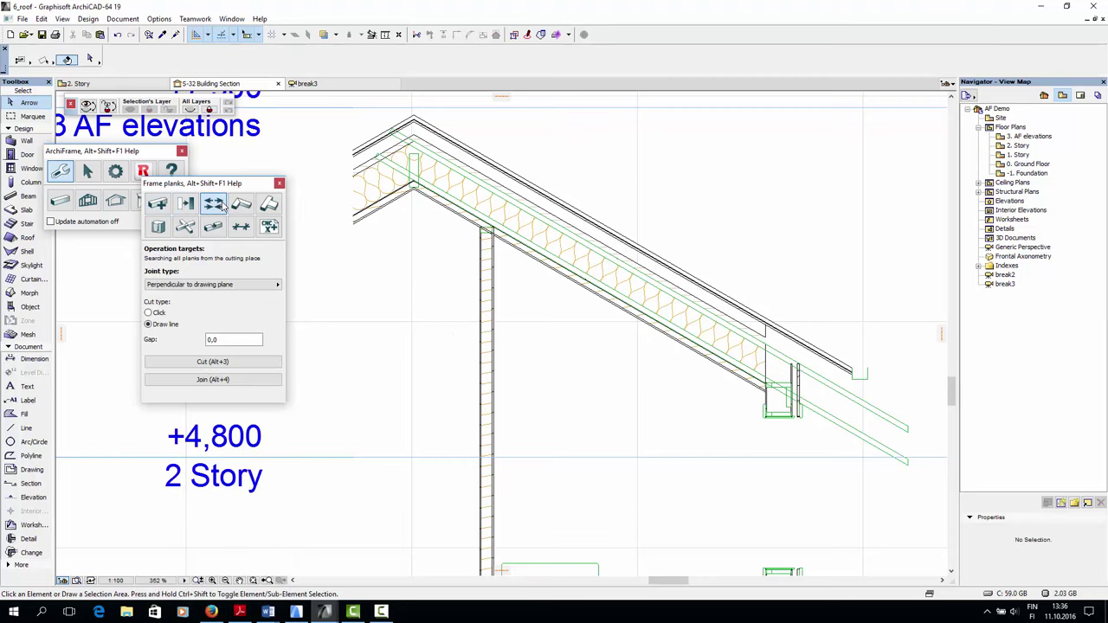
left_click(822, 412)
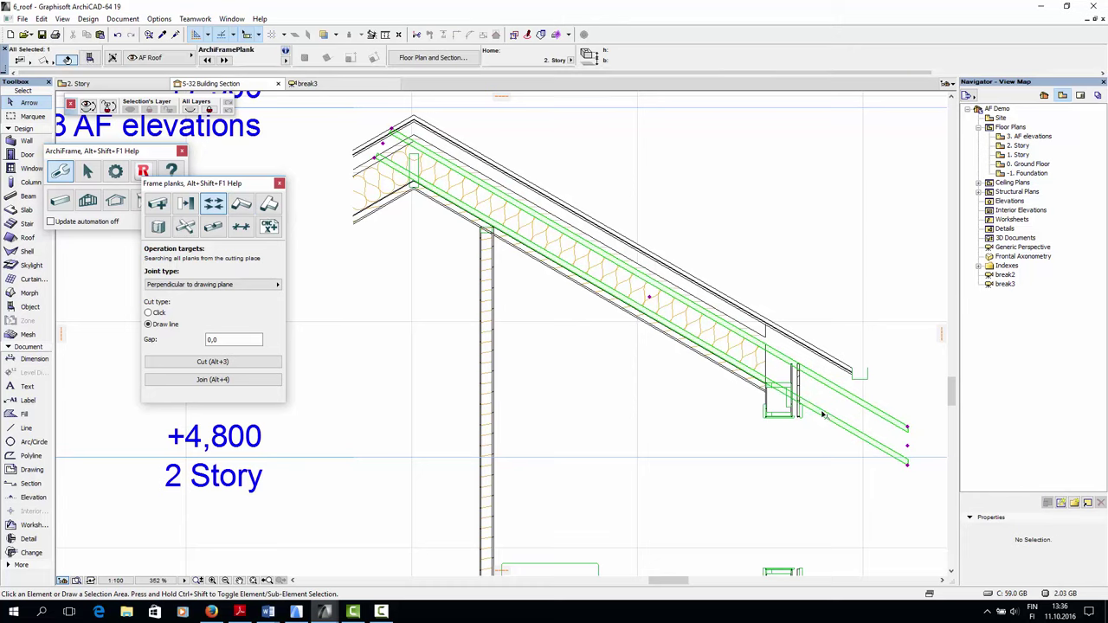
left_click(208, 285)
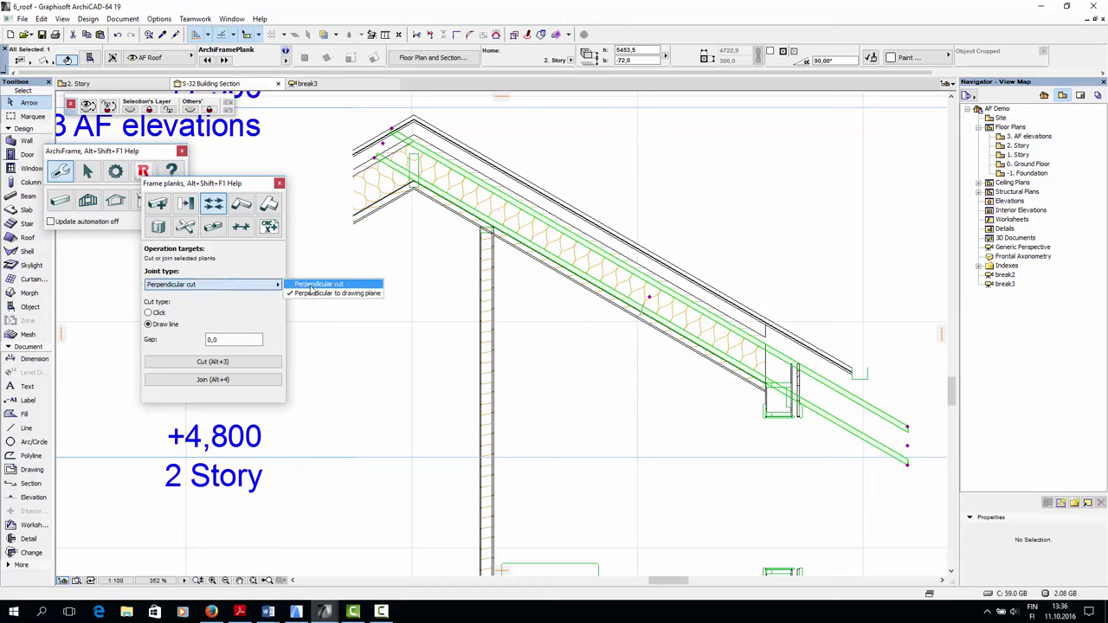
left_click(315, 293)
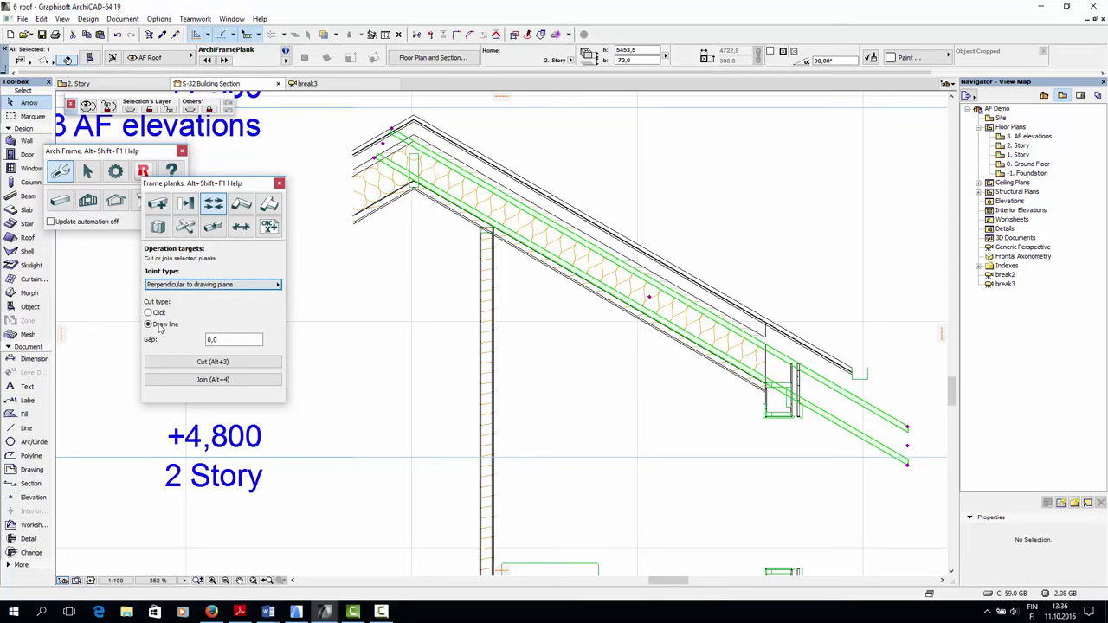
left_click(230, 368)
scroll(791, 397, "up", 5)
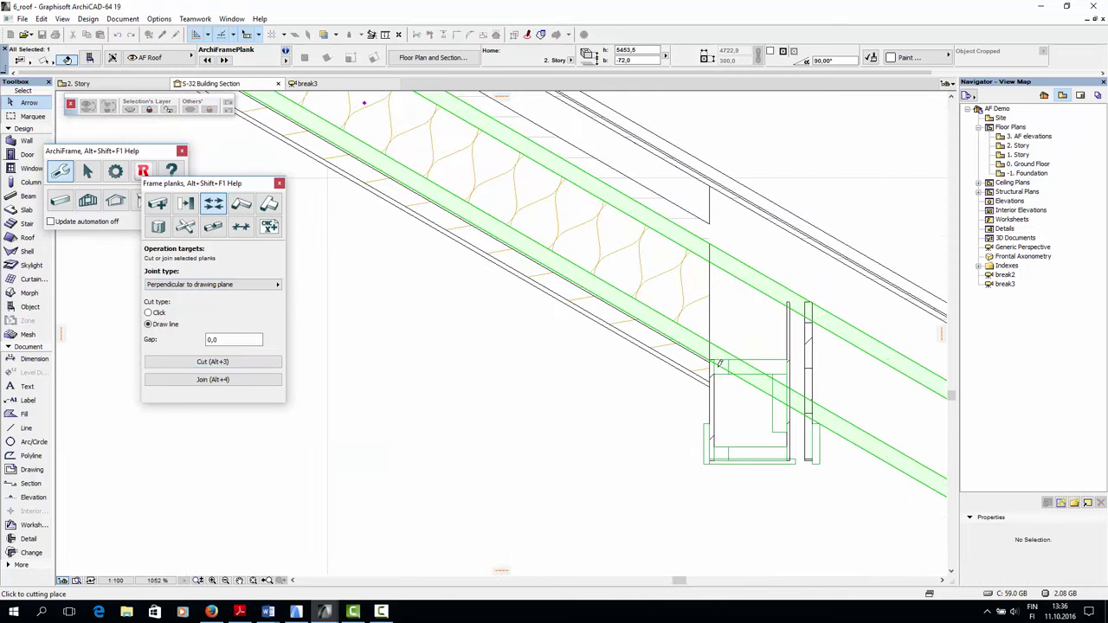
left_click(710, 357)
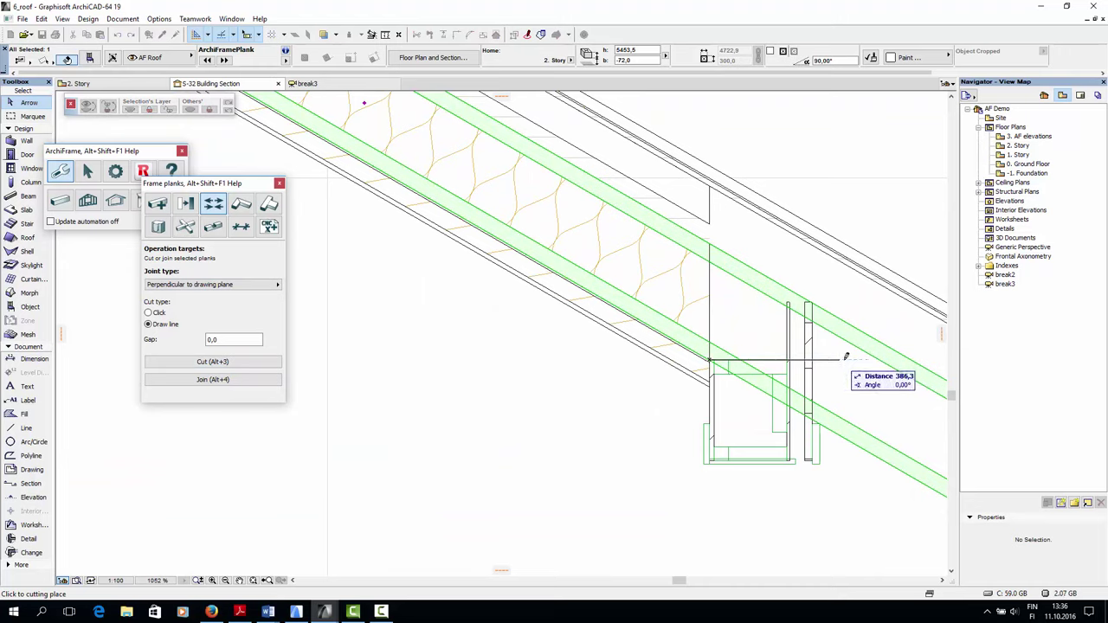
left_click(911, 359)
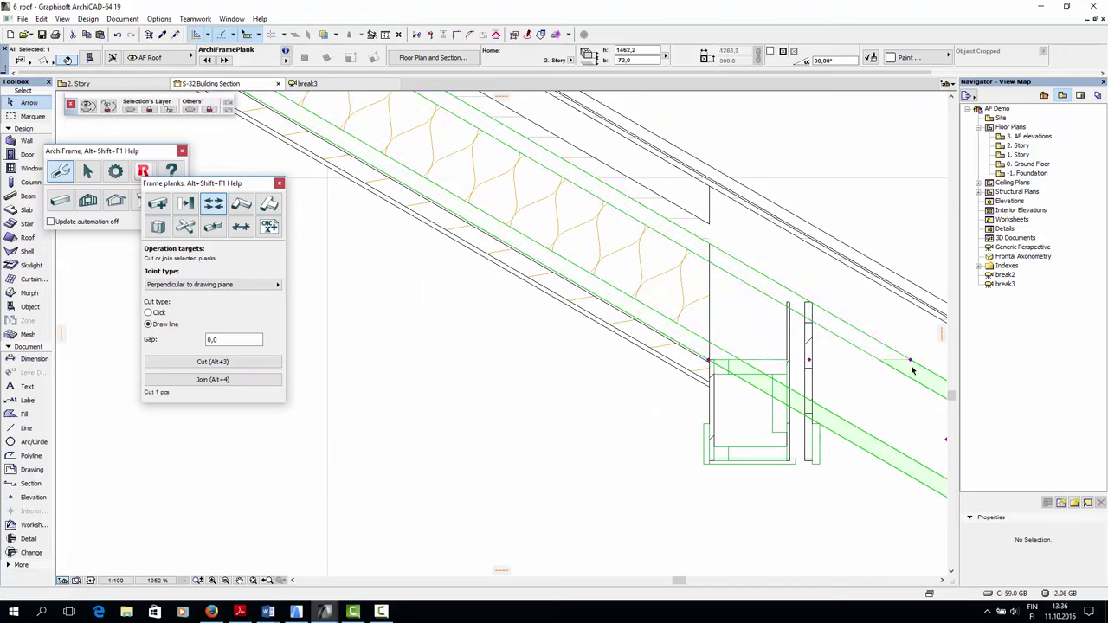
key("Delete")
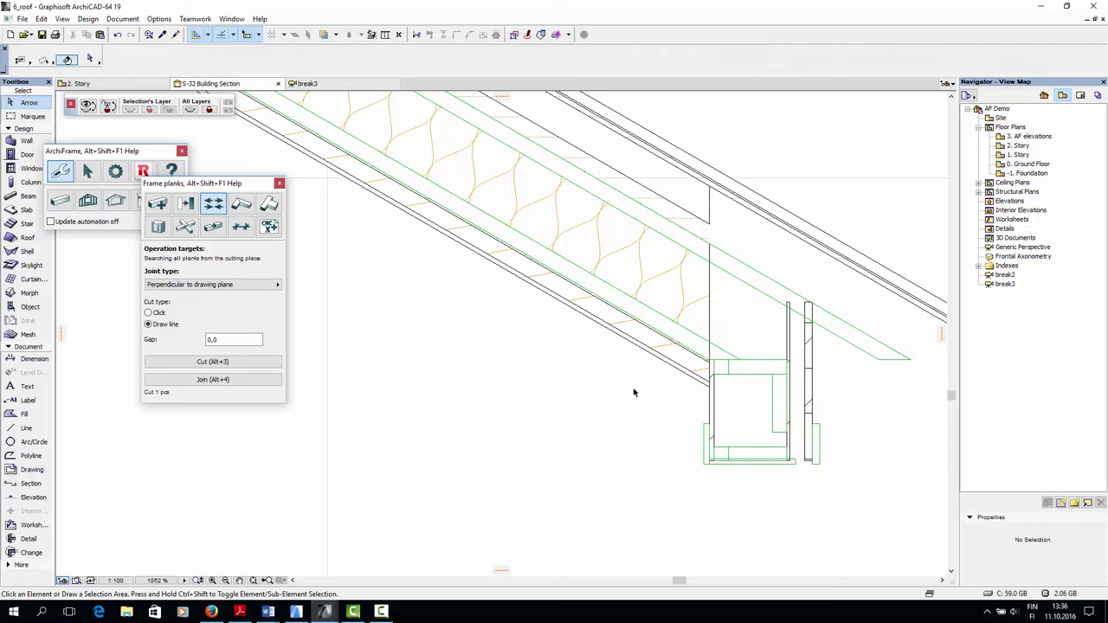
Cut the rafter along a vertical line drawn from the wall plate's outer corner and delete the overhanging piece
left_click(233, 363)
left_click(859, 345)
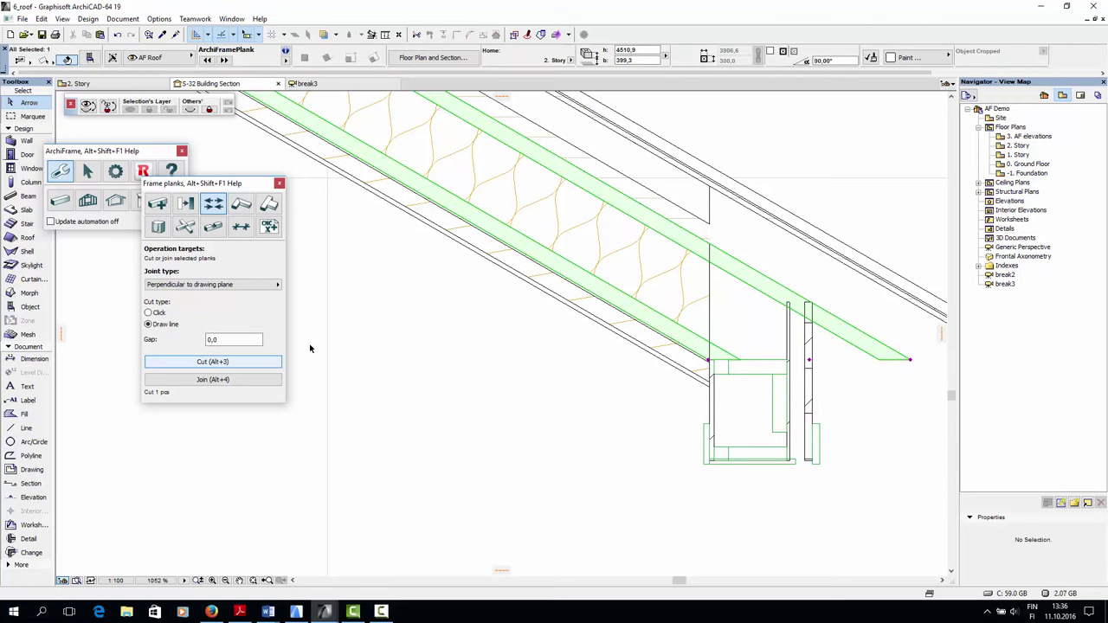
left_click(786, 360)
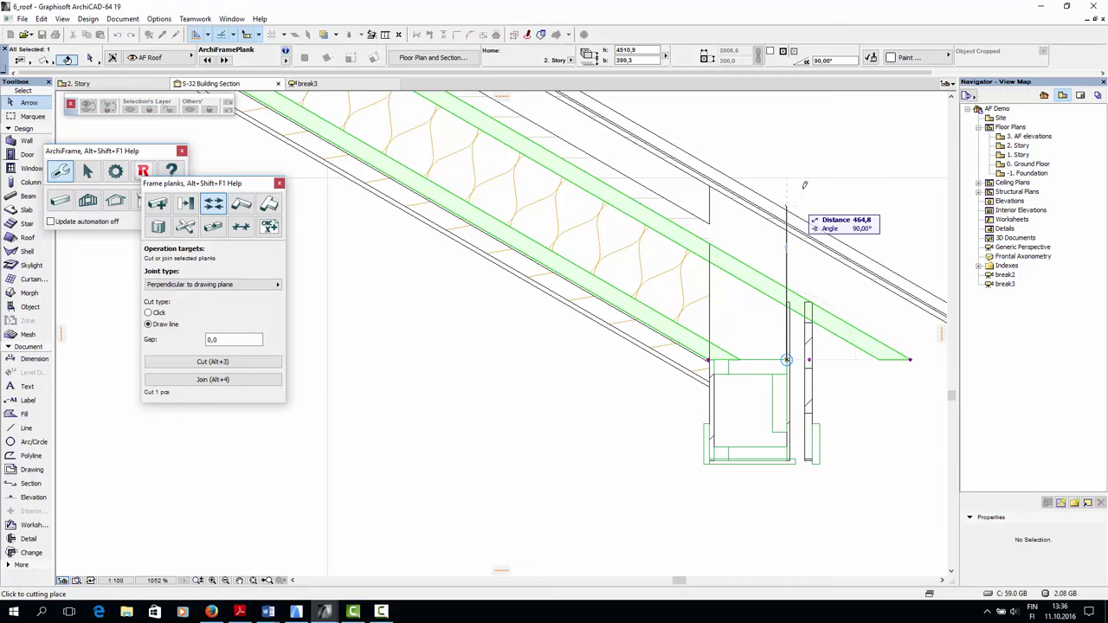
left_click(803, 154)
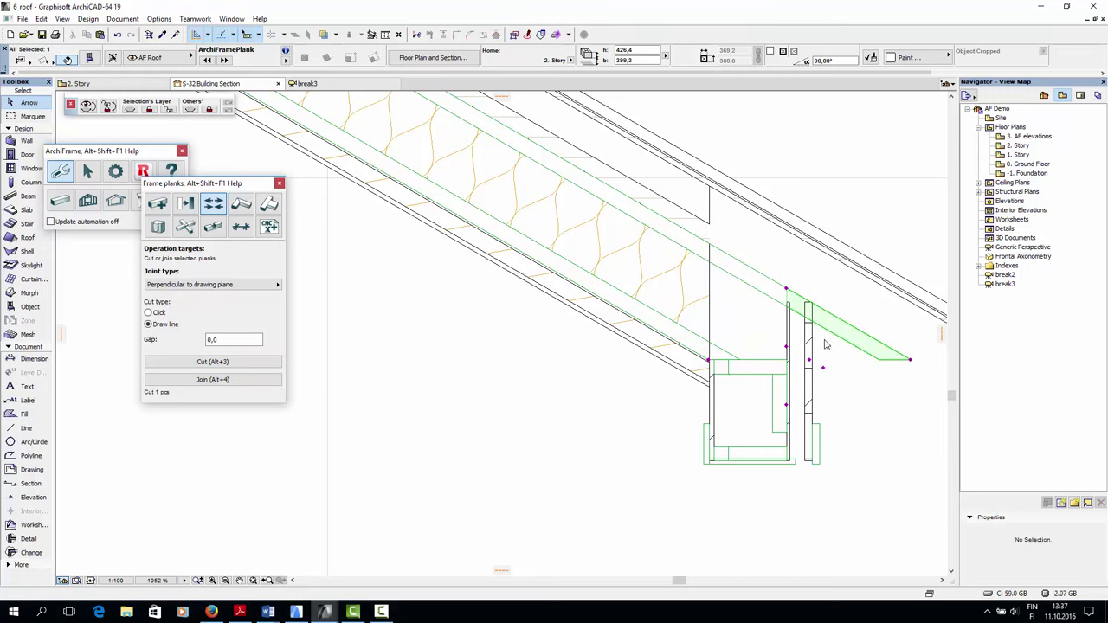
left_click(820, 341)
Inspect the trimmed rafter in section and its seat on the wall frame in 3D
scroll(815, 340, "down", 10)
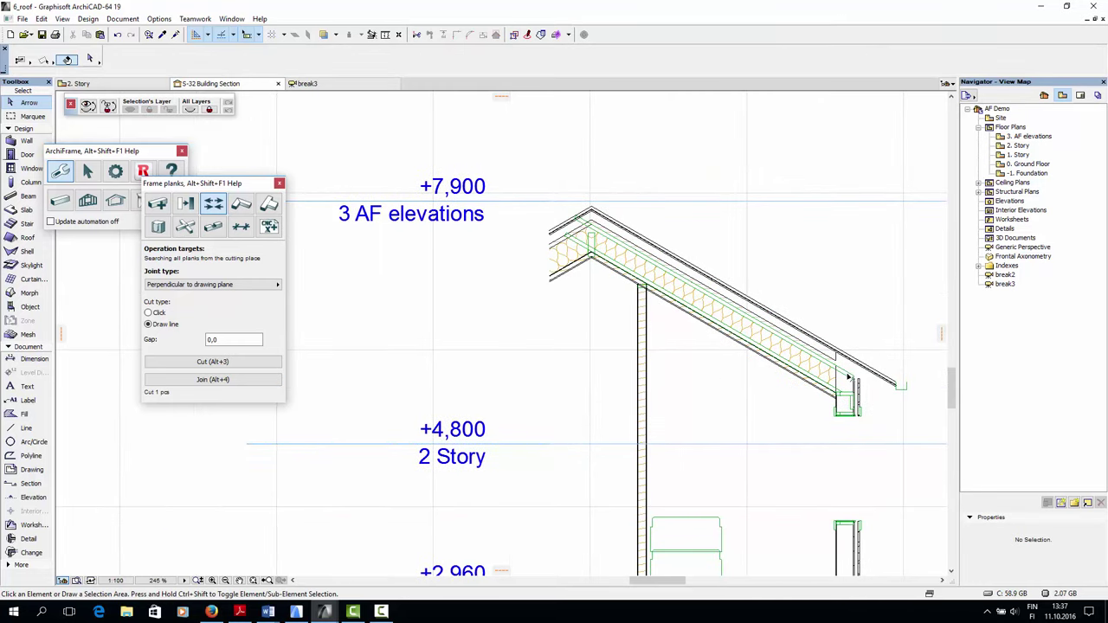
left_click(849, 377)
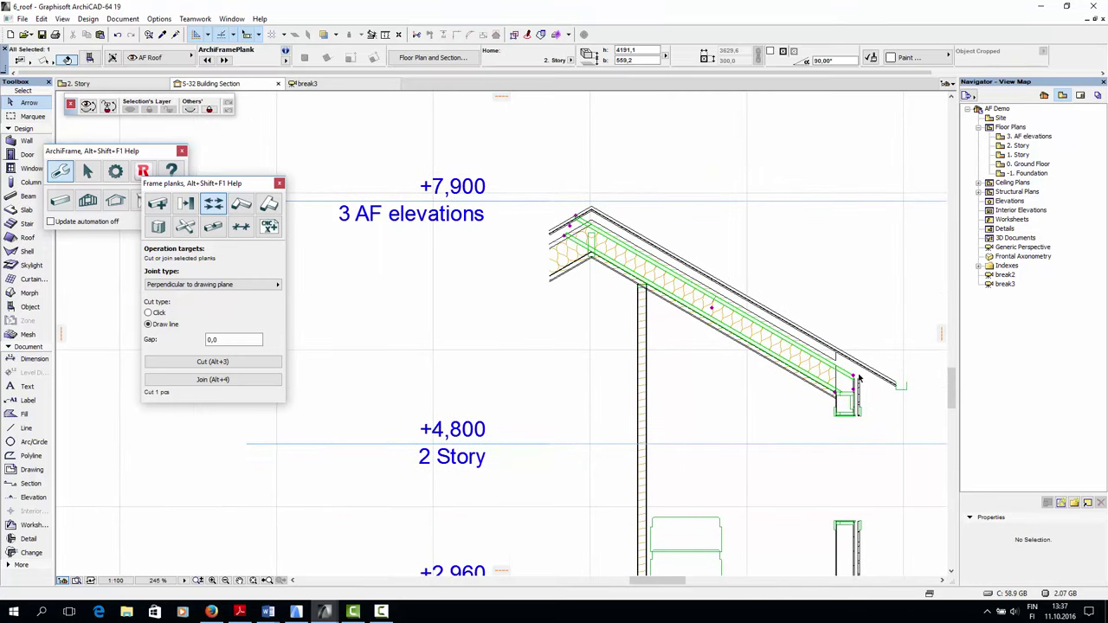
left_click(319, 88)
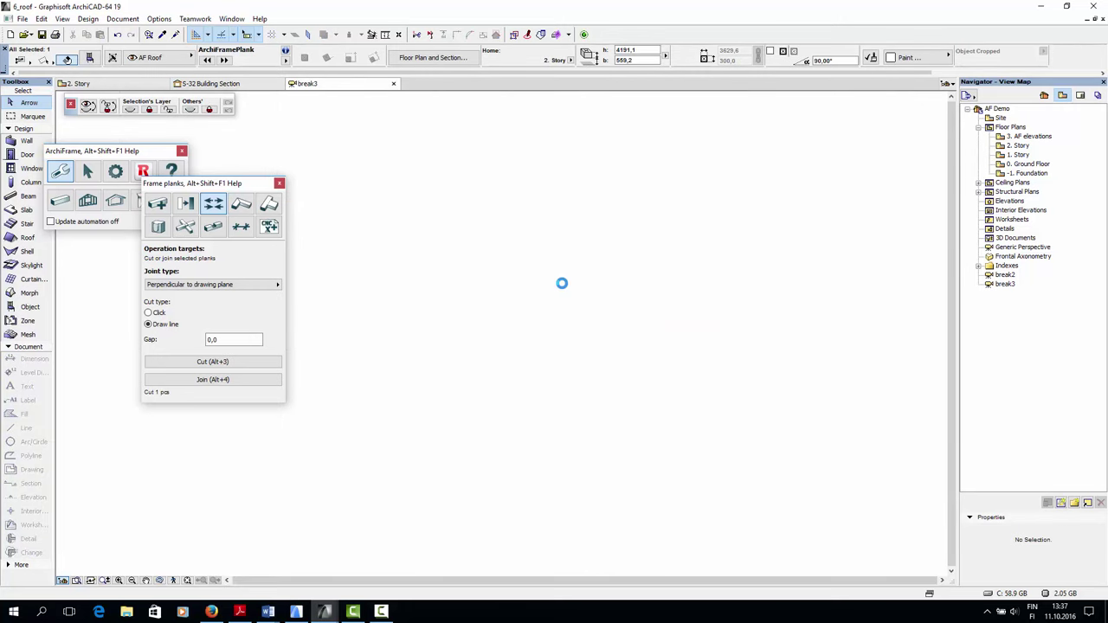
scroll(573, 364, "up", 5)
left_click(575, 365)
mouse_move(553, 450)
middle_mouse_down("shift")
mouse_move(592, 405)
mouse_move(588, 430)
mouse_move(574, 427)
mouse_move(568, 443)
middle_mouse_up("shift")
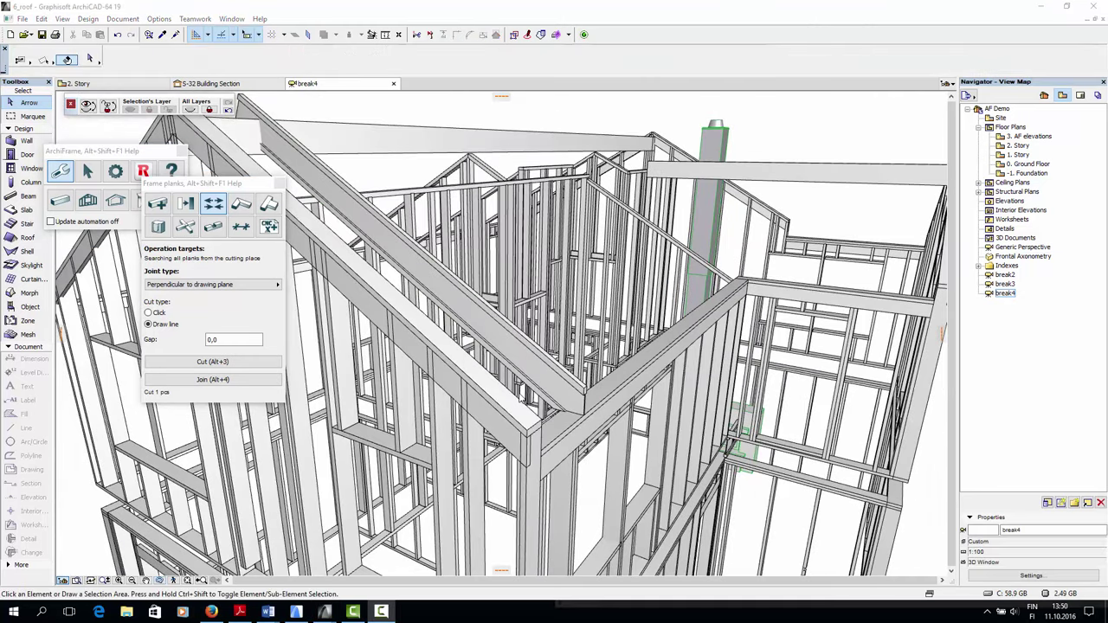
Mirror a copy of the rafter to the opposite roof slope about the vertical axis through the ridge in section S-32
left_click(205, 84)
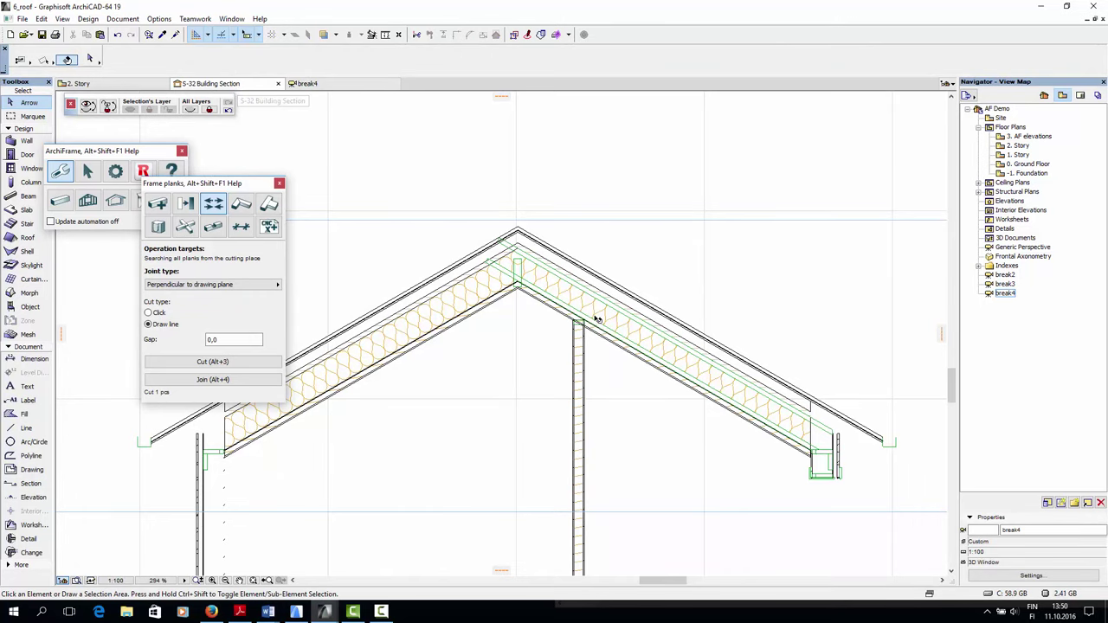
left_click(514, 281)
scroll(520, 282, "up", 4)
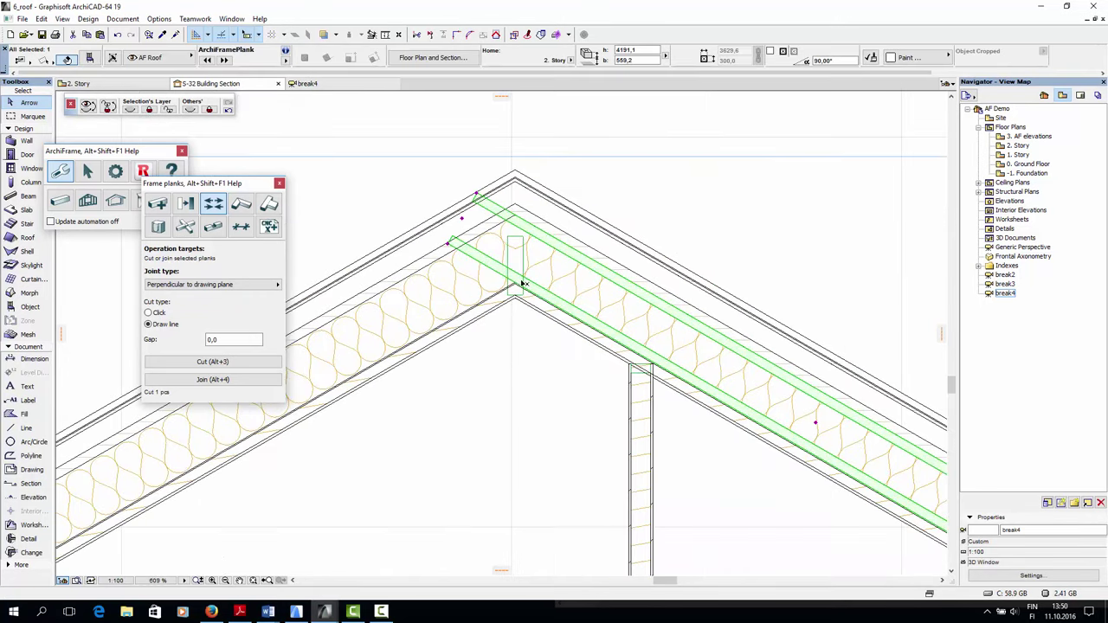
key("ctrl+shift+m")
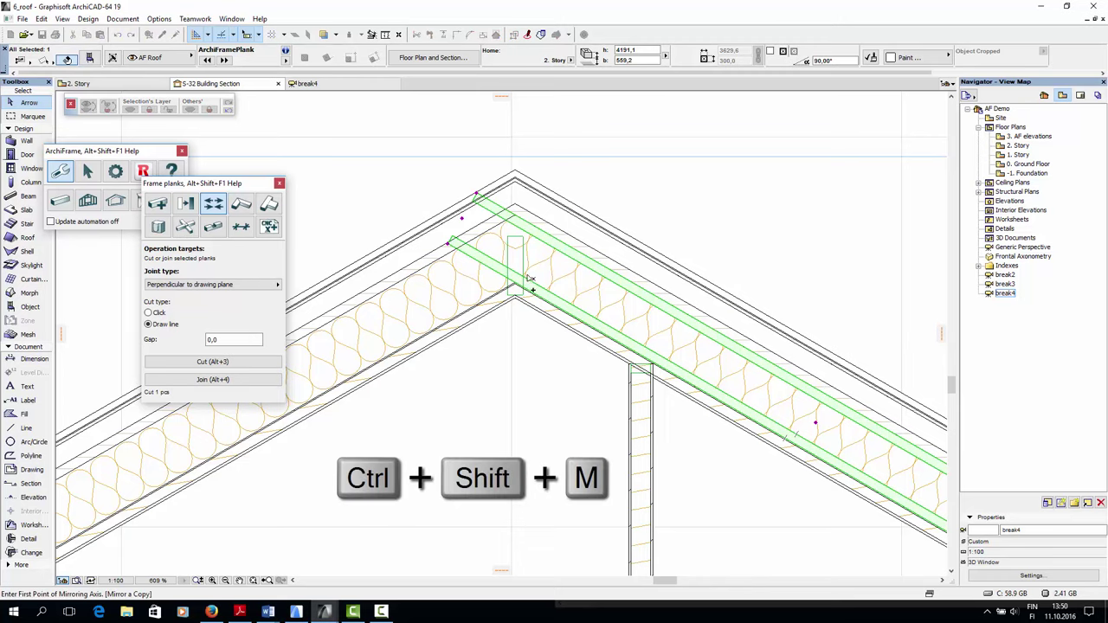
scroll(521, 285, "up", 3)
left_click(519, 297)
left_click(519, 326)
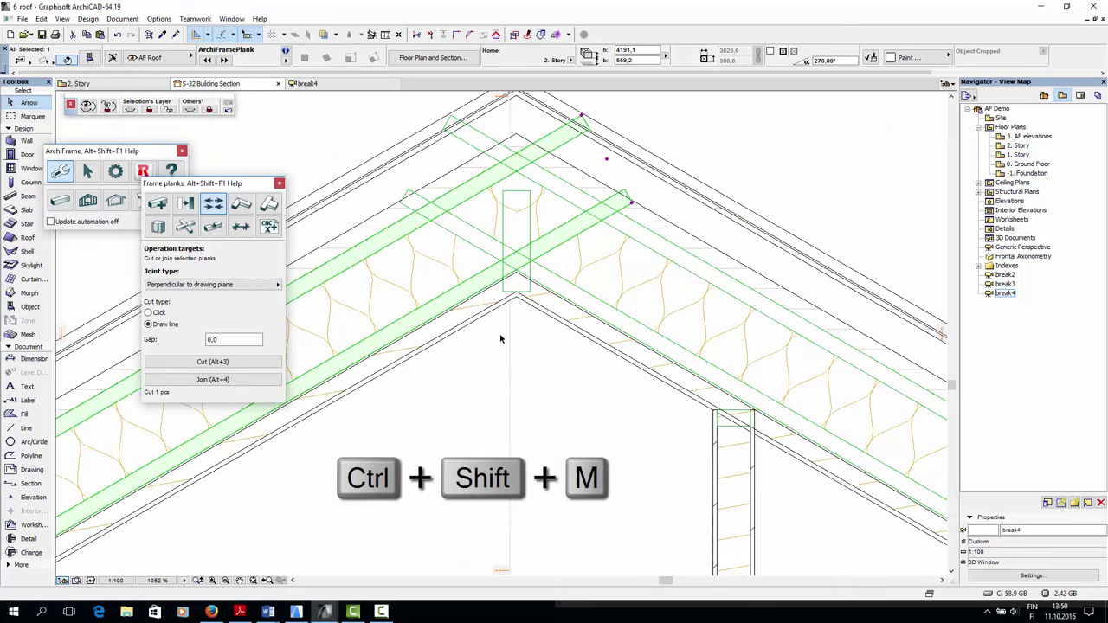
Examine the mirrored rafter from its eaves end up to the ridge beam
scroll(500, 338, "down", 3)
scroll(597, 360, "down", 3)
middle_click_drag(597, 359, 724, 305)
scroll(322, 478, "up", 4)
scroll(271, 470, "down", 4)
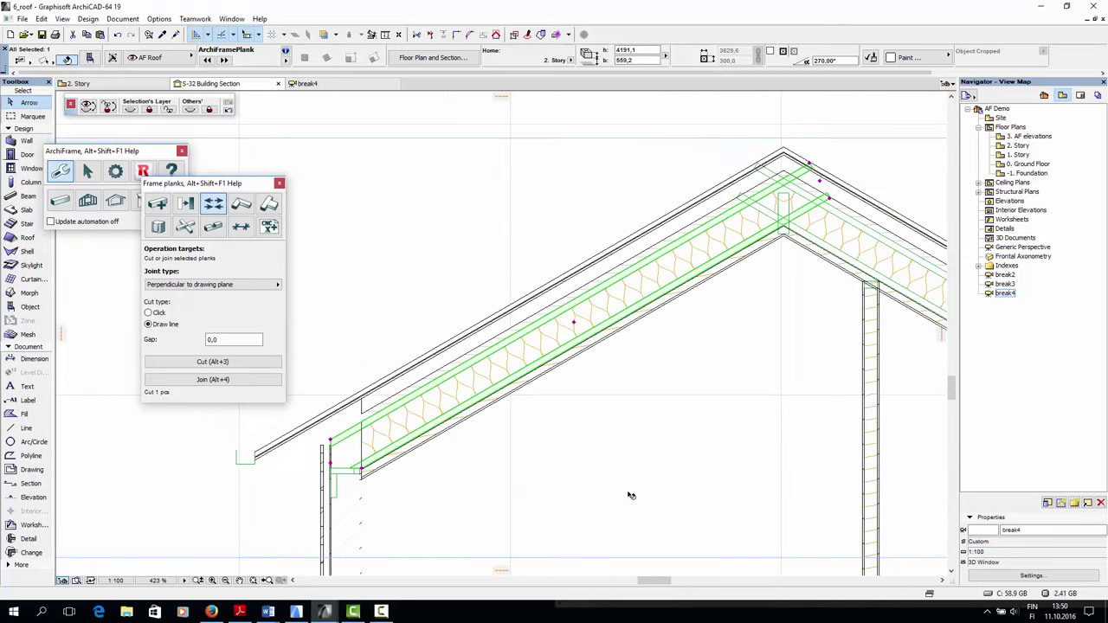
middle_click_drag(777, 462, 506, 468)
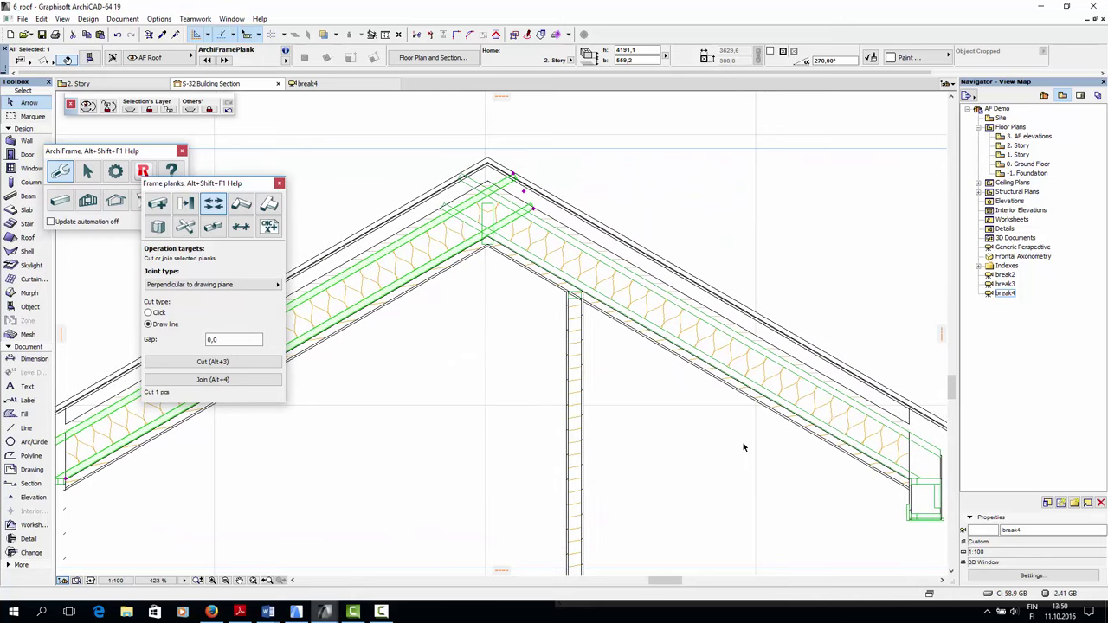
Join the two opposite I 300 rafters to each other at the ridge with a gap of 0
left_click(741, 445)
scroll(742, 446, "down", 2)
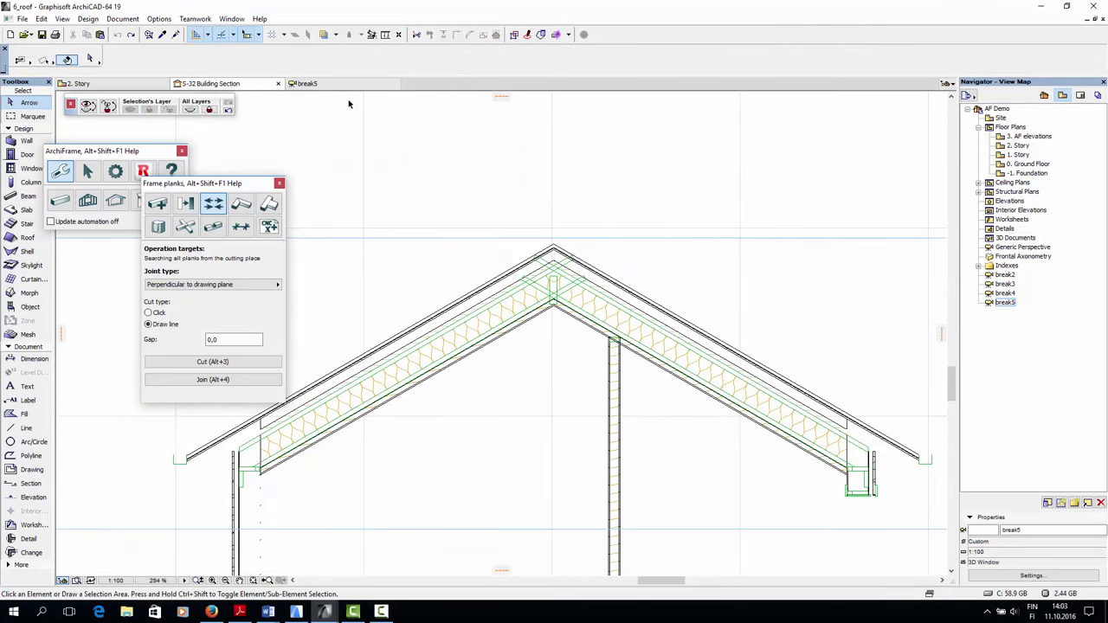
left_click(336, 87)
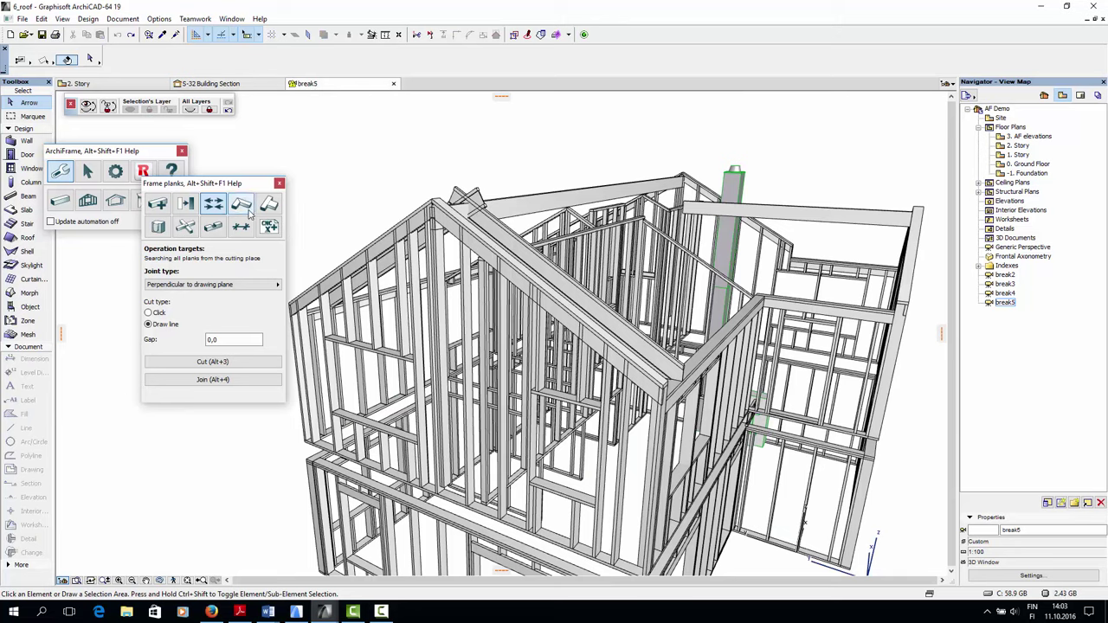
left_click(248, 210)
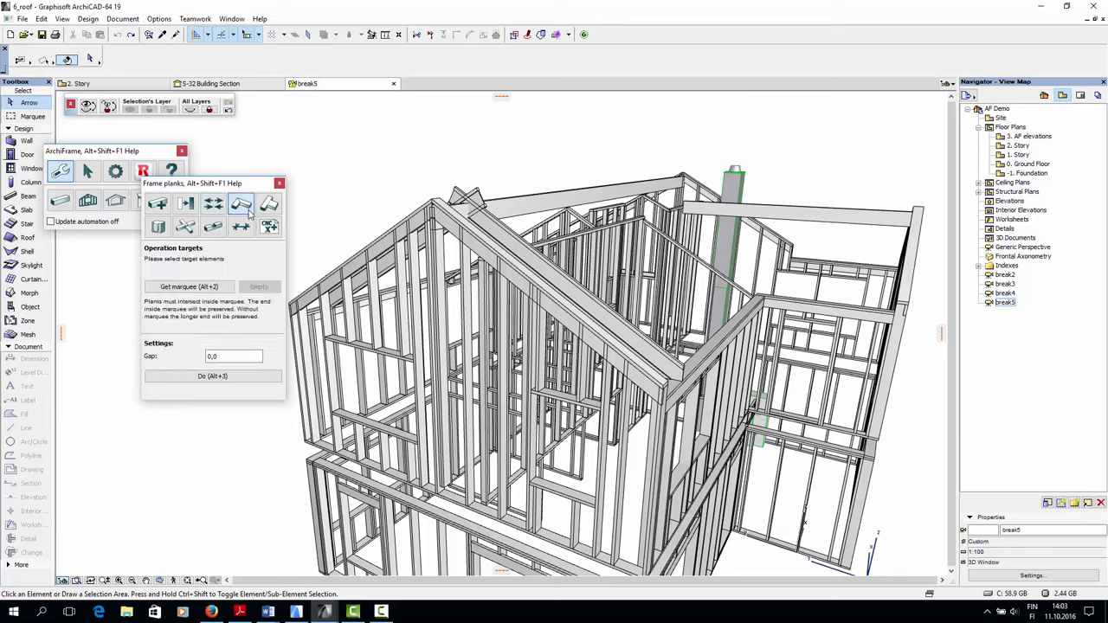
left_click(493, 229)
left_click(394, 253, "shift")
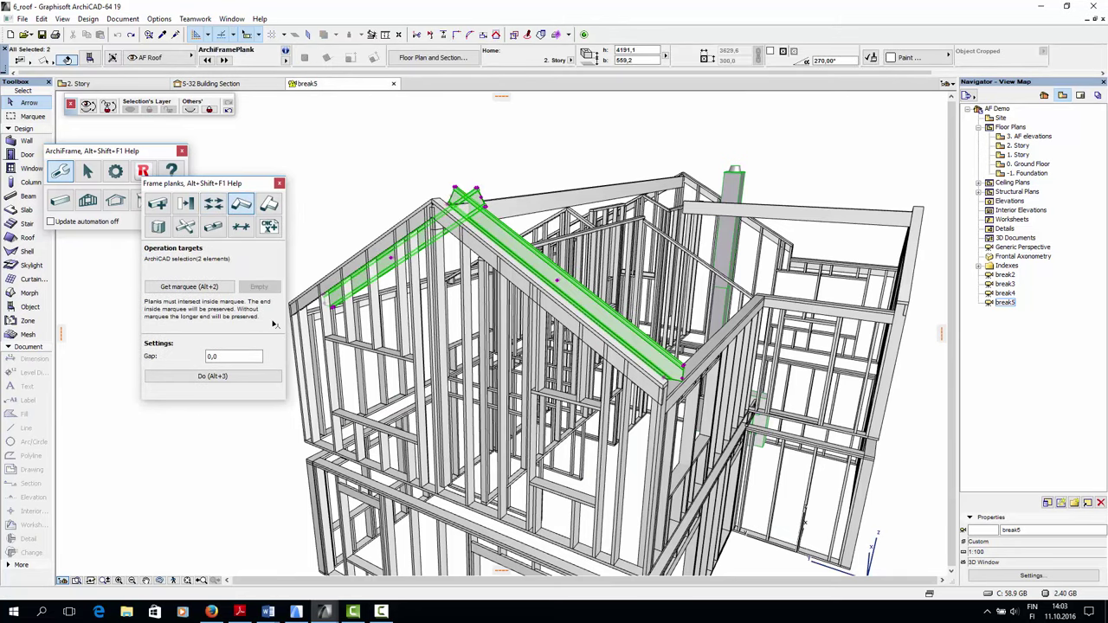
left_click(220, 375)
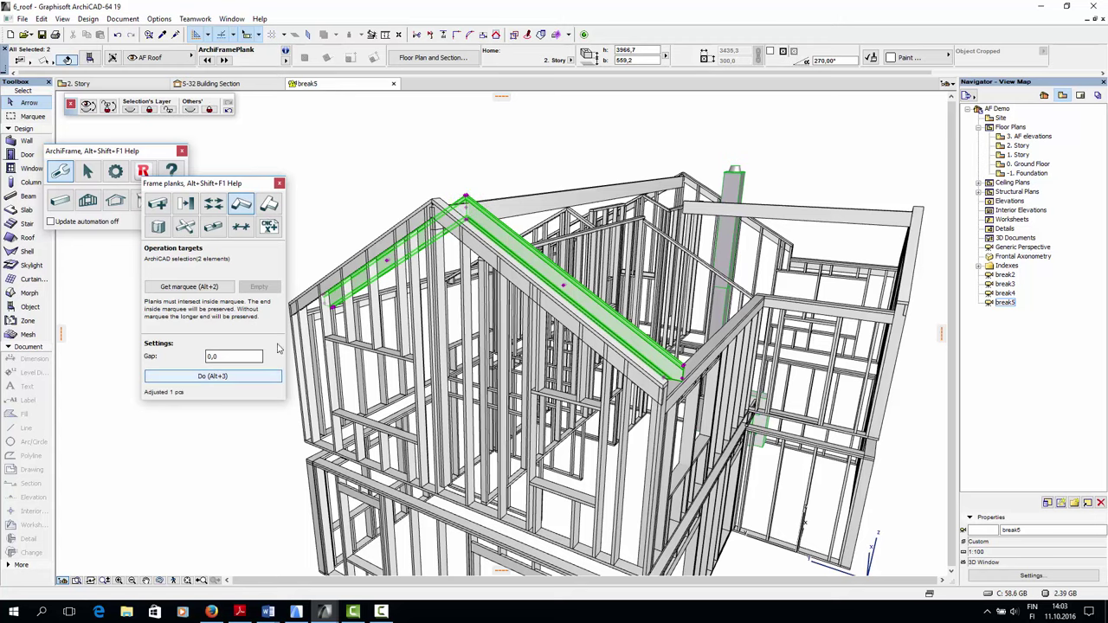
Examine the rafter joint at the ridge and how the rafter and ridge beam overlap there
left_click(469, 191)
scroll(483, 204, "up", 3)
scroll(482, 204, "up", 3)
scroll(436, 301, "up", 2)
scroll(437, 301, "up", 1)
left_click(450, 302)
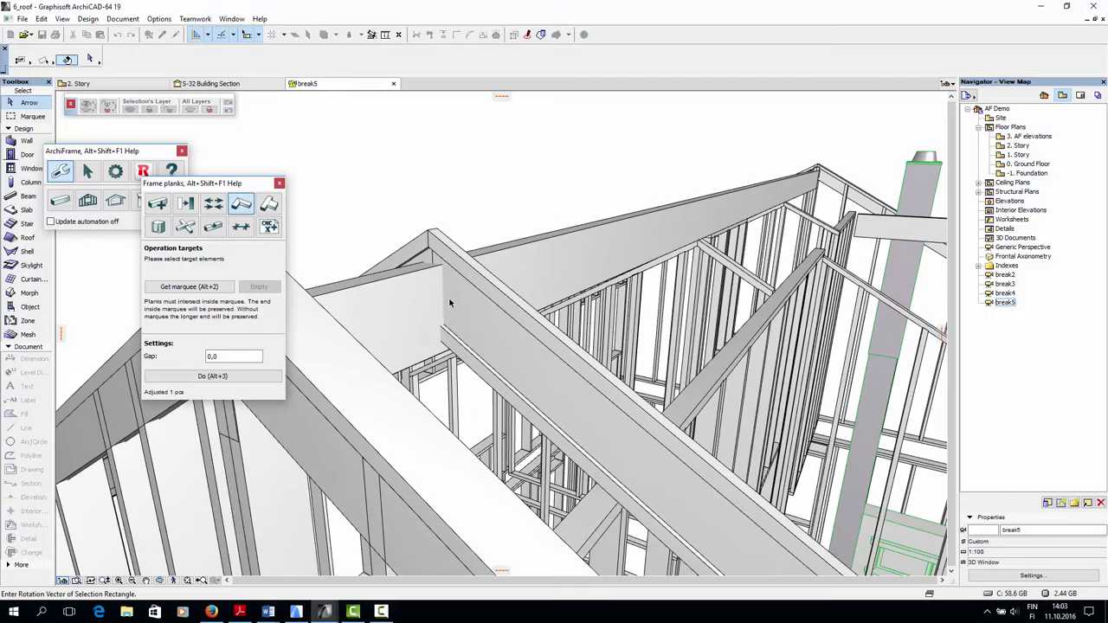
left_click(454, 343)
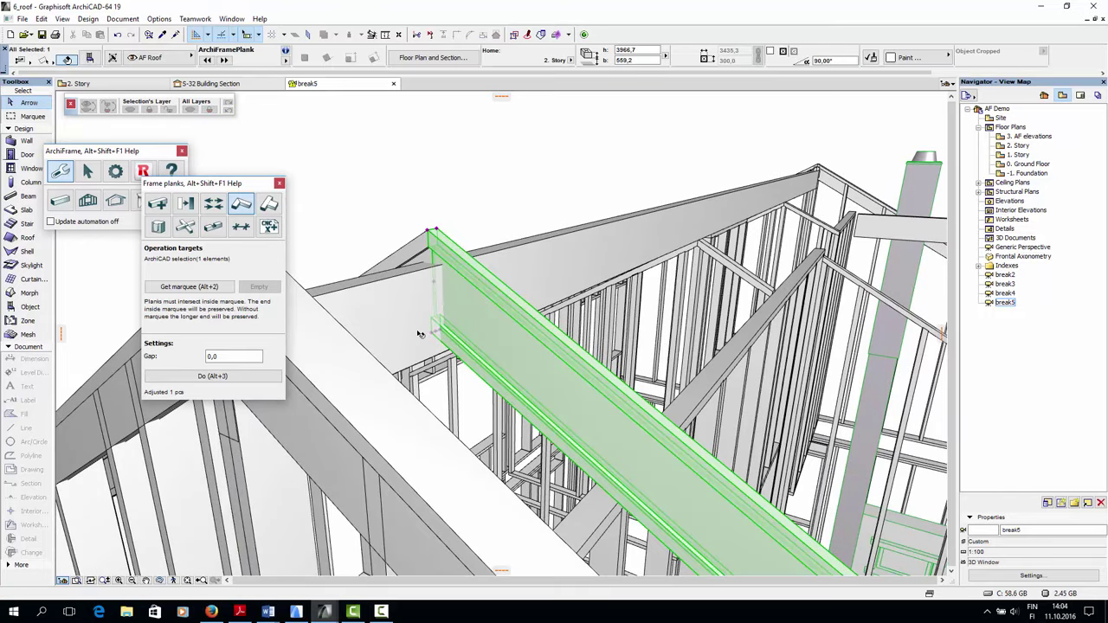
left_click(418, 335)
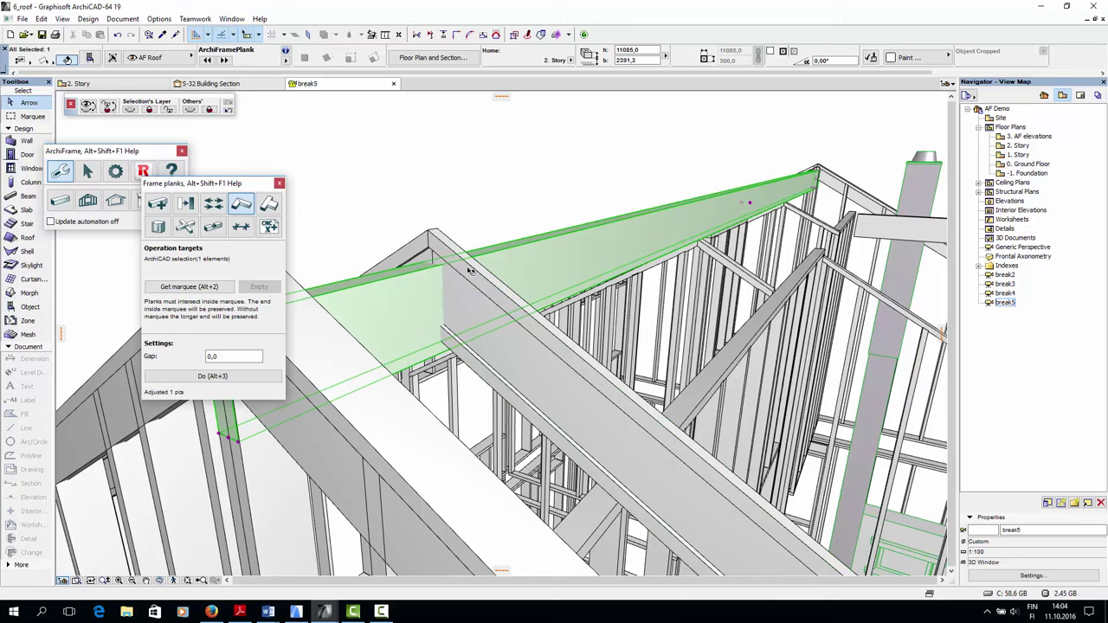
left_click(476, 197)
Replace the basic Frame planks tools with the extended Frame machinings palette for single planks
left_click(213, 226)
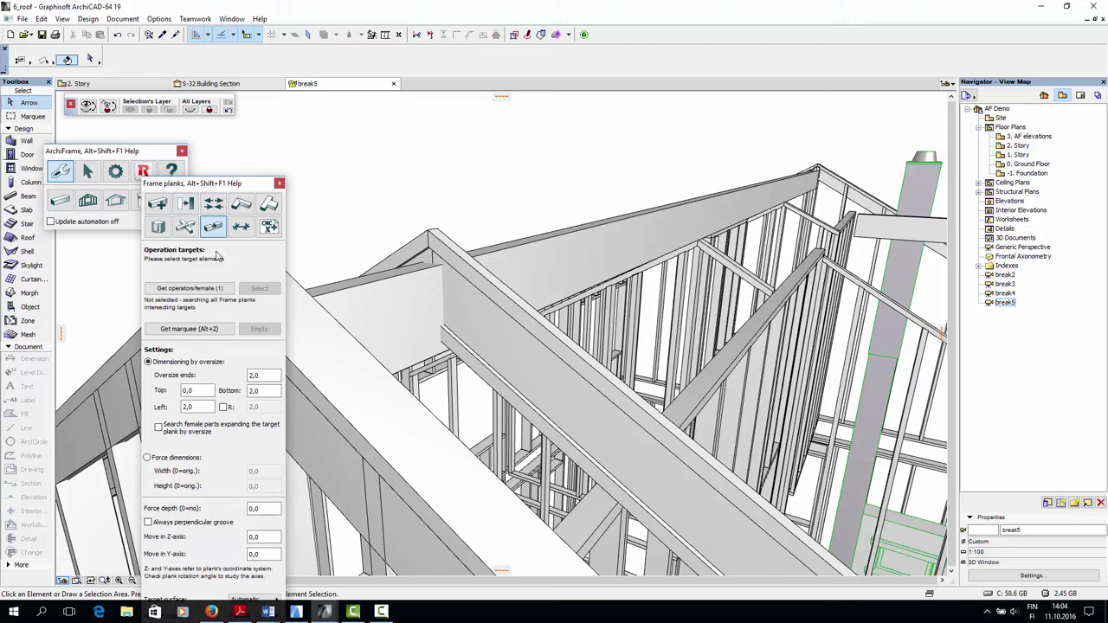
left_click(279, 182)
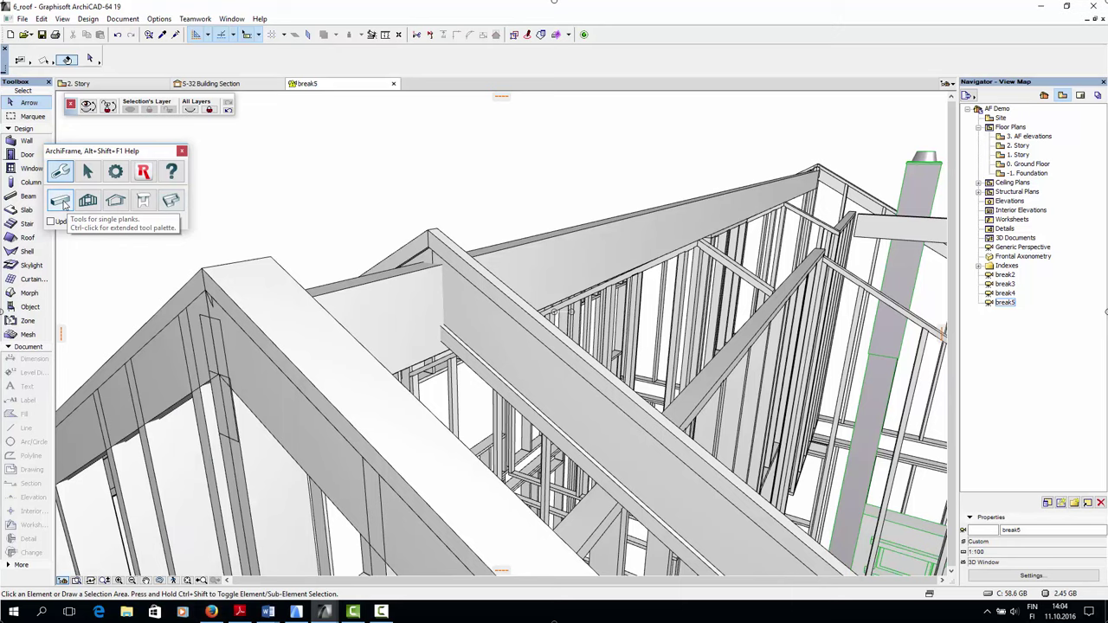
left_click(63, 202)
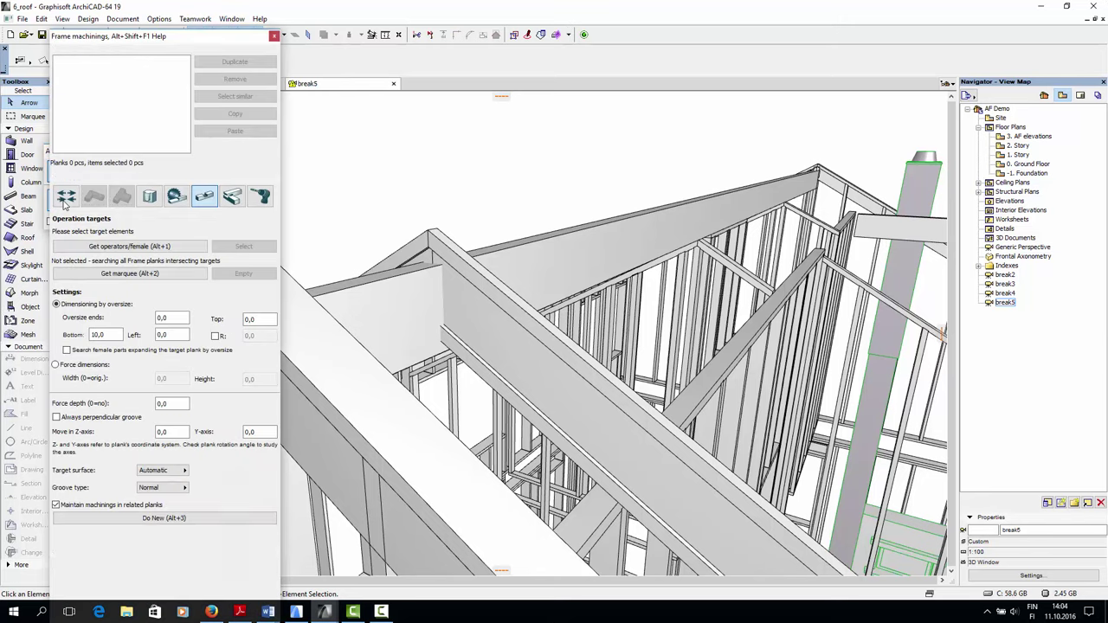
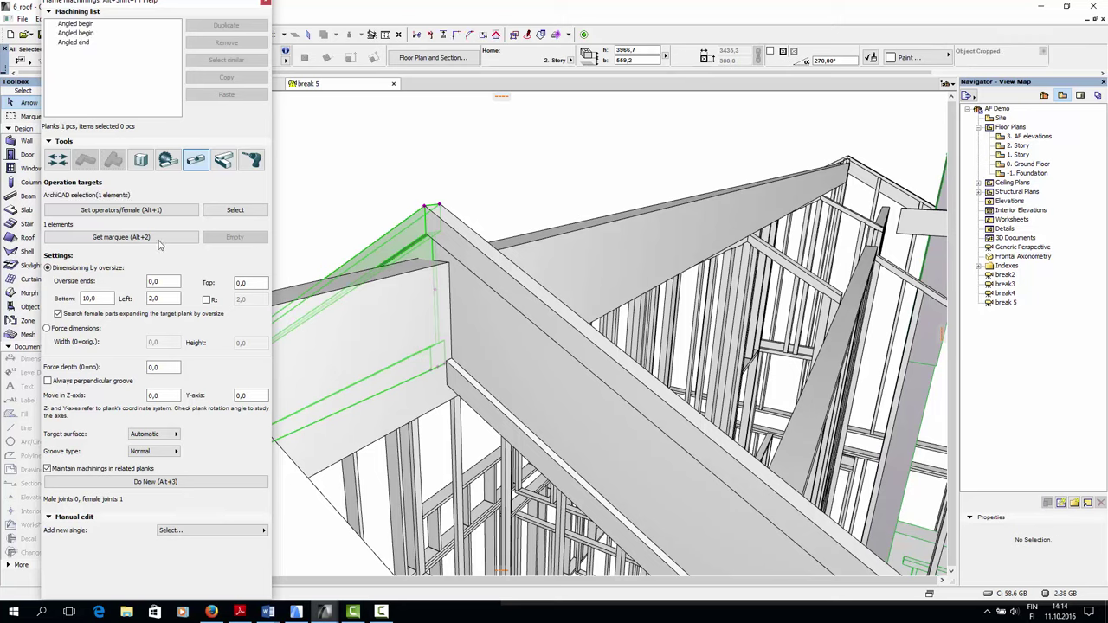
Groove the selected rafter for the ridge beam, using oversizes of 10 at the bottom and 2 at the side
left_click(151, 210)
left_click(411, 303)
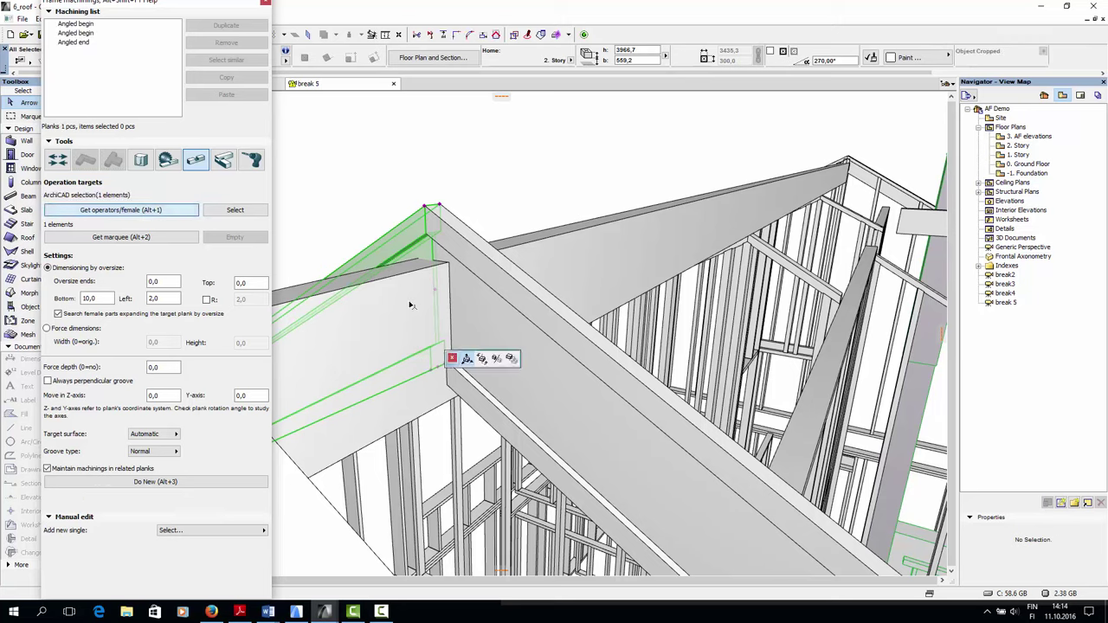
key("Escape")
key("Escape")
left_click(525, 259)
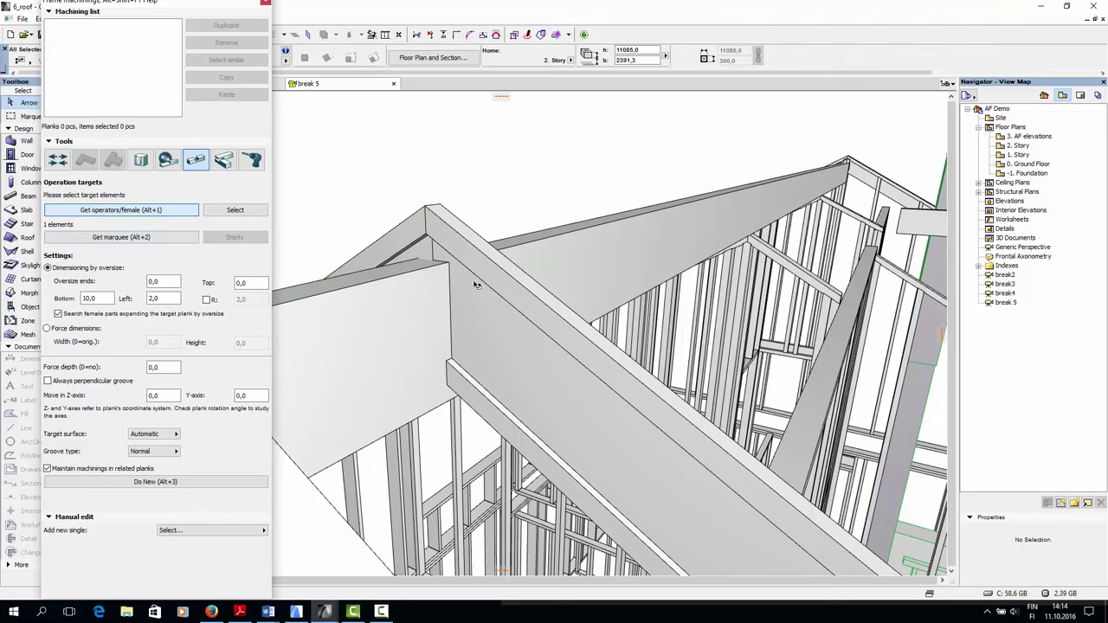
left_click(146, 482)
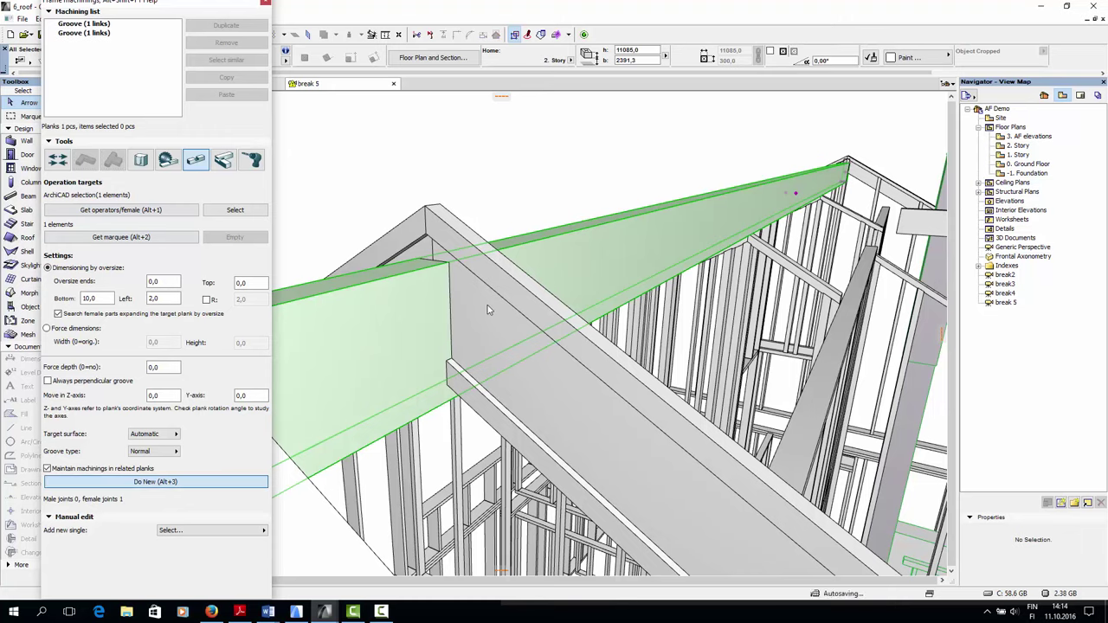
key("Escape")
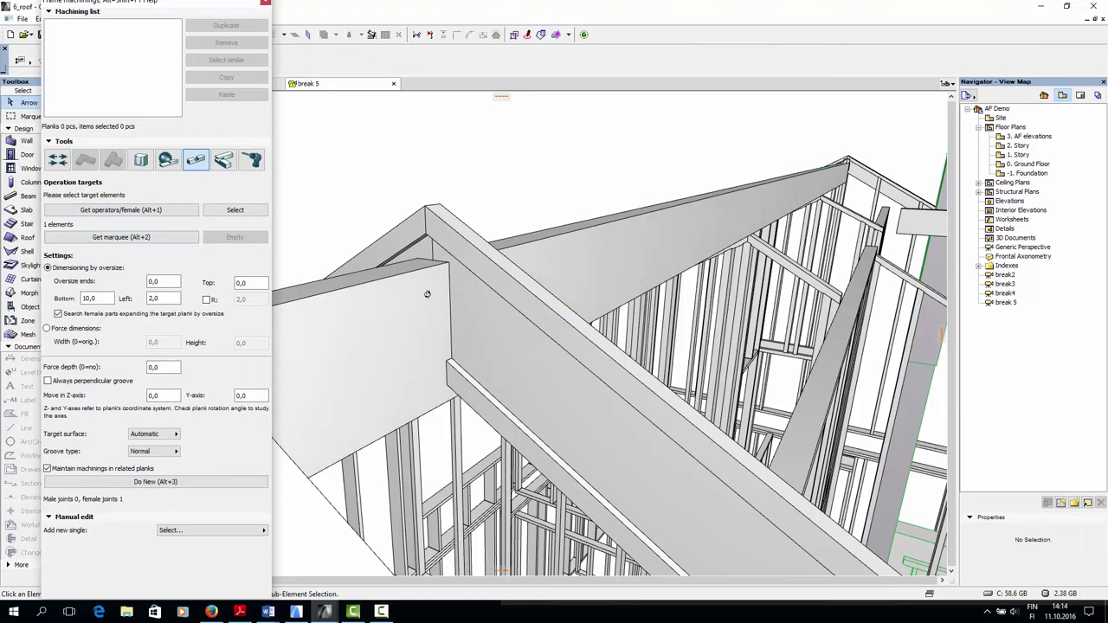
Inspect the clearance of the new groove around the ridge beam from close up
middle_click_drag(470, 294, 426, 275, "shift")
scroll(427, 276, "up", 6)
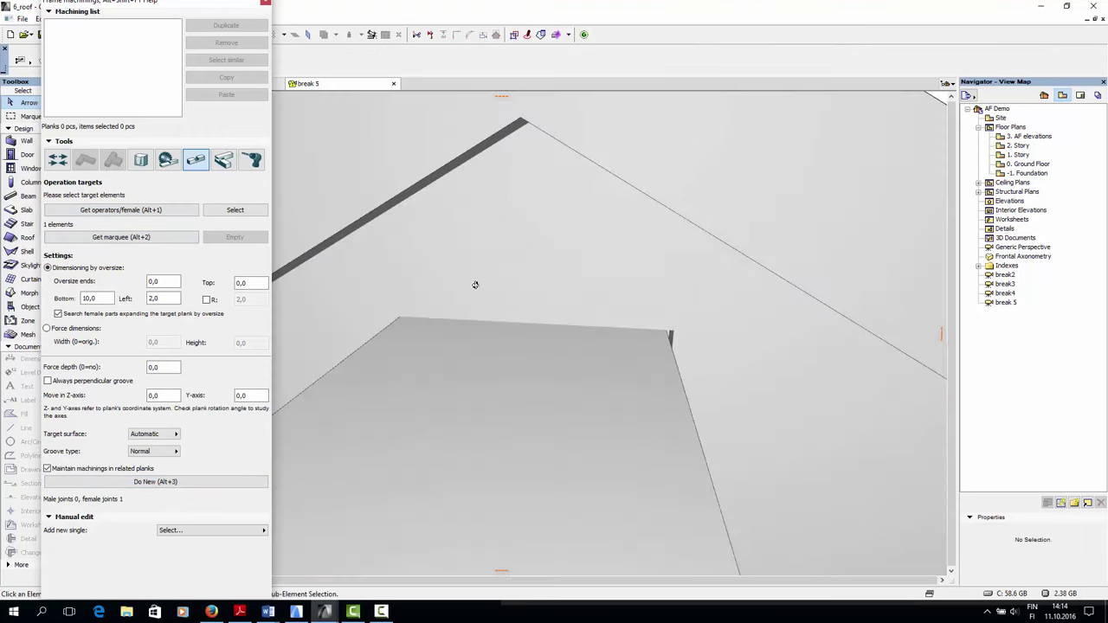
middle_click_drag(652, 335, 641, 296, "shift")
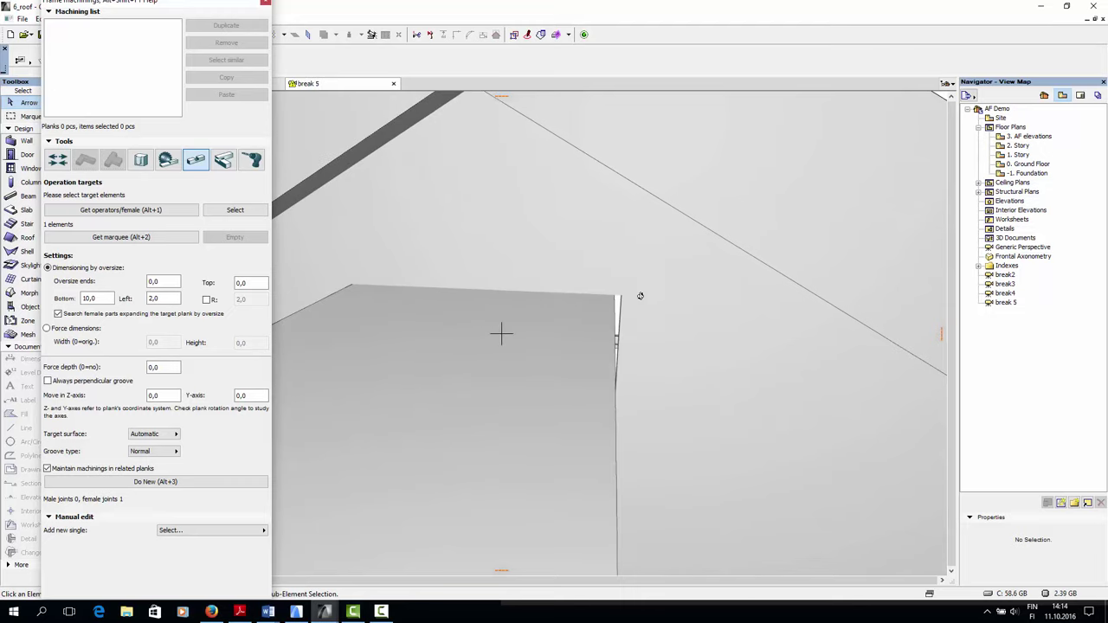
scroll(581, 307, "down", 5)
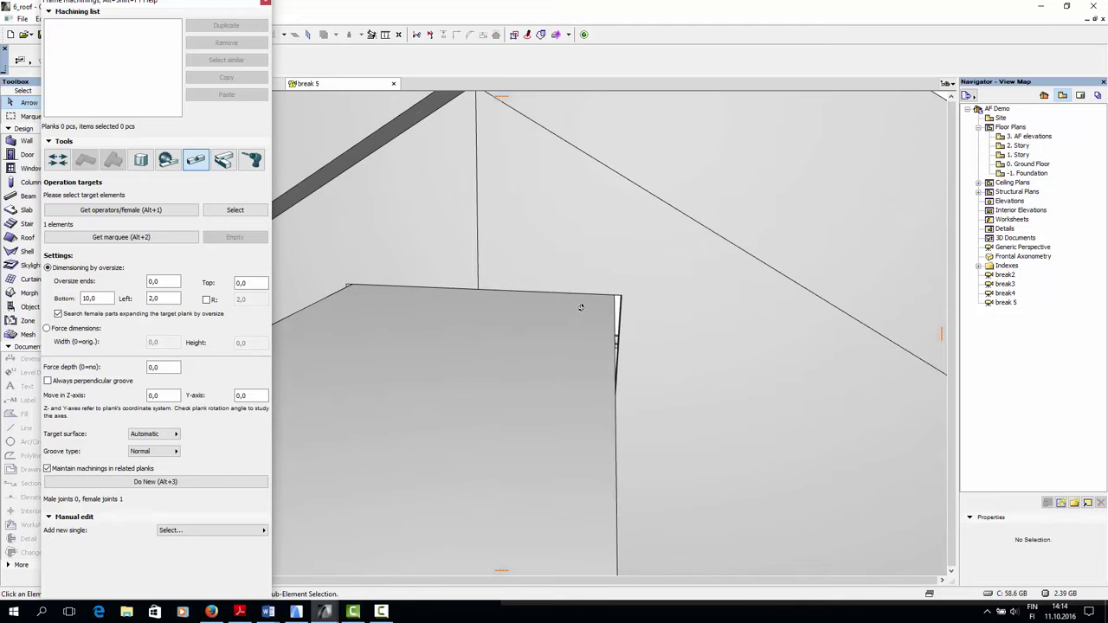
middle_click_drag(579, 322, 520, 361, "shift")
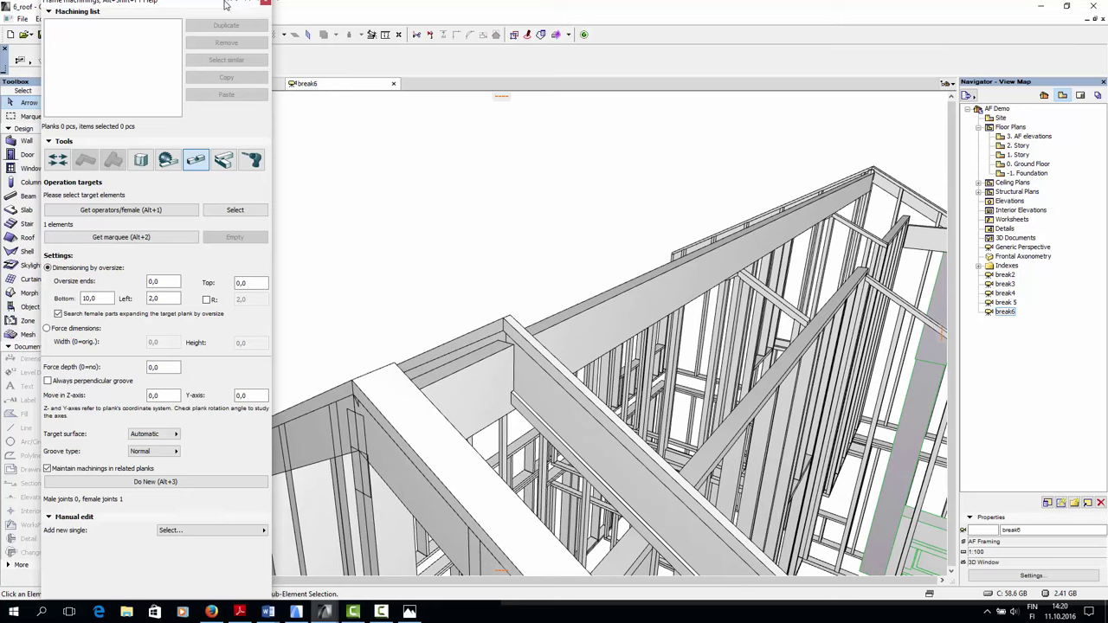
Remove the front groove from the rafter's machining list and undo the removal
left_click_drag(225, 4, 255, 23)
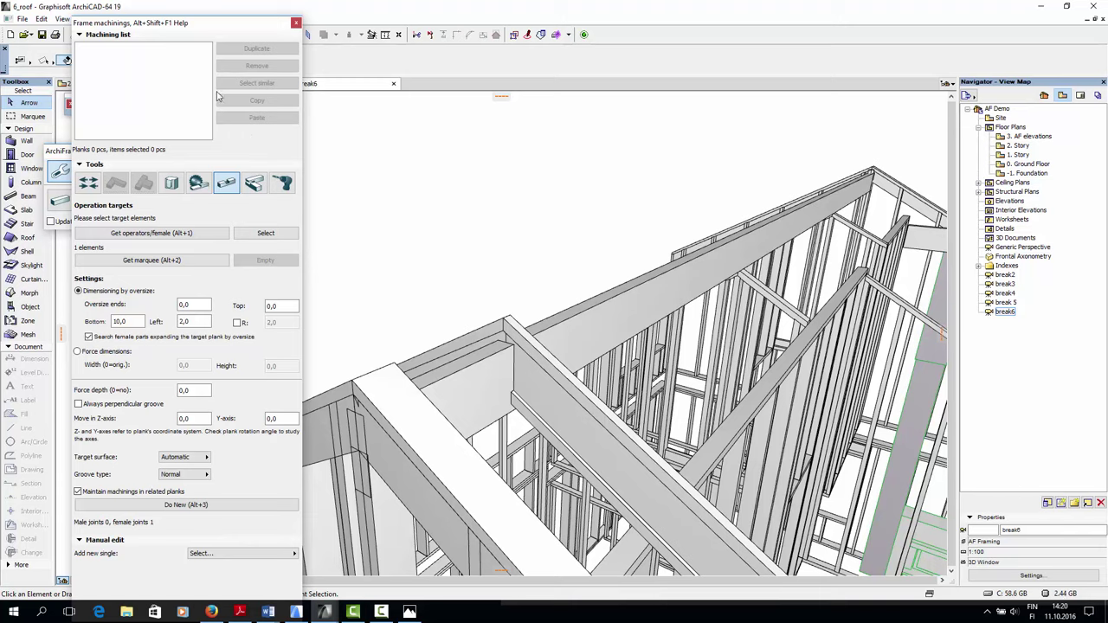
left_click(527, 350)
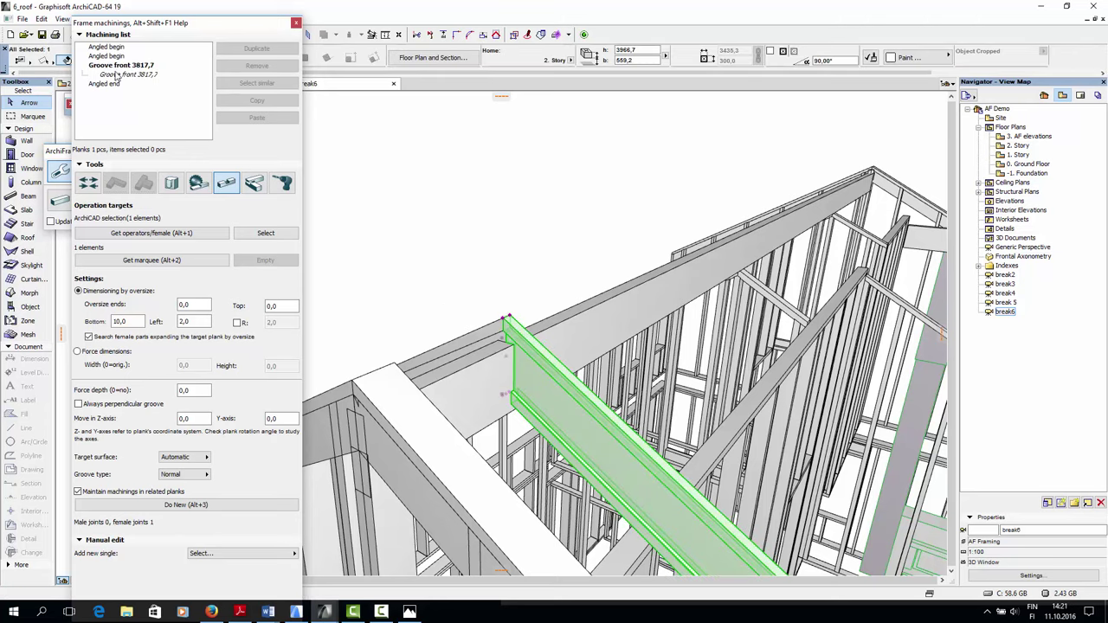
left_click(118, 67)
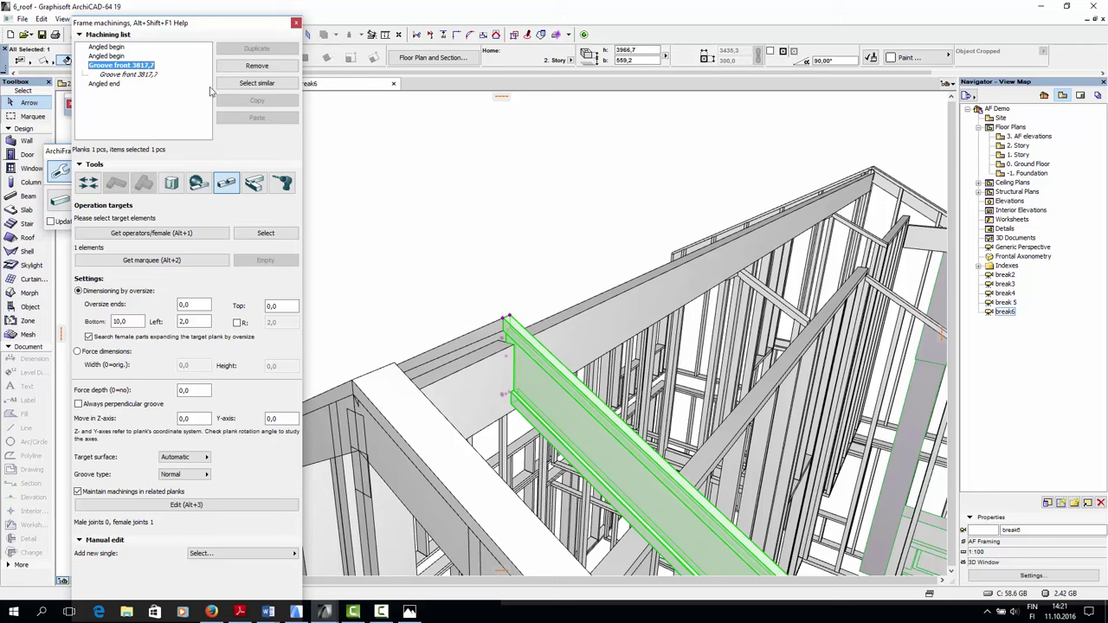
left_click(264, 69)
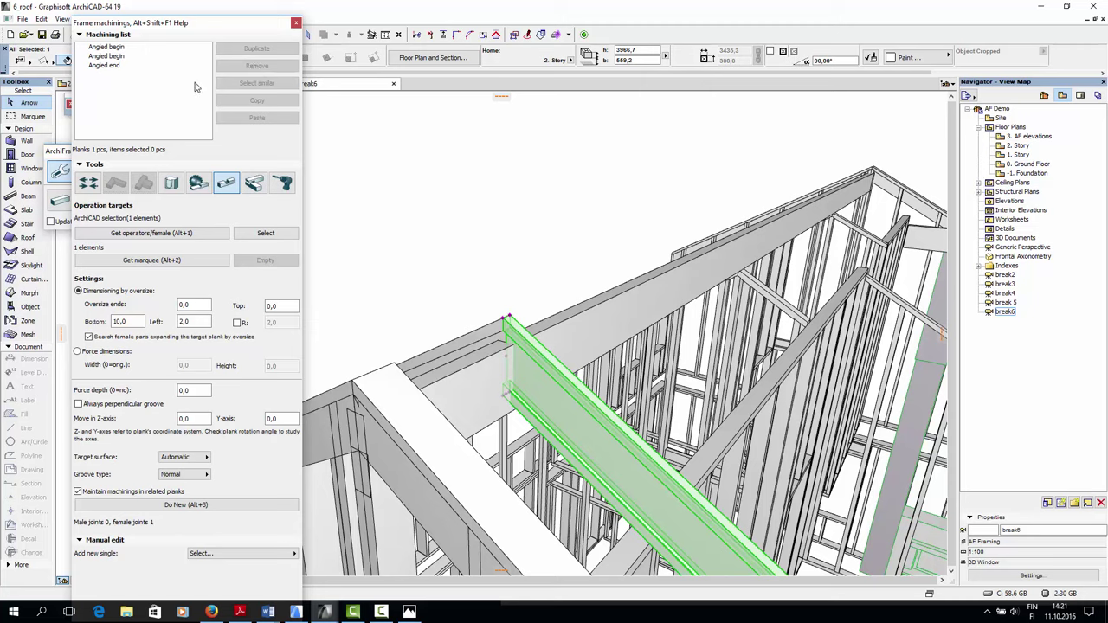
key("ctrl+z")
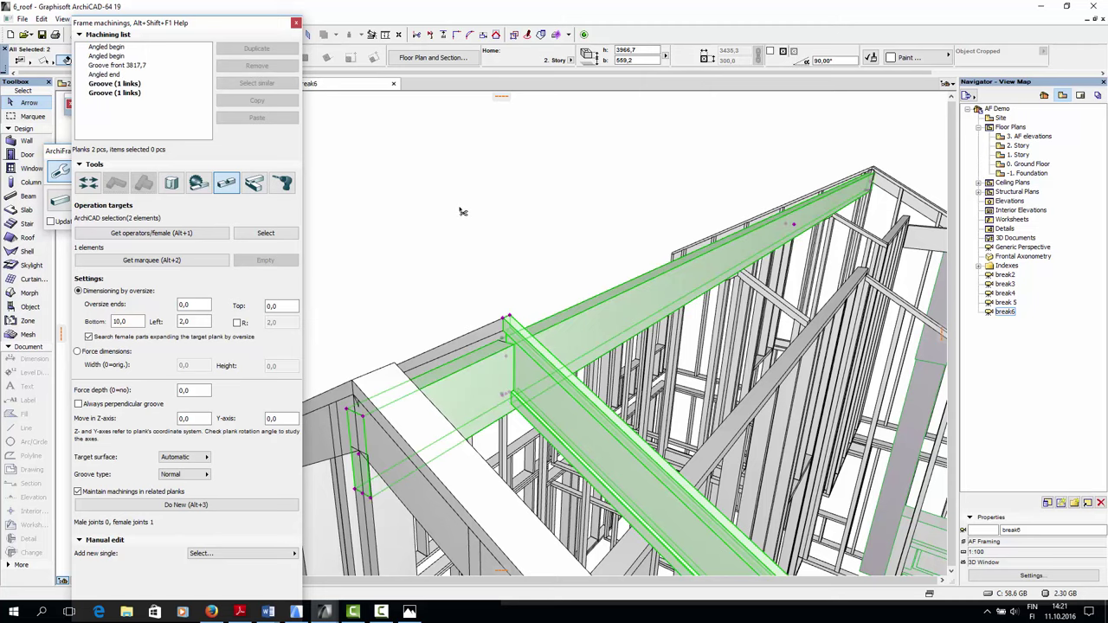
left_click(458, 205)
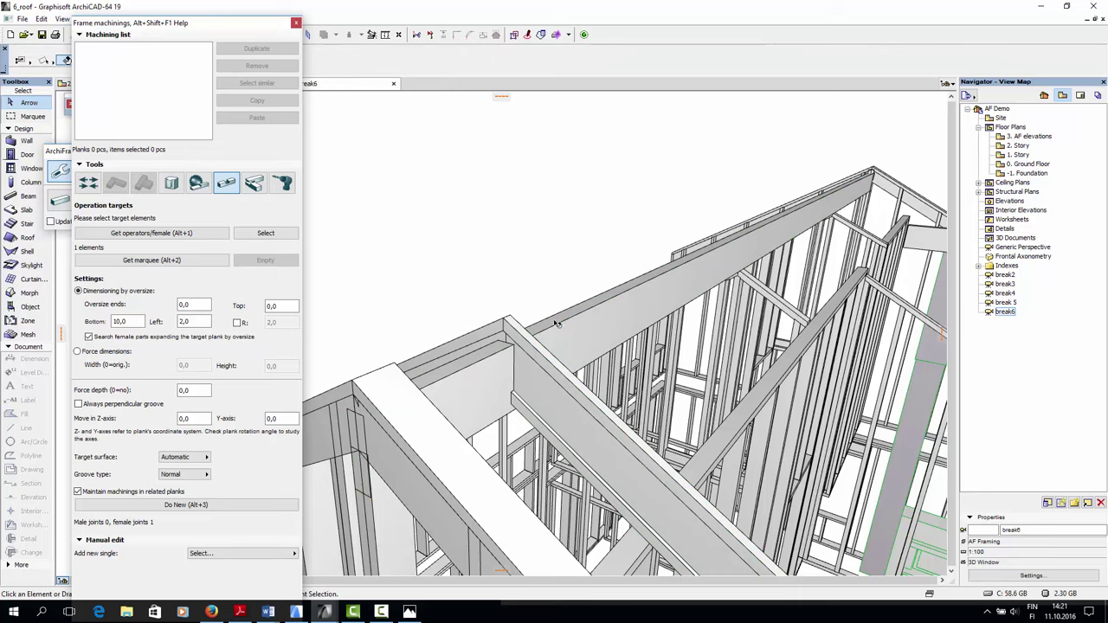
Examine the grooved rafter within the whole roof frame
middle_click_drag(556, 324, 519, 268, "shift")
left_click(513, 292)
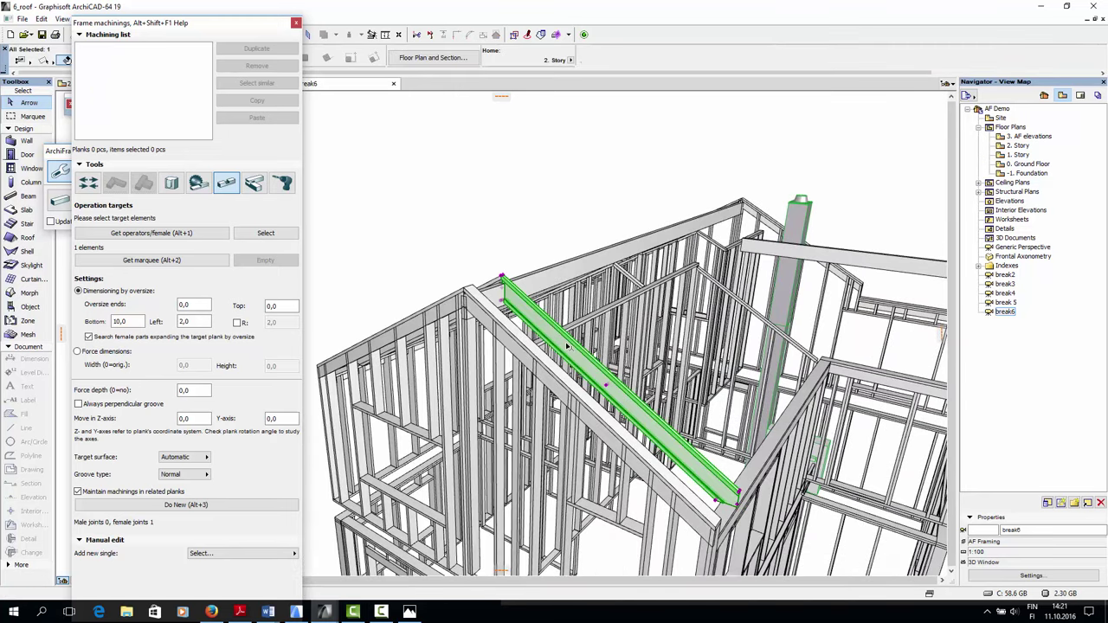
left_click(466, 250)
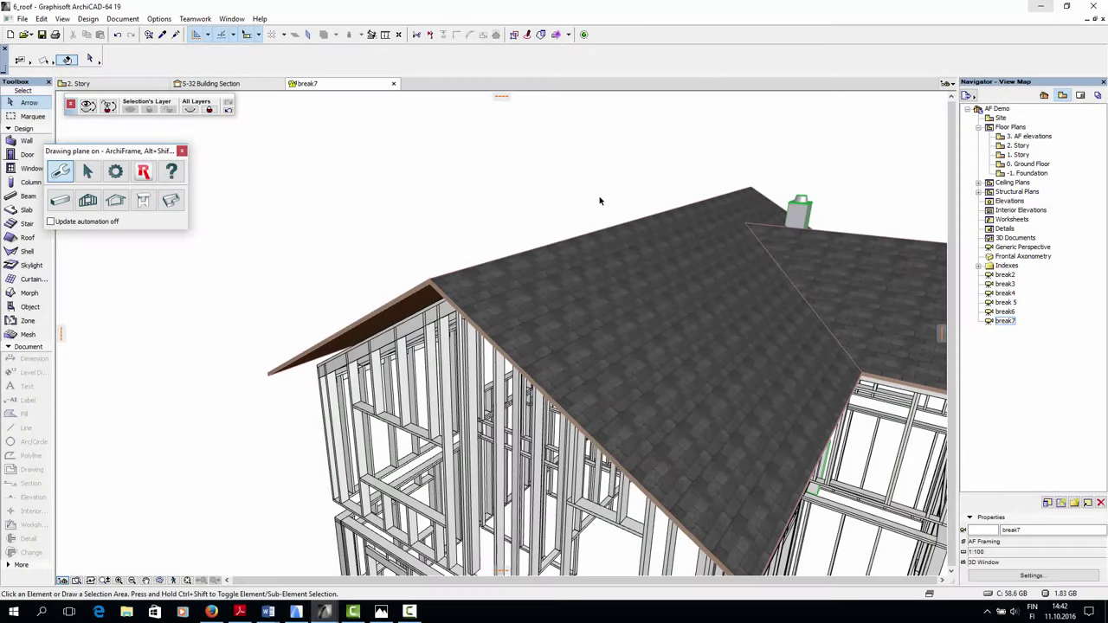
Start adding a 42x148 plank and pick the underside of the roof slope as its drawing plane
left_click(60, 200)
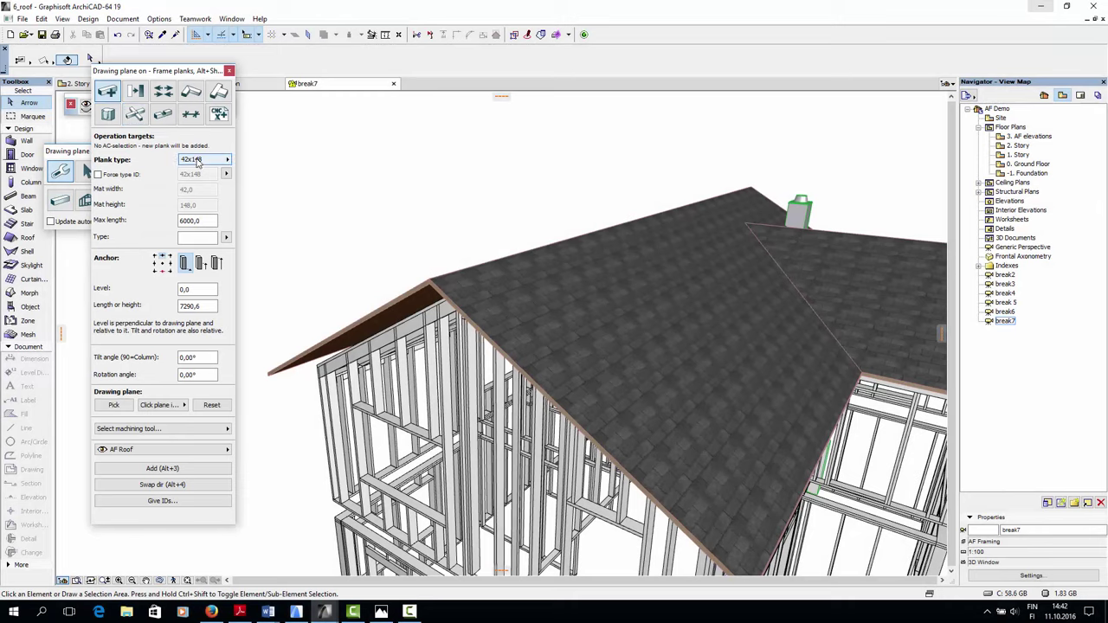
left_click(197, 162)
left_click(197, 161)
middle_click_drag(298, 383, 272, 345, "shift")
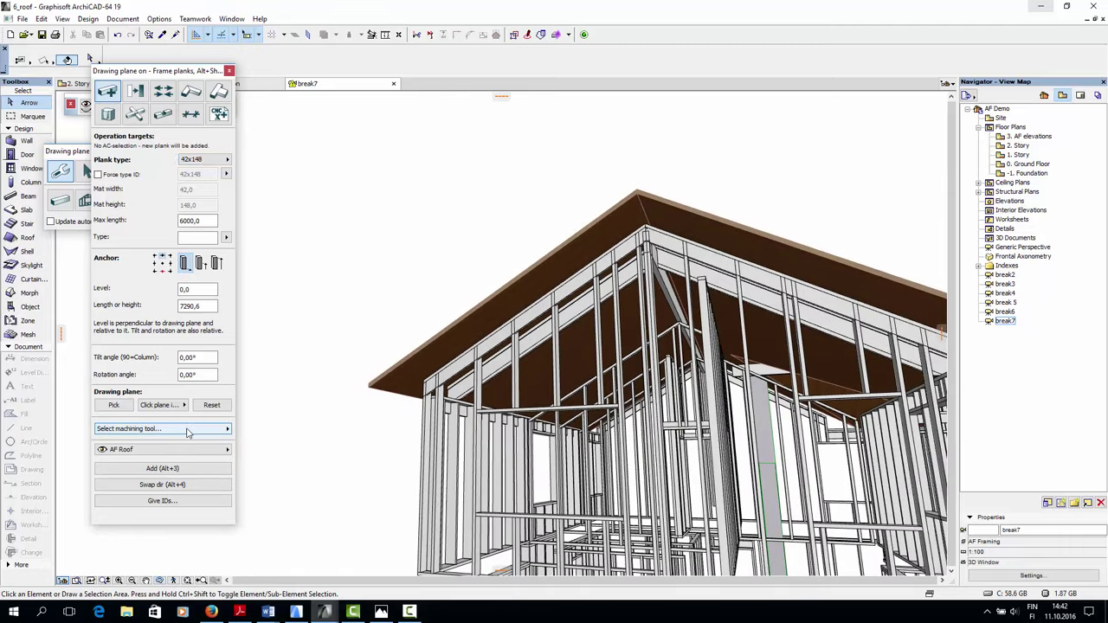
left_click(176, 408)
left_click(177, 408)
left_click(121, 408)
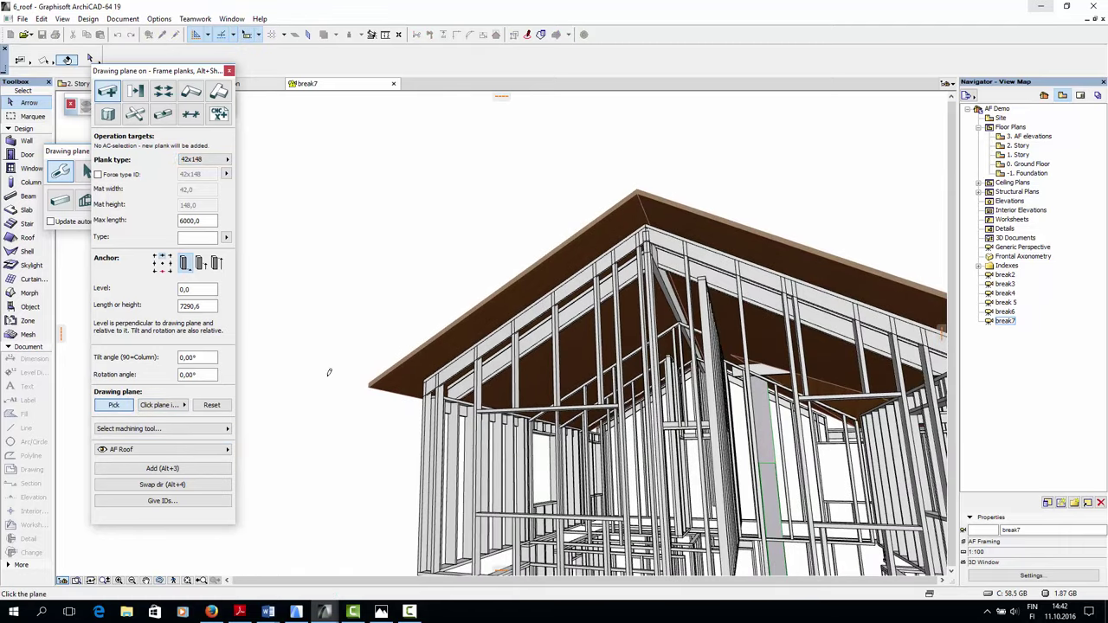
left_click(753, 251)
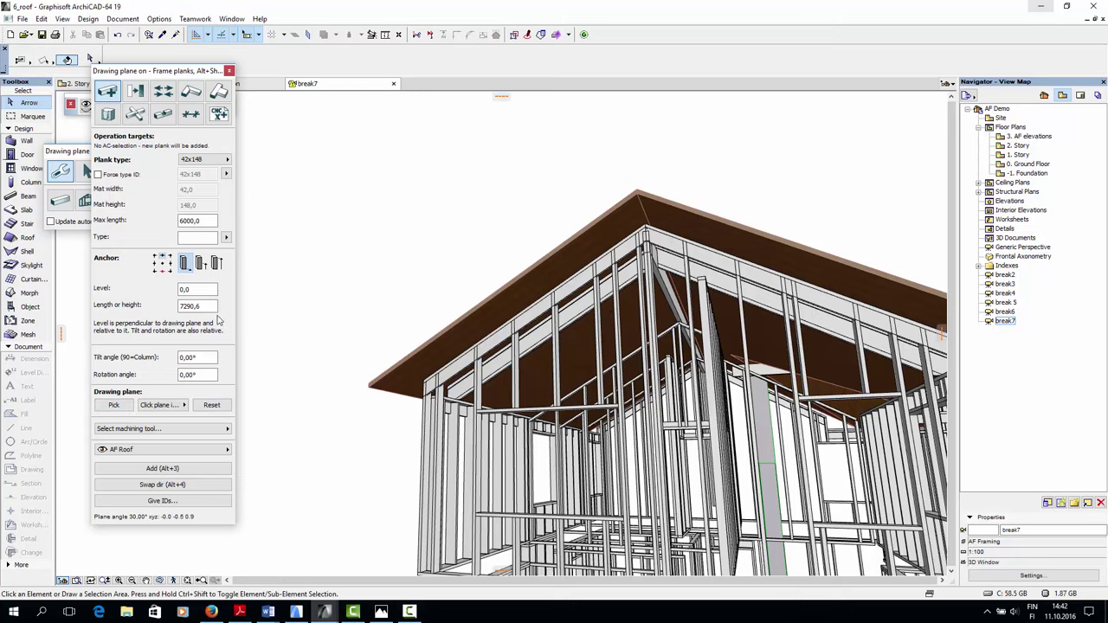
Set the new plank's height anchor to its top, check that level, tilt and rotation are 0, and show the 2. Story plan
left_click(216, 261)
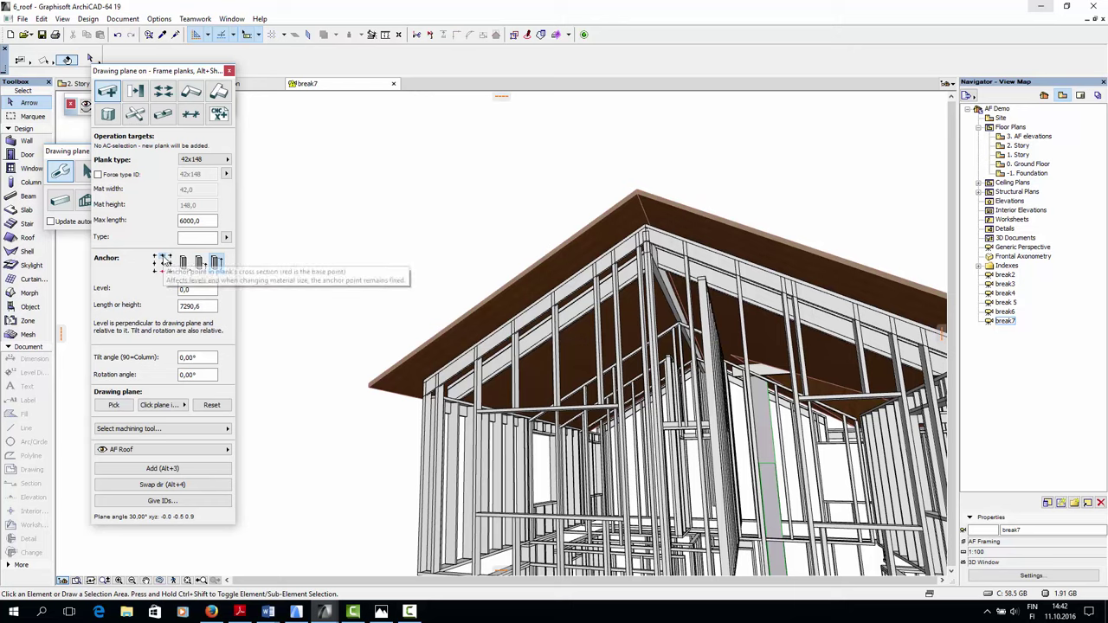
left_click(211, 293)
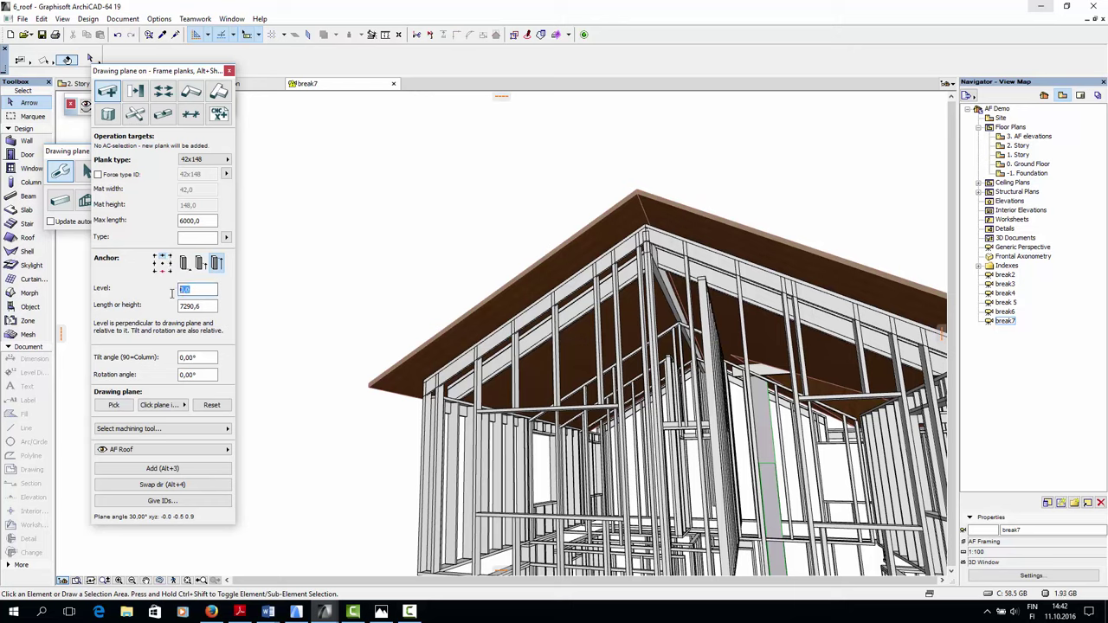
left_click(211, 355)
left_click(209, 374)
left_click(81, 84)
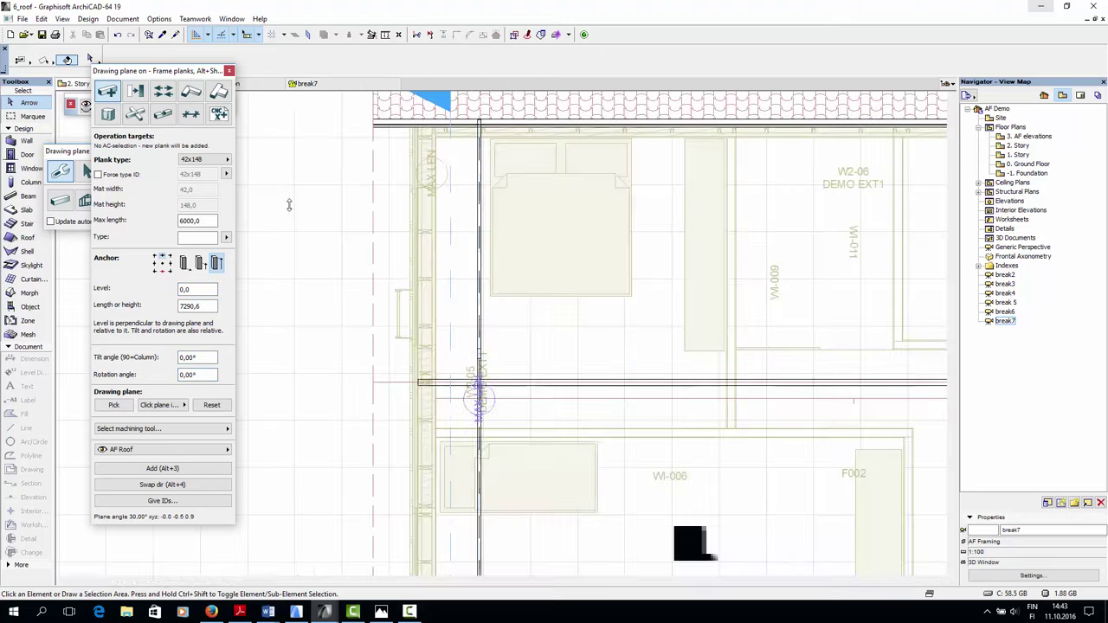
Add a 42x148 plank along the lower-slope rafter, from the rafter's eaves end to just beyond the ridge beam
scroll(532, 341, "down", 3)
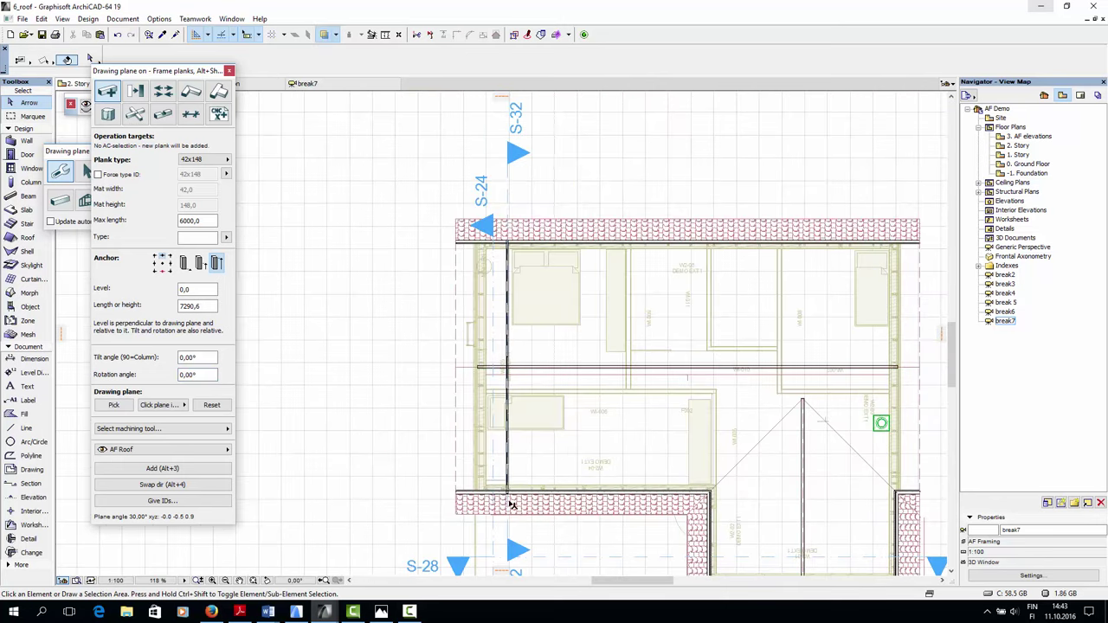
scroll(511, 505, "up", 5)
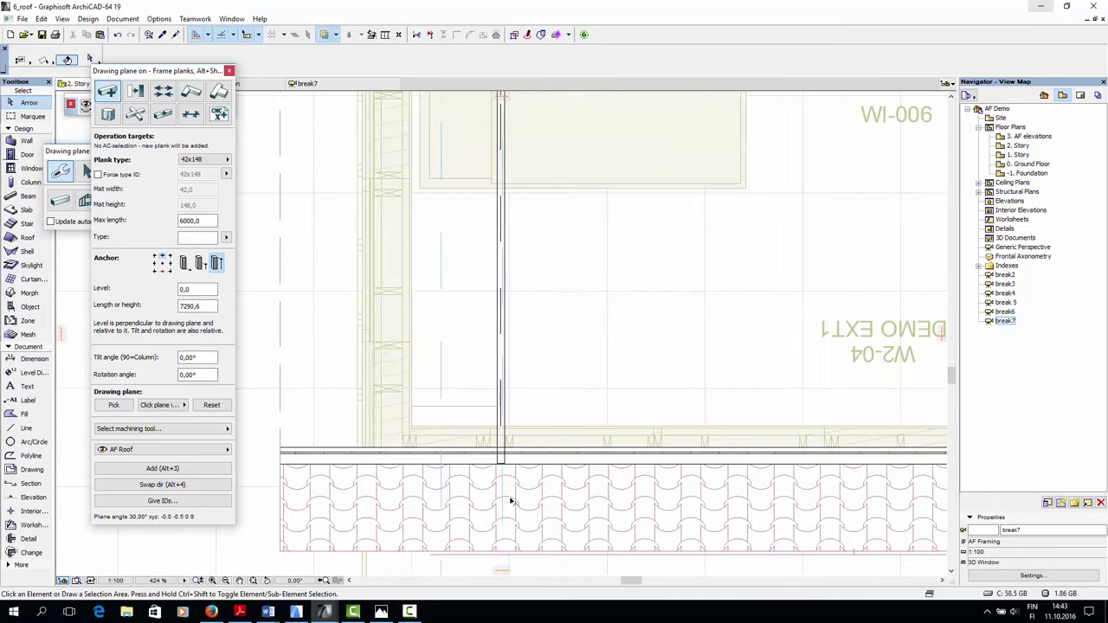
left_click(162, 468)
scroll(484, 456, "up", 3)
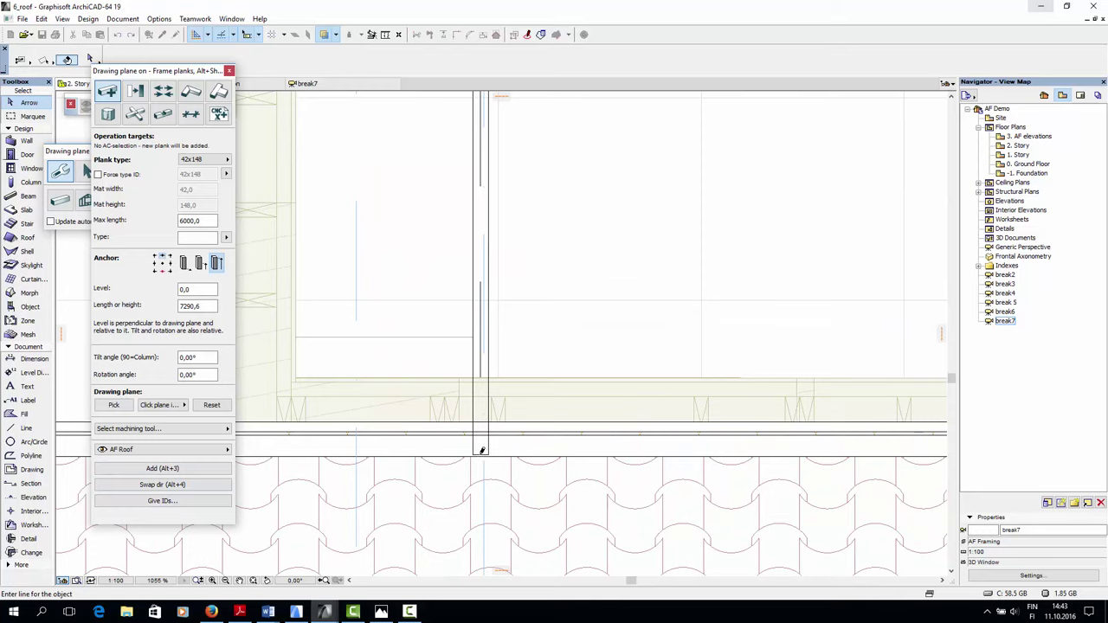
left_click(481, 454)
scroll(480, 333, "down", 5)
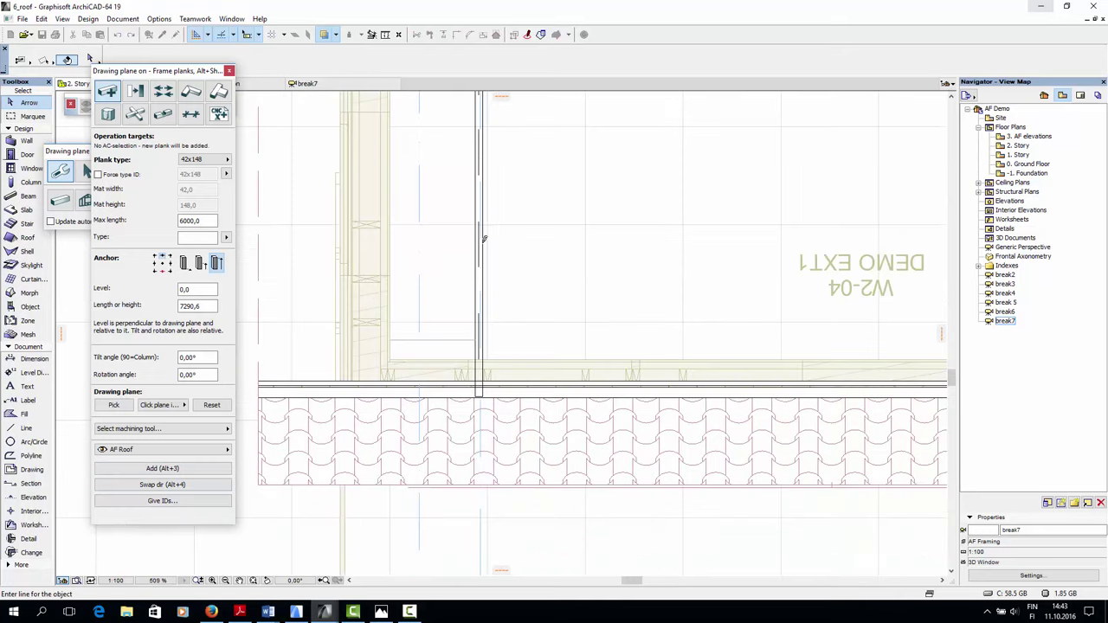
middle_click_drag(487, 177, 491, 469)
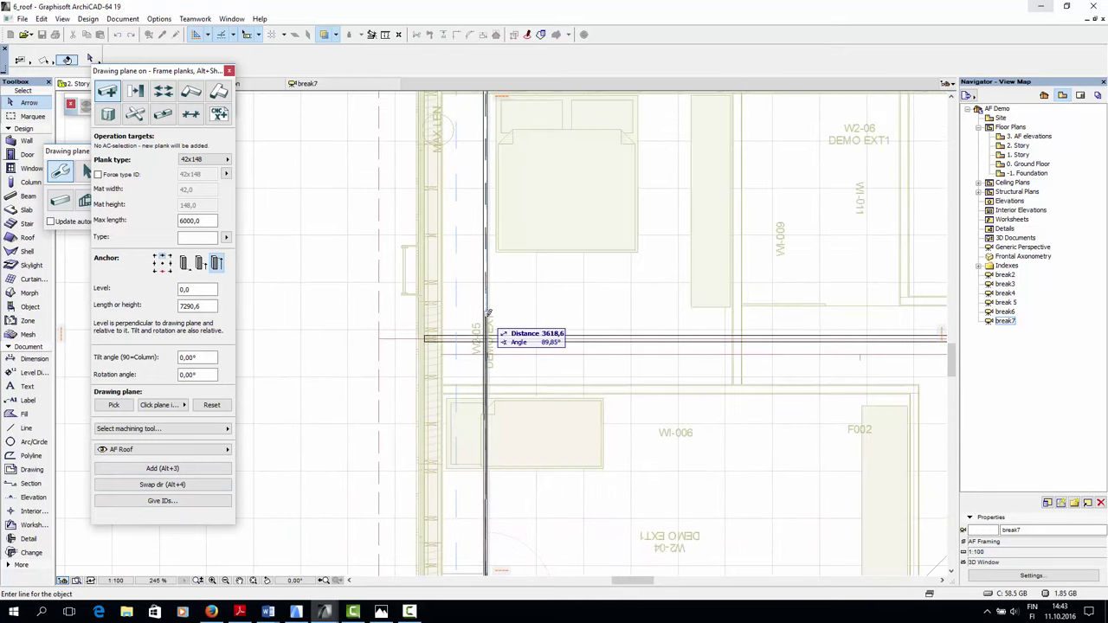
left_click(487, 310)
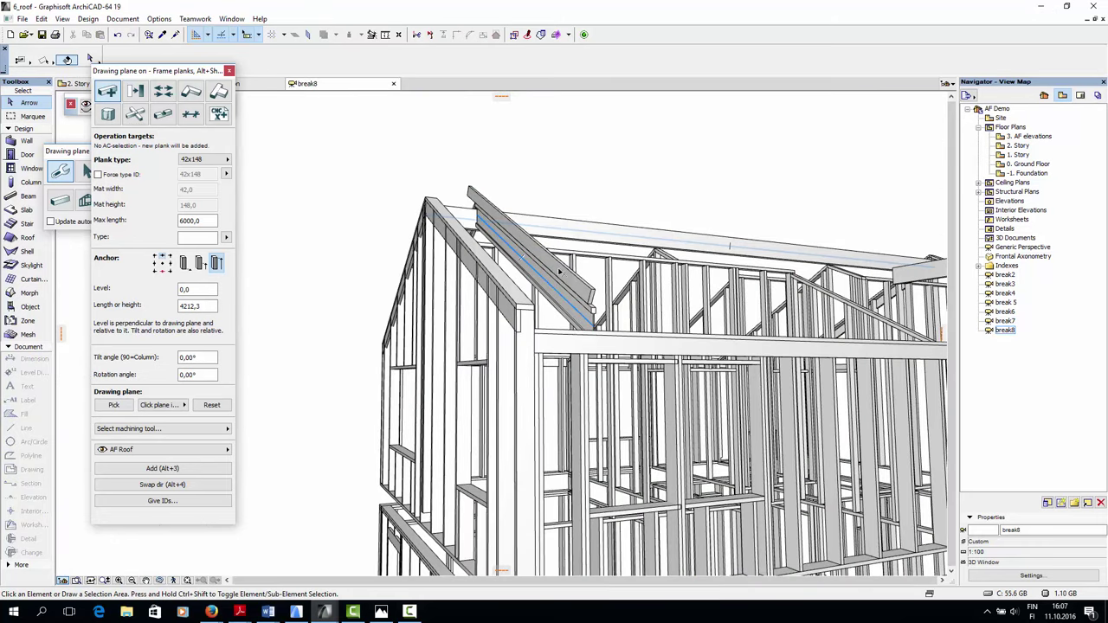
Apply the Rafter endings machining to the beginning of the new 42x148 plank, using the third ending shape
left_click(558, 272)
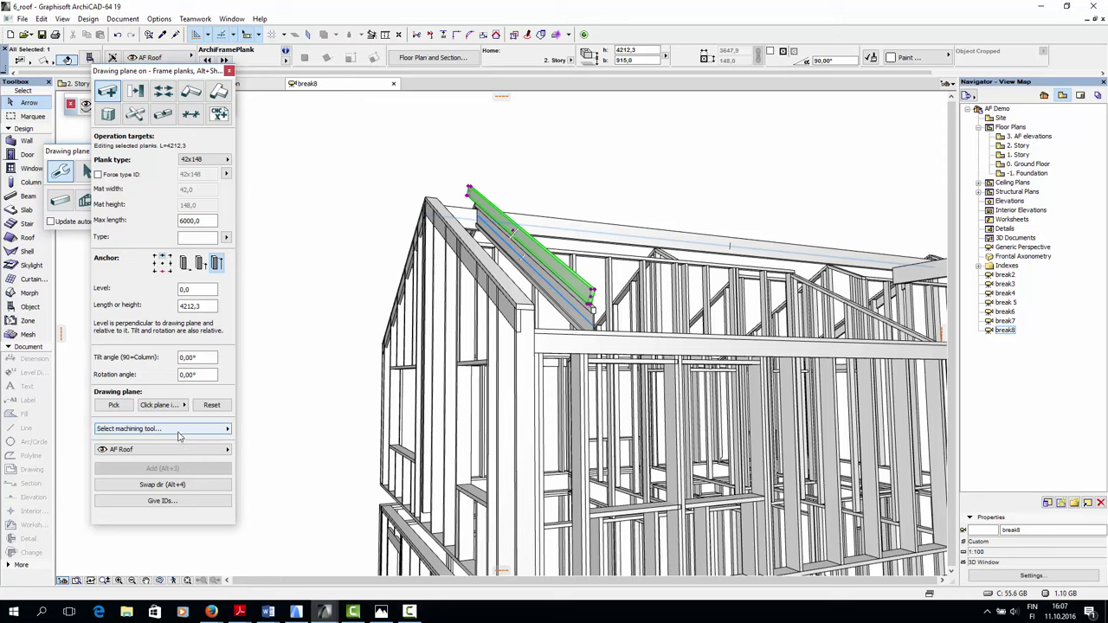
left_click(179, 436)
left_click(262, 431)
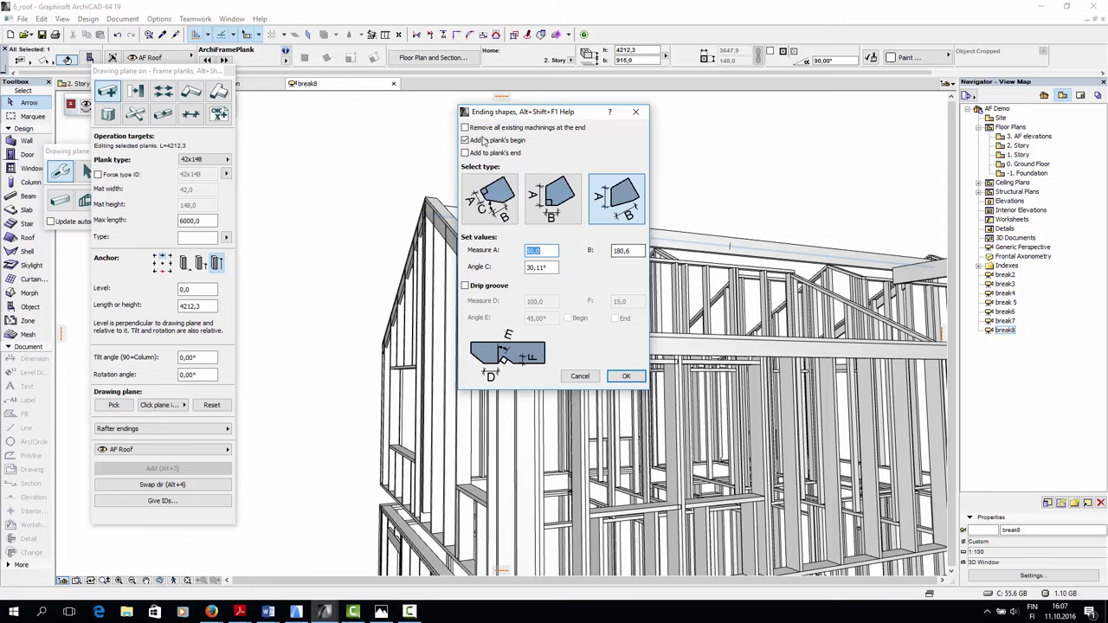
left_click(622, 376)
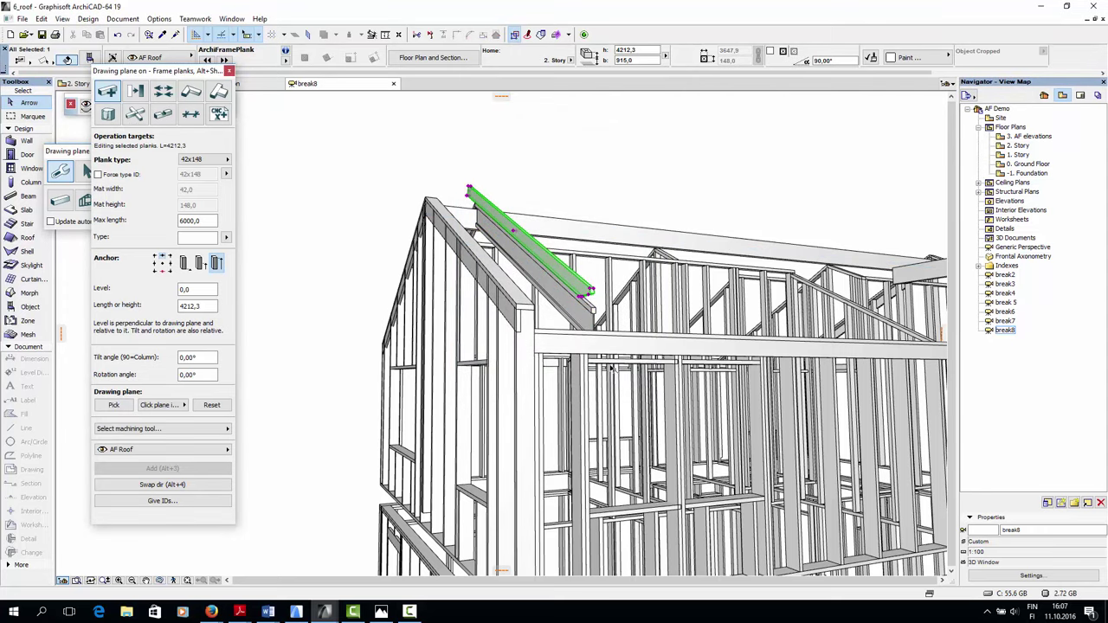
scroll(599, 293, "up", 5)
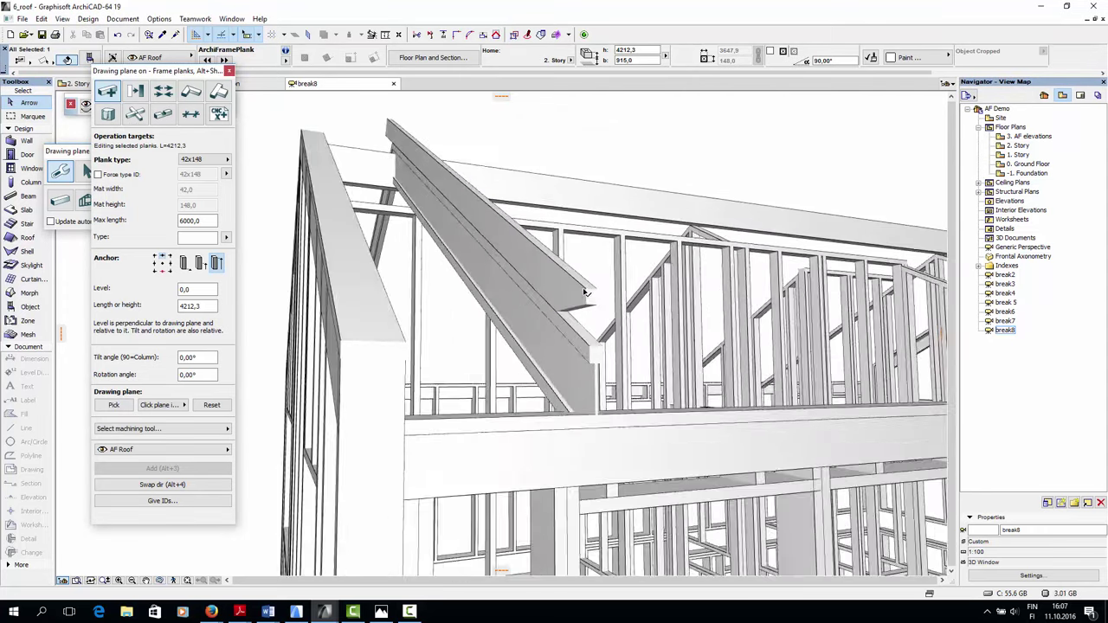
scroll(564, 323, "down", 5)
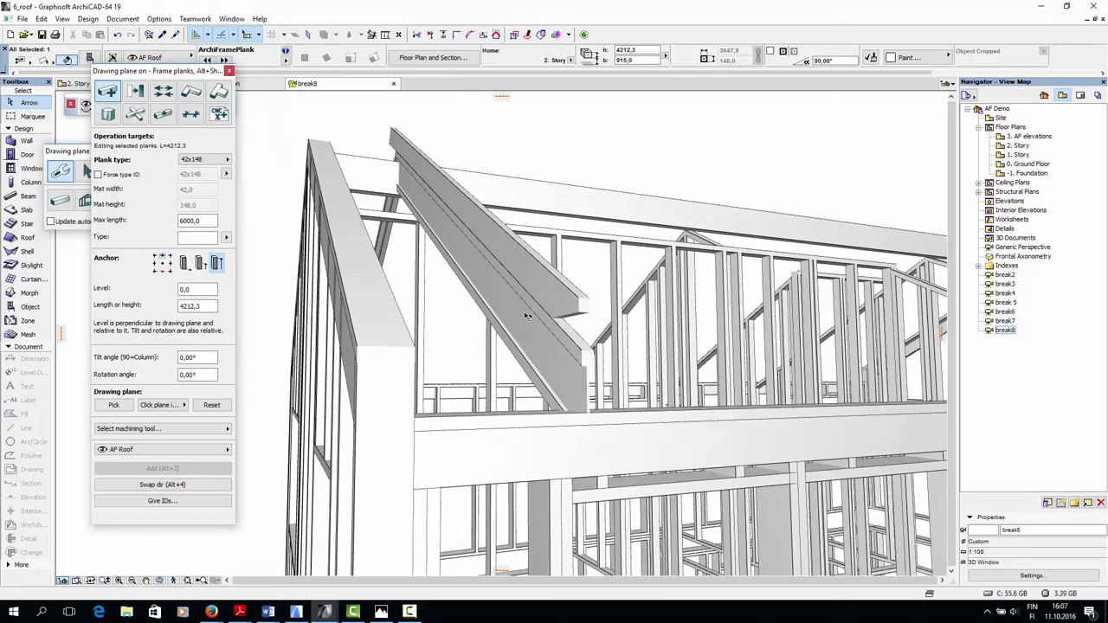
Select the shaped plank and show the Roof - top layer, viewing the plank's end from beneath the roof
left_click(510, 313)
key("ctrl+l")
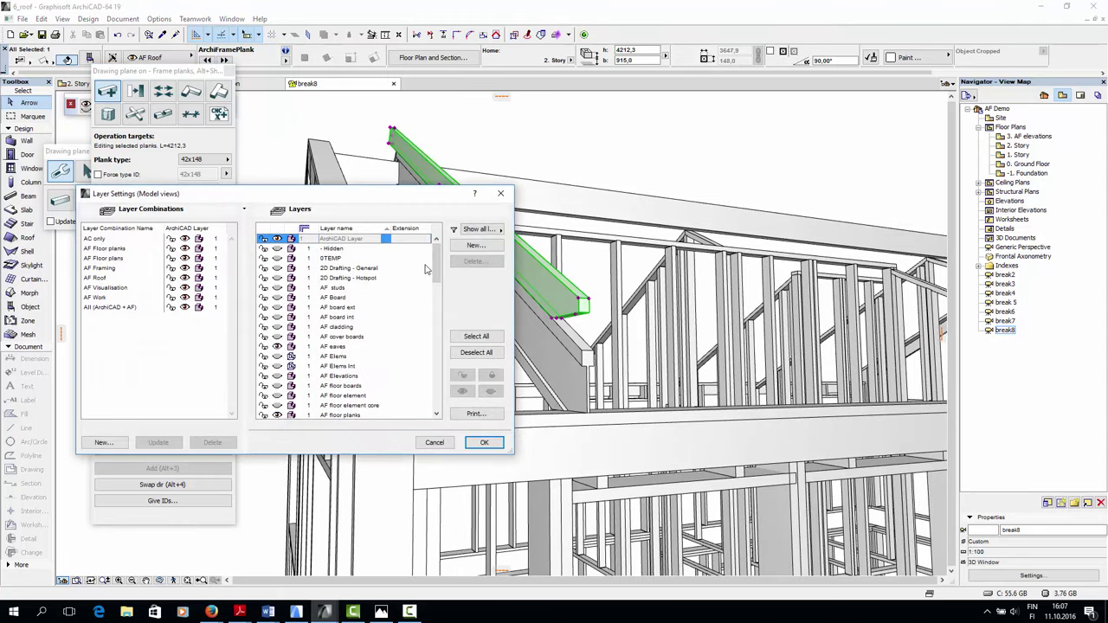
scroll(425, 269, "down", 10)
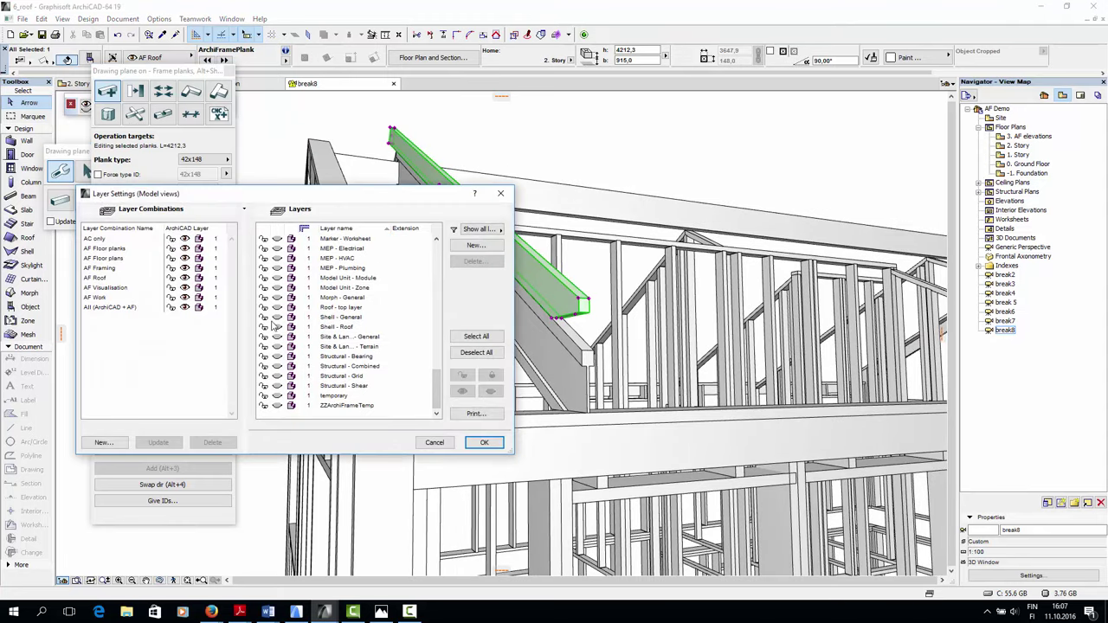
left_click(276, 308)
left_click(484, 442)
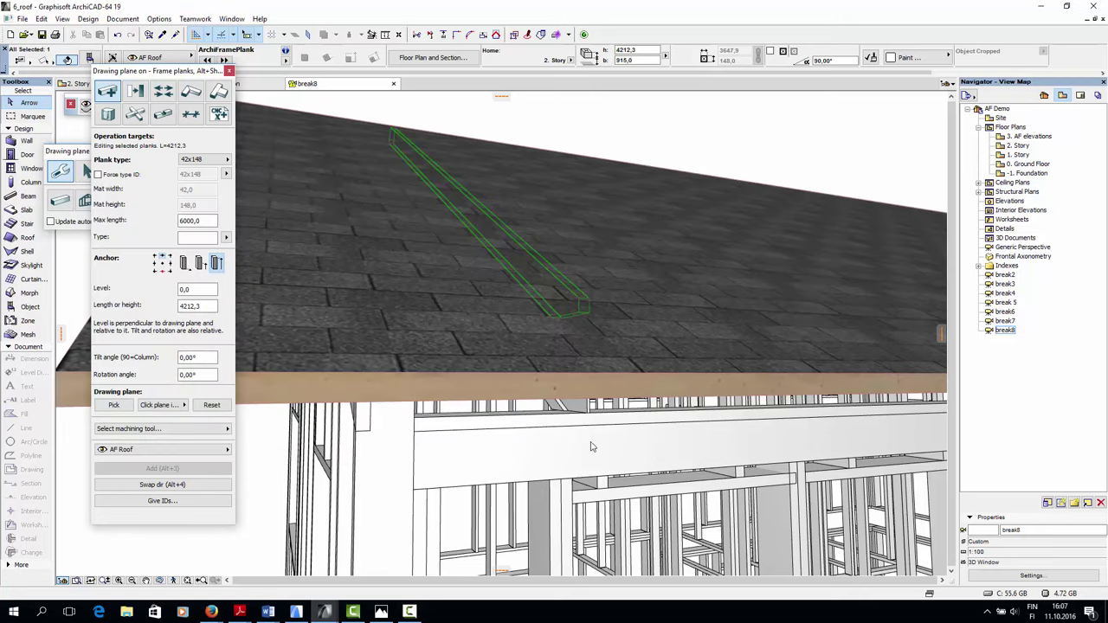
middle_click_drag(521, 442, 571, 388, "shift")
In the 2. Story plan, stretch the plank's lower end out to the eaves edge of the roof
left_click(77, 85)
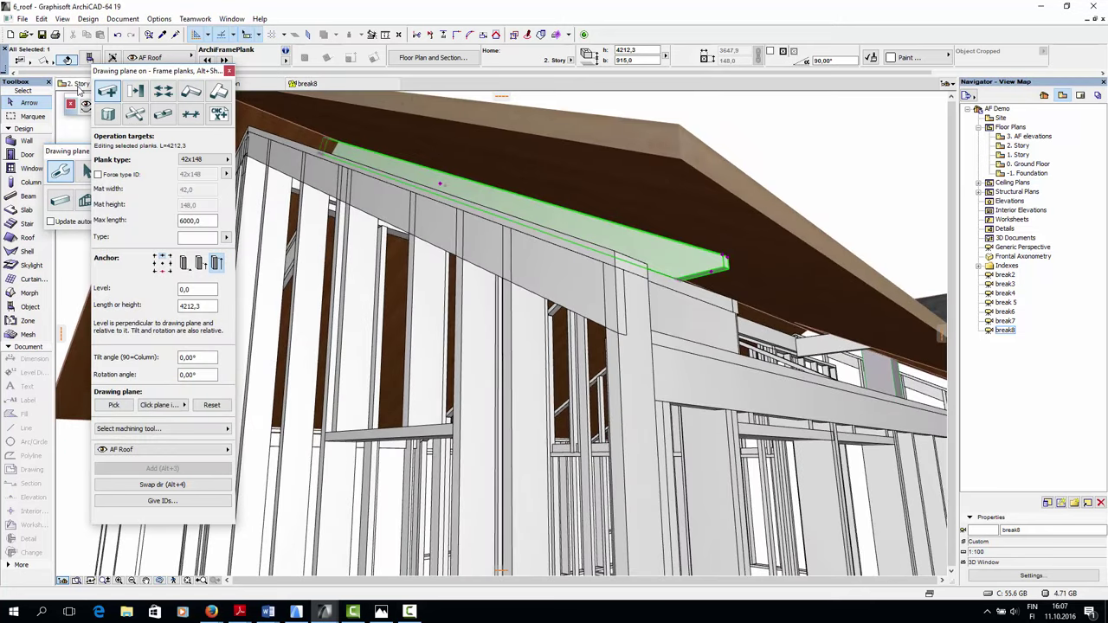
key("Escape")
scroll(540, 386, "down", 3)
middle_click_drag(522, 383, 505, 256)
scroll(496, 396, "up", 4)
scroll(488, 378, "up", 3)
left_click(486, 381)
left_click(485, 383)
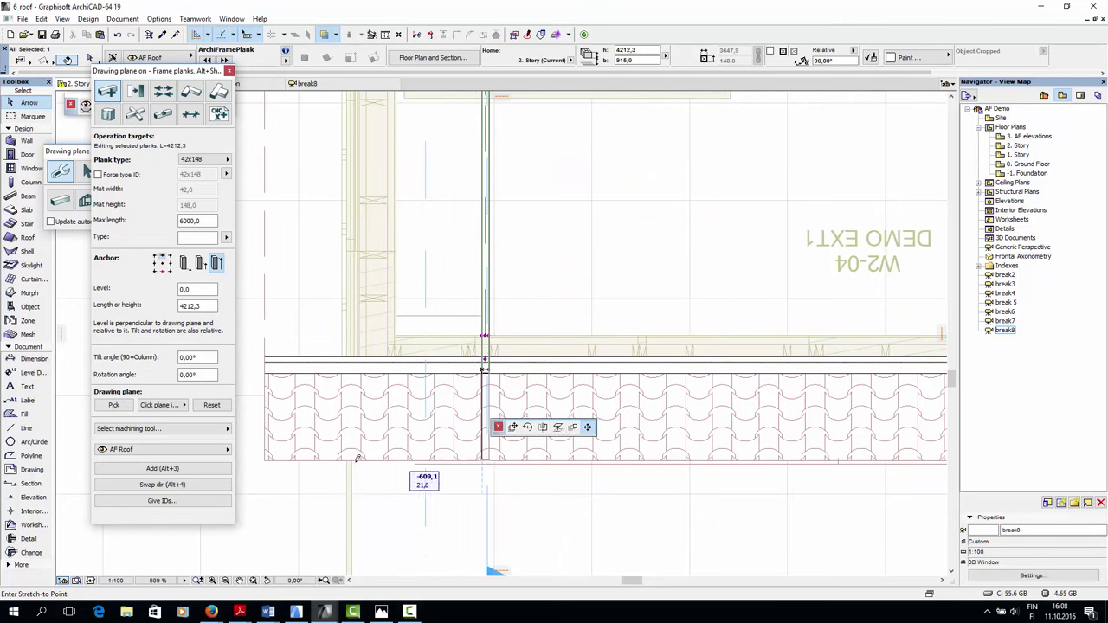
left_click(267, 459)
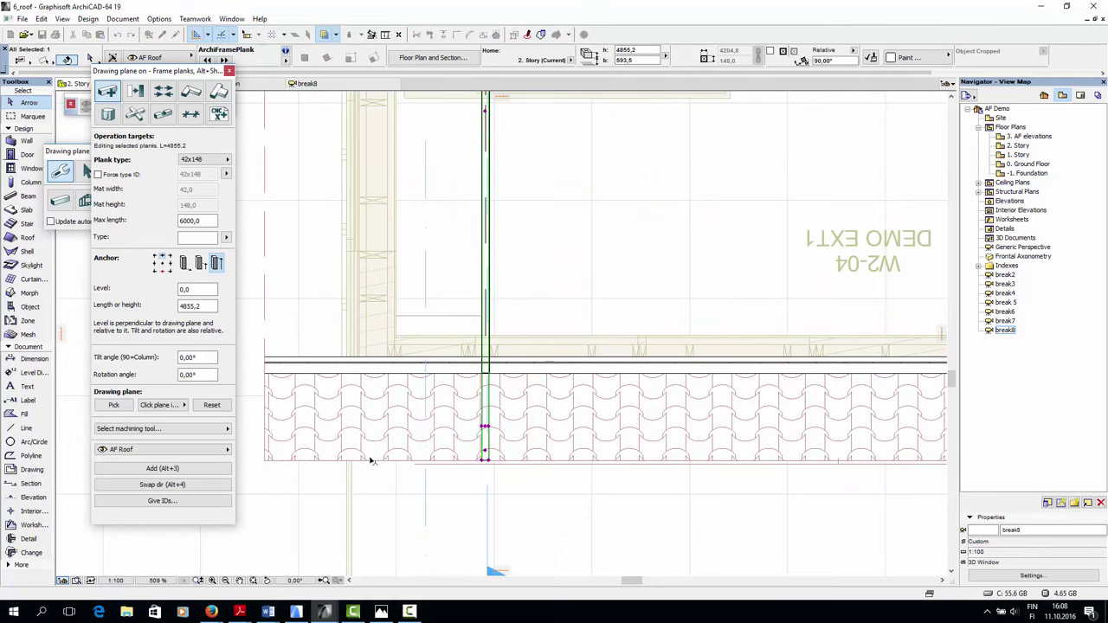
Mirror a copy of the extended plank about the roof's ridge line onto the opposite slope, then clear the selection
scroll(492, 364, "down", 4)
middle_click_drag(523, 265, 511, 418)
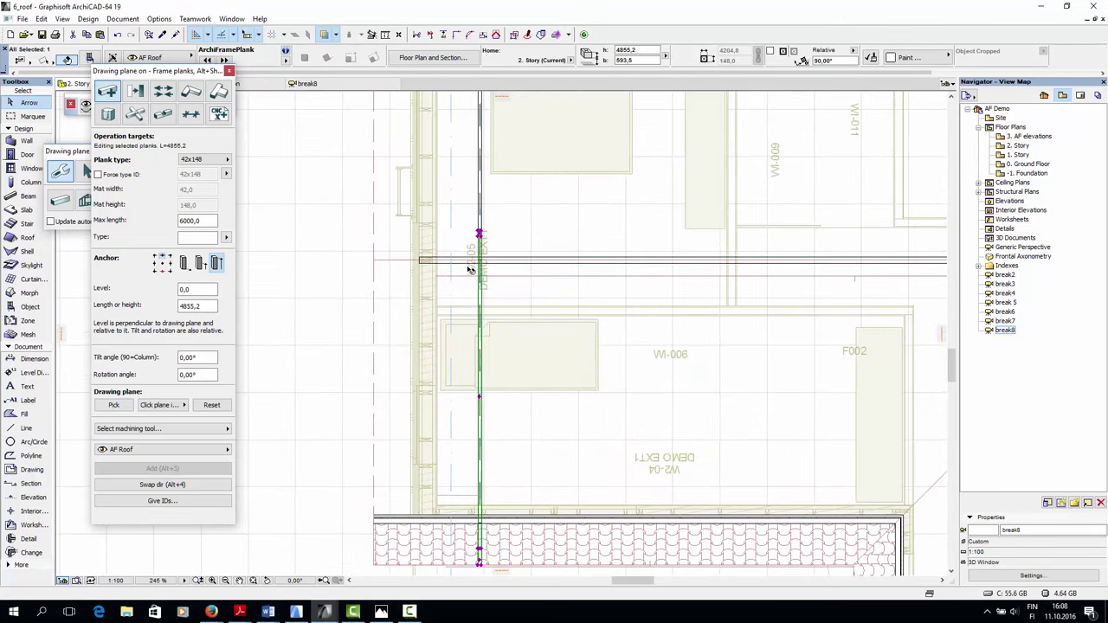
scroll(470, 269, "up", 1)
key("ctrl+shift+m")
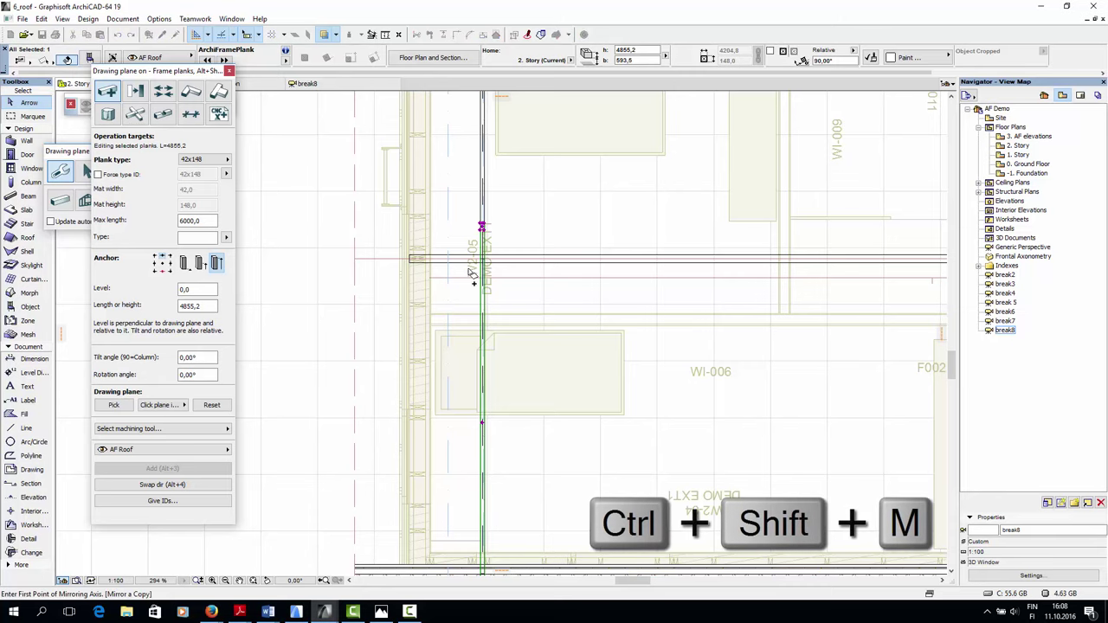
scroll(434, 273, "up", 3)
left_click(299, 252)
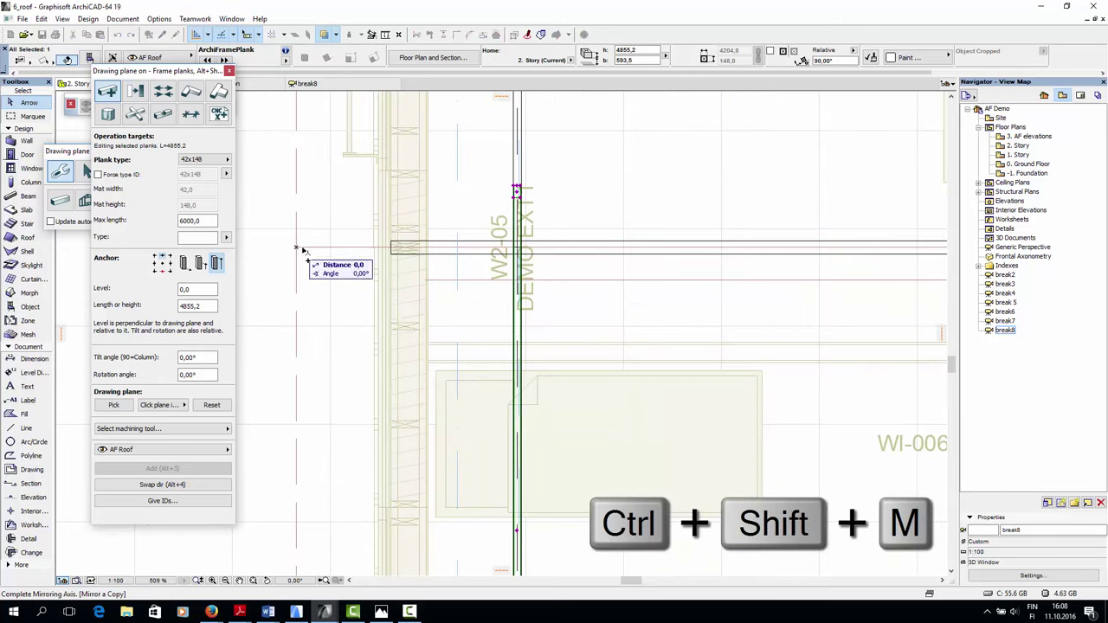
left_click(578, 250)
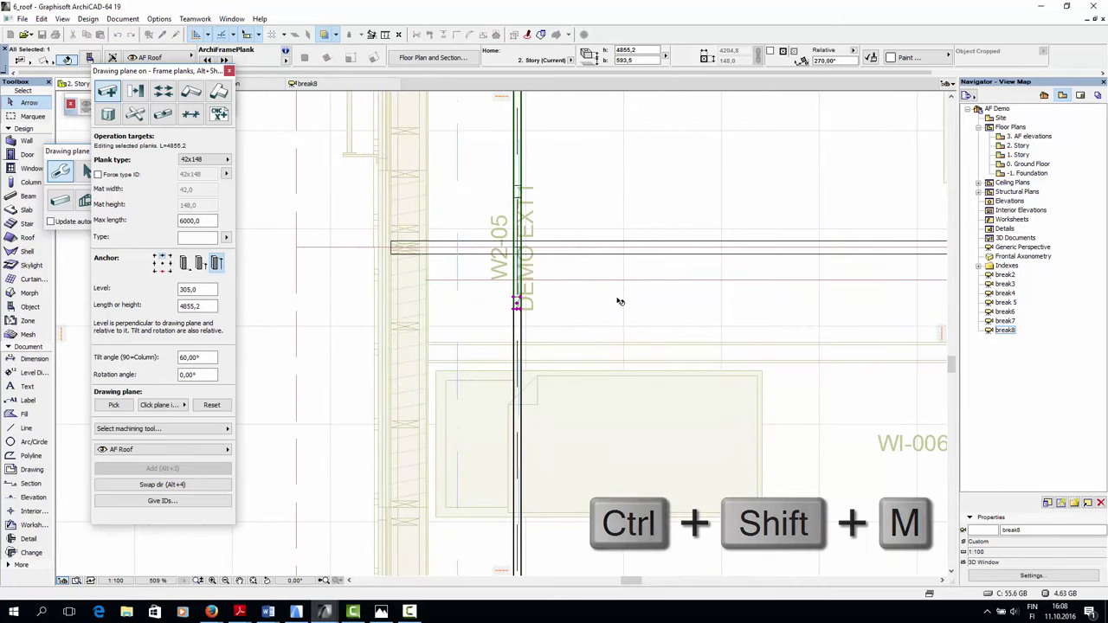
scroll(616, 299, "down", 6)
scroll(545, 349, "down", 1)
middle_click_drag(545, 349, 542, 332)
left_click(389, 359)
Return to the break8 3D view and examine how both planks sit under the roof at the eaves and ridge
left_click(330, 90)
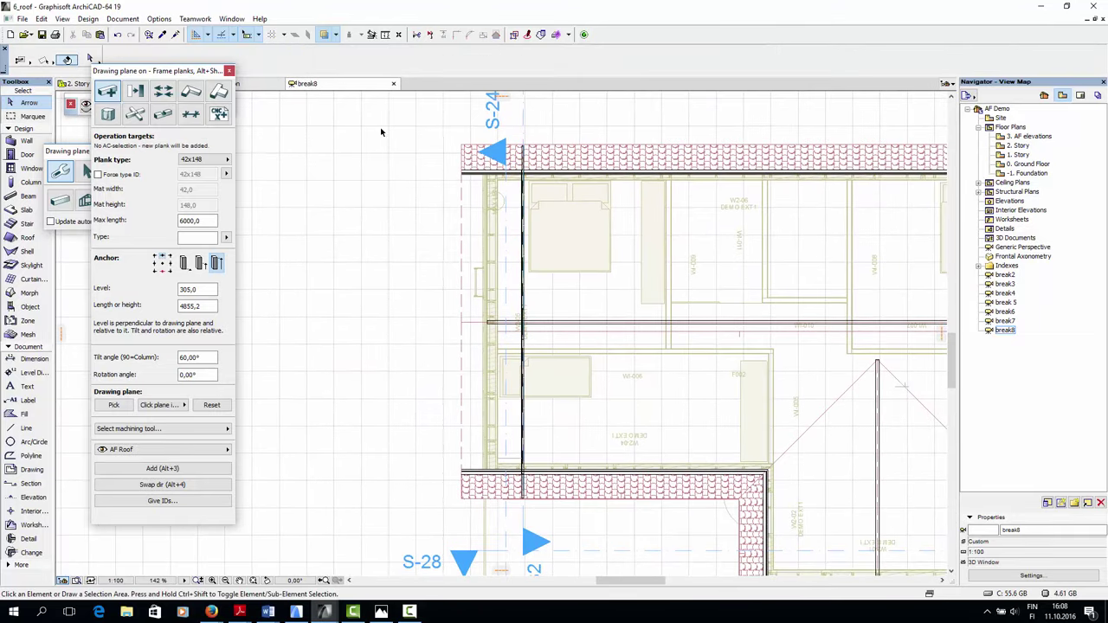
left_click(617, 172)
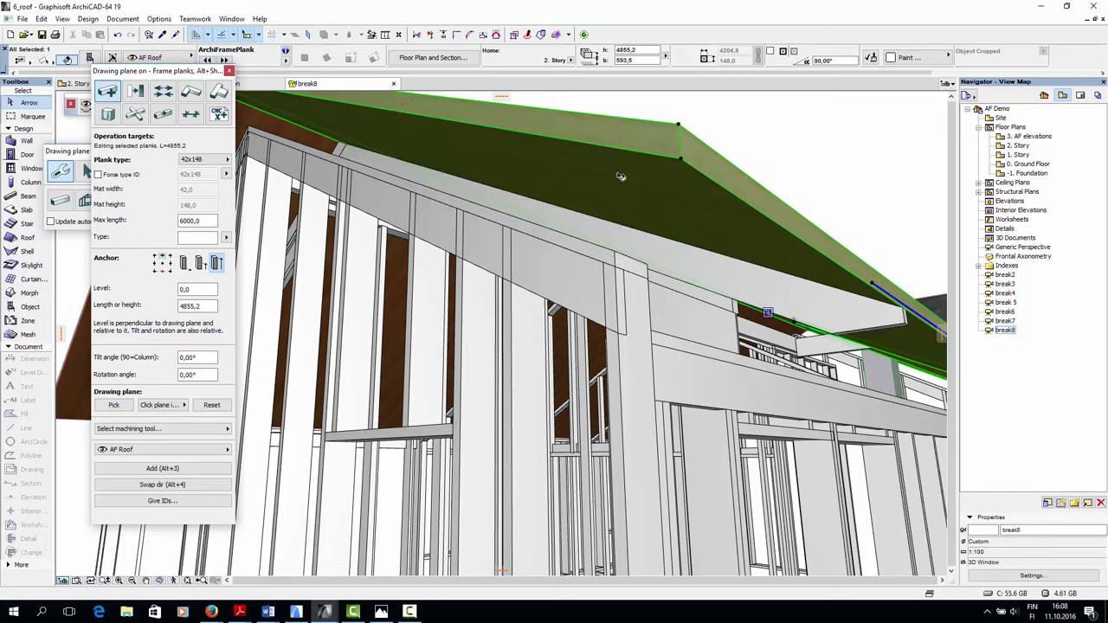
left_click(793, 175)
scroll(762, 166, "down", 3)
scroll(752, 176, "down", 1)
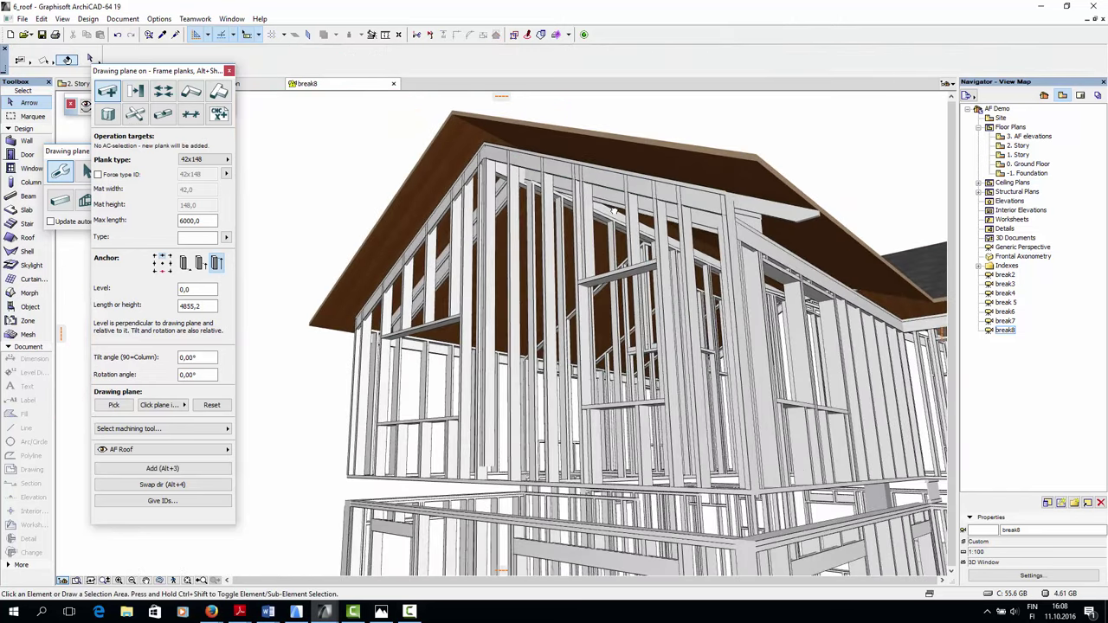
middle_click_drag(752, 176, 908, 225)
scroll(467, 385, "up", 3)
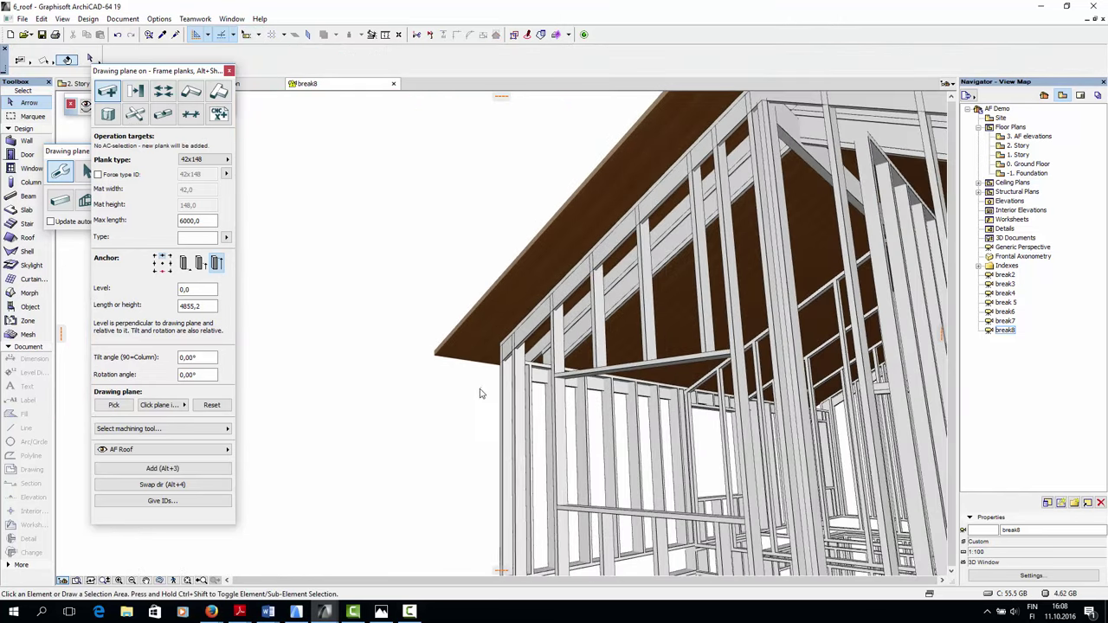
middle_click_drag(480, 393, 474, 216, "shift")
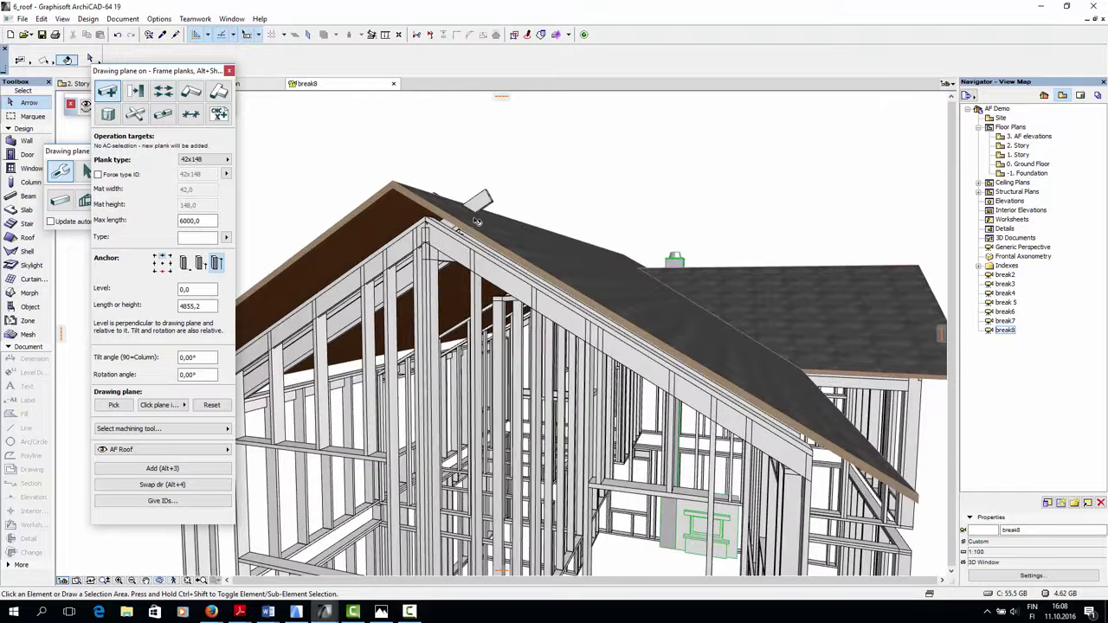
Select the roof and hide its layer to expose the planks crossing at the ridge
left_click(474, 216)
left_click(76, 113)
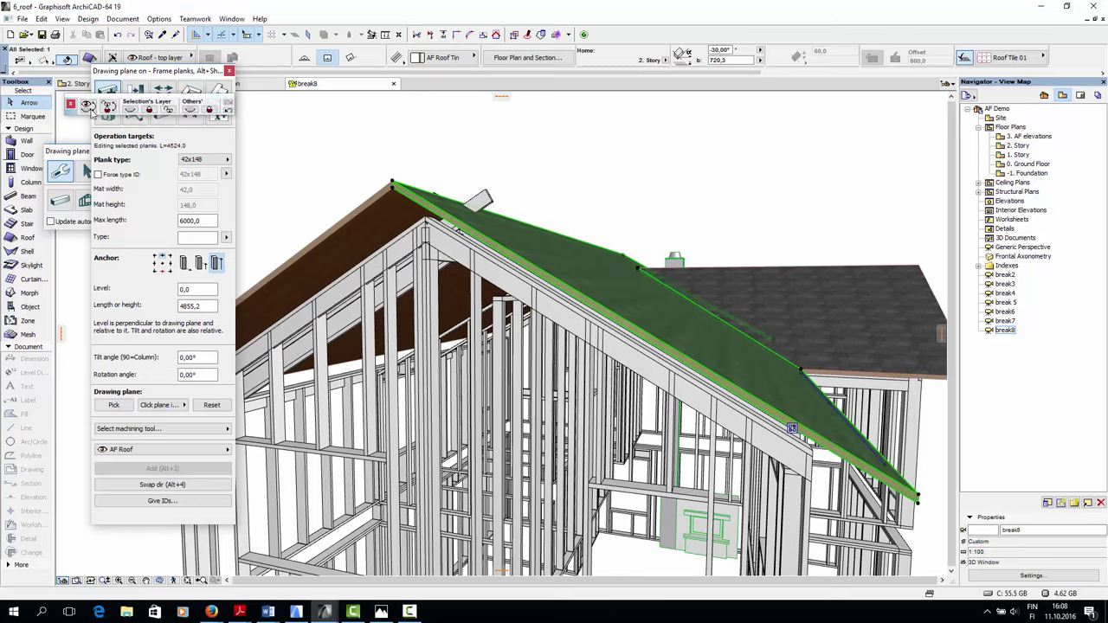
left_click(131, 111)
Join the two crossing 42x148 planks at the ridge with a gap of 0,0, then clear the selection
left_click(486, 216)
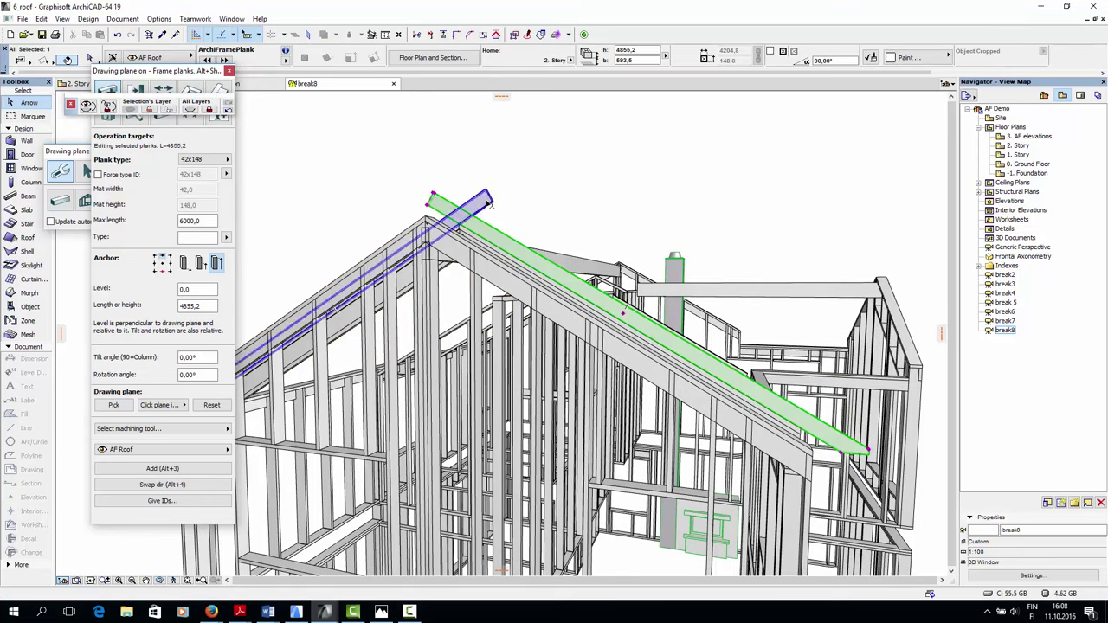
left_click(479, 204, "shift")
left_click(192, 93)
left_click(191, 93)
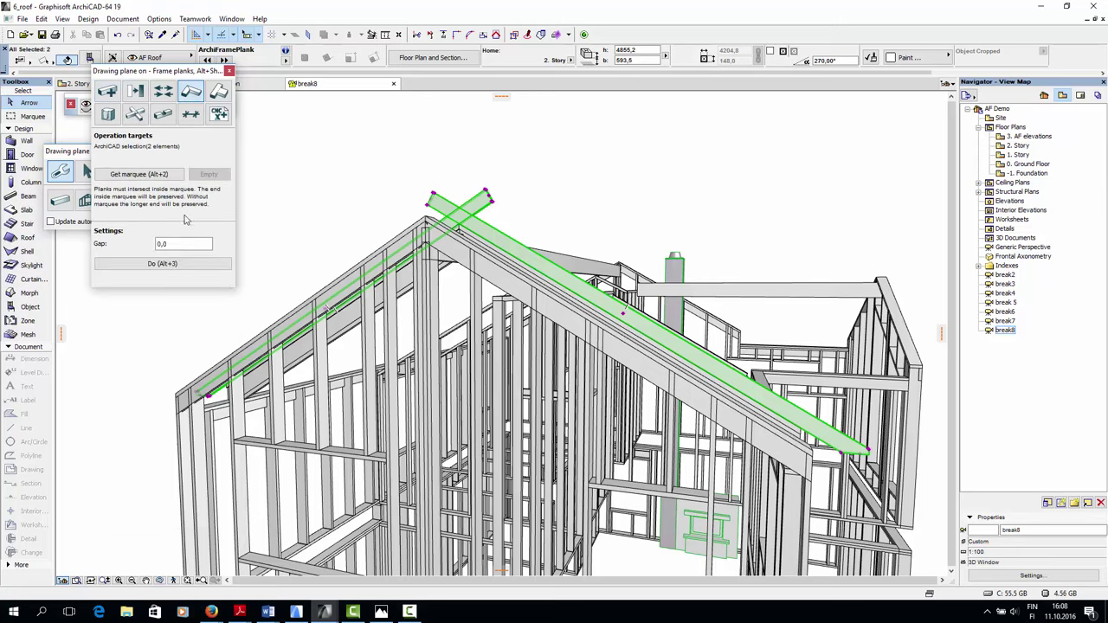
left_click(160, 264)
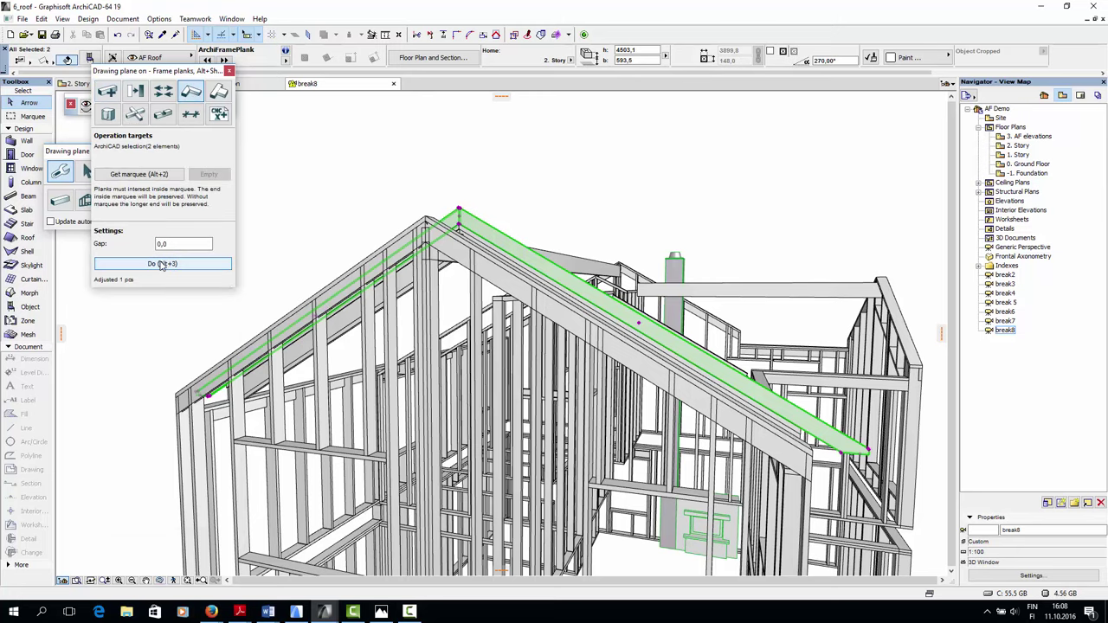
left_click(418, 167)
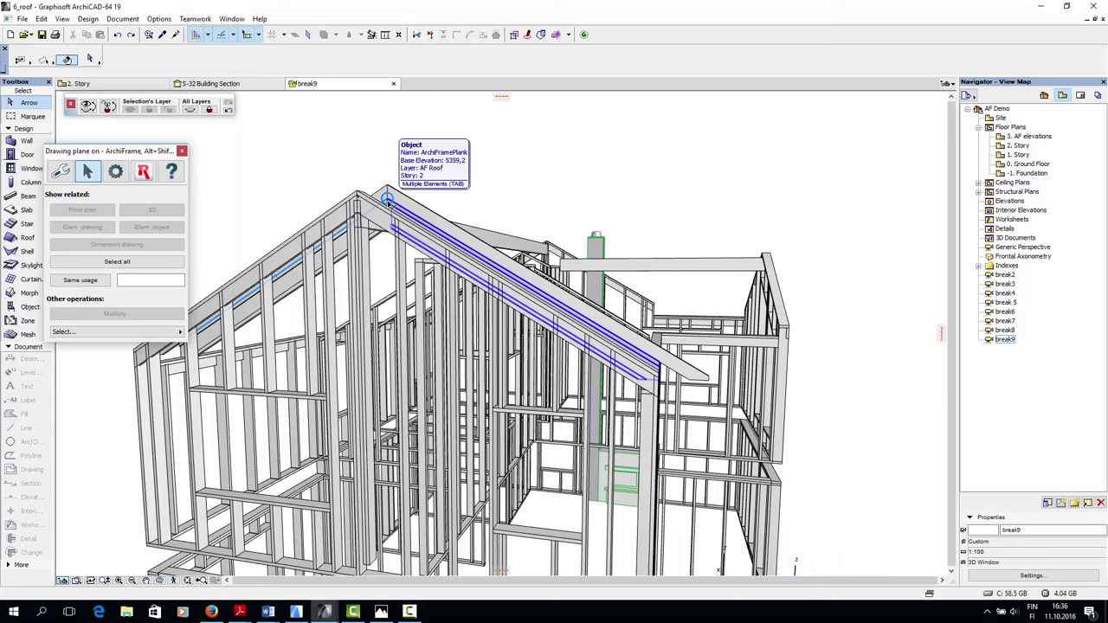
Examine the joined rafter pair, ridge beams and supporting wall framing in 3D to see where rafters have to be multiplied
left_click(389, 201)
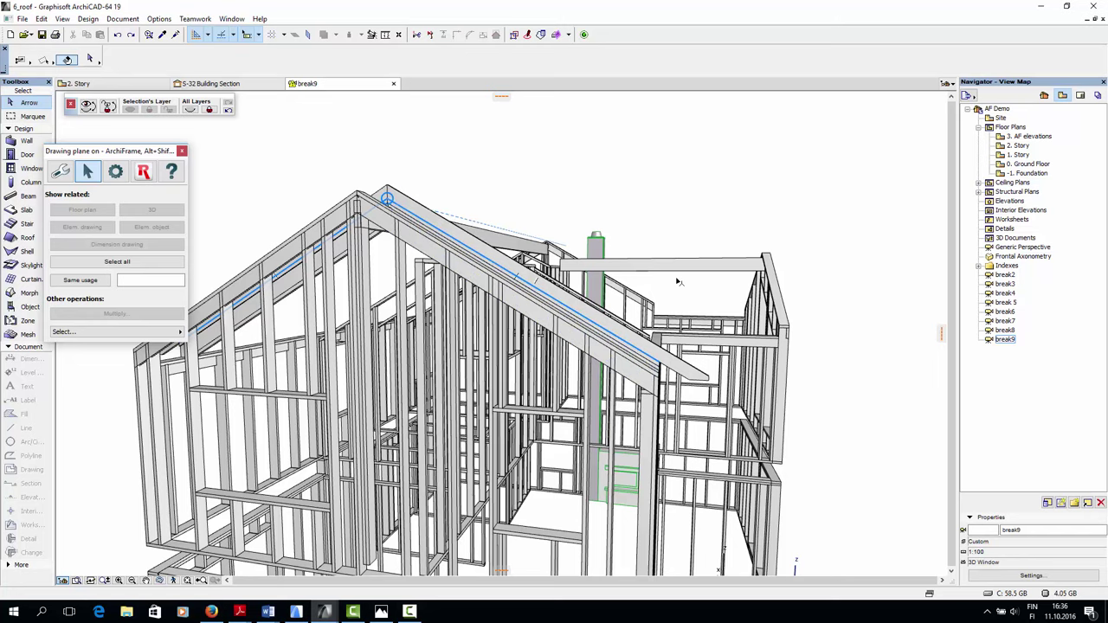
middle_click_drag(733, 303, 480, 340, "shift")
scroll(480, 340, "up", 2)
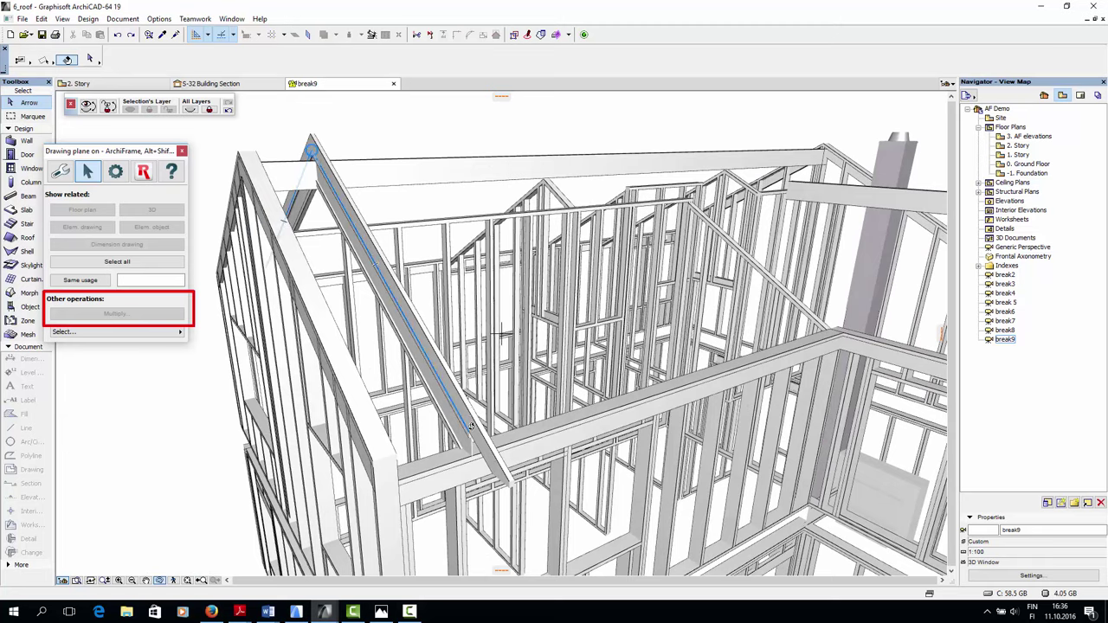
left_click(449, 416)
left_click(150, 313)
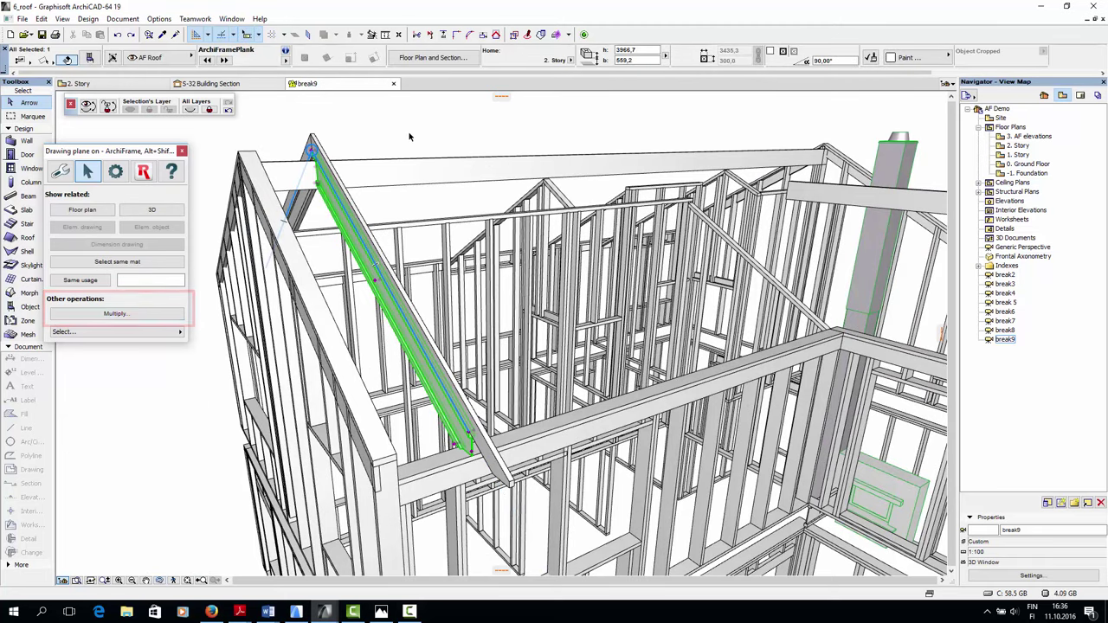
scroll(424, 164, "down", 1)
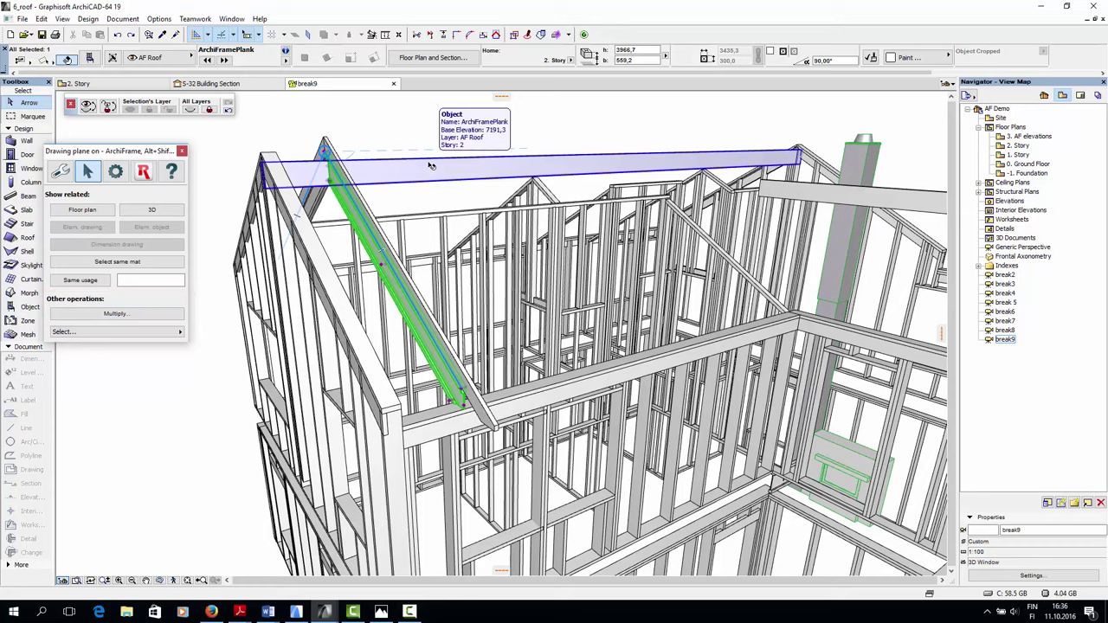
left_click(550, 437)
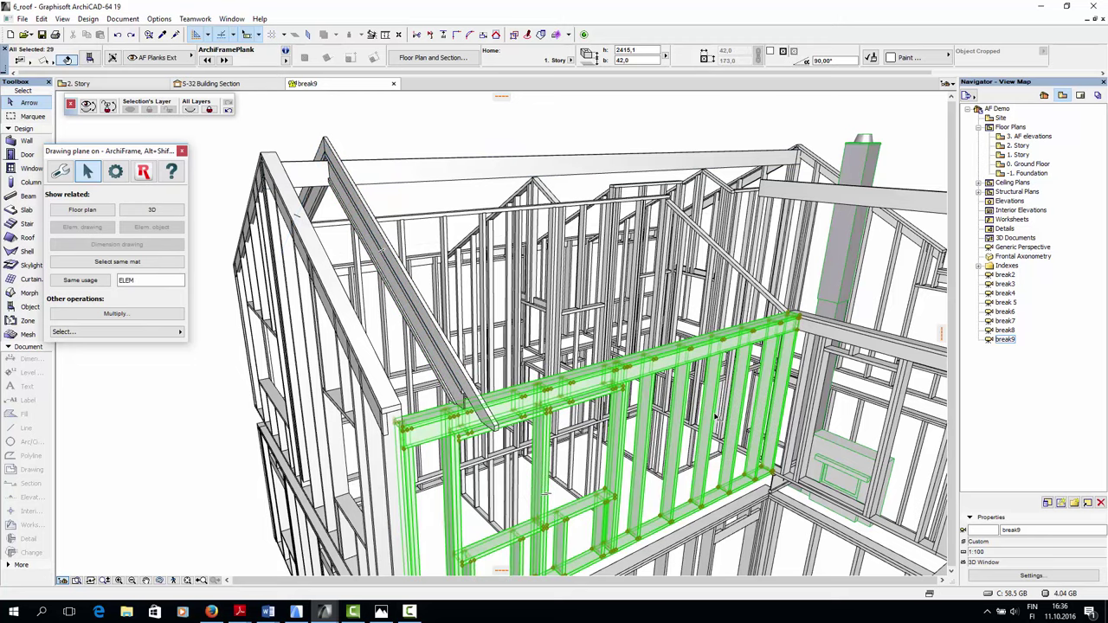
scroll(717, 416, "down", 2)
middle_click_drag(734, 408, 634, 412)
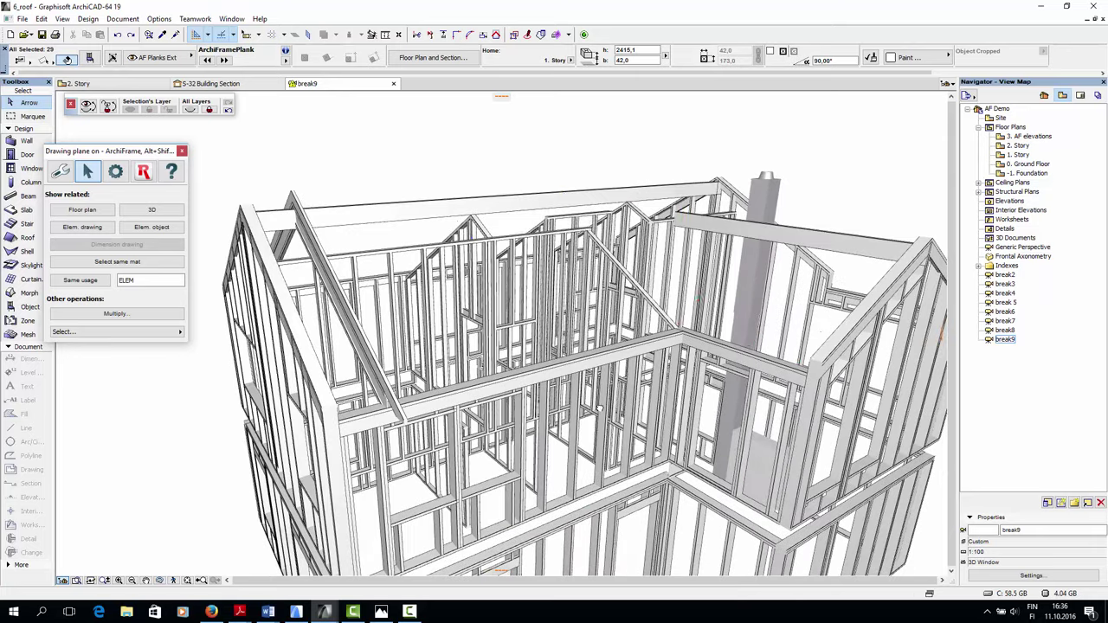
key("Escape")
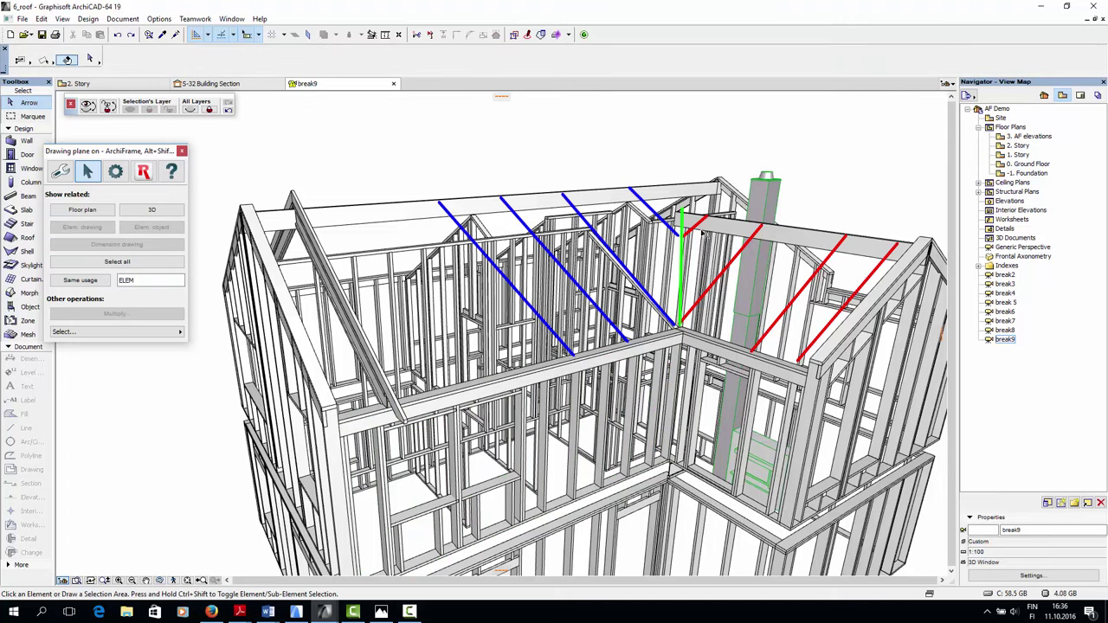
On the 2. Story plan, multiply both rafters and their 42x148 planks along the ridge to the opposite gable wall, using Increment with 600,0 spacing
left_click(110, 84)
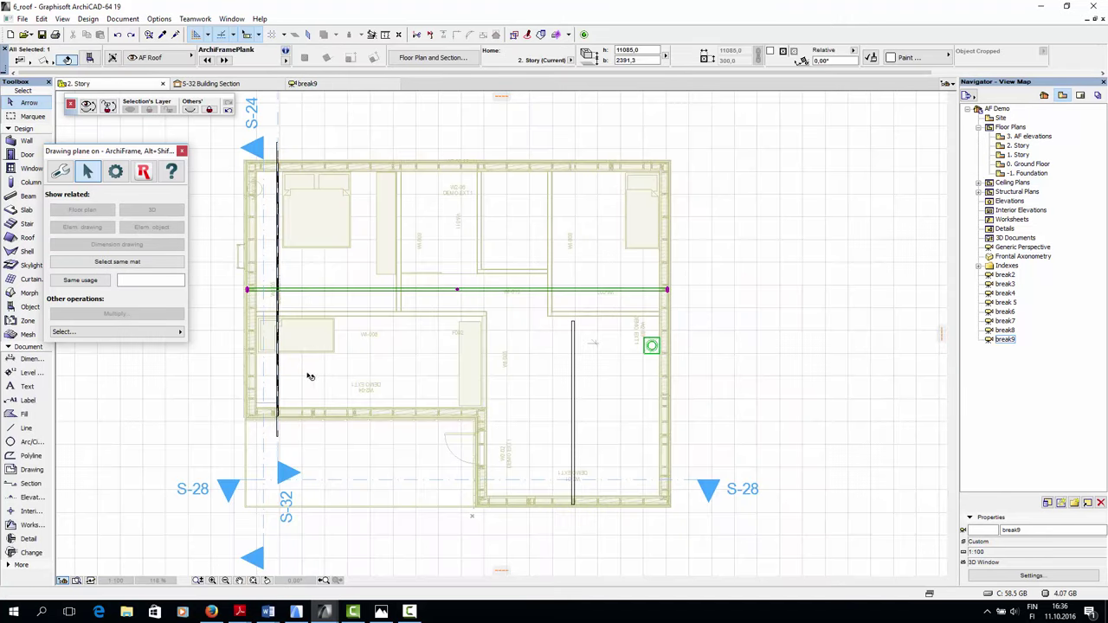
left_click(332, 383)
left_click(239, 376)
left_click(244, 319)
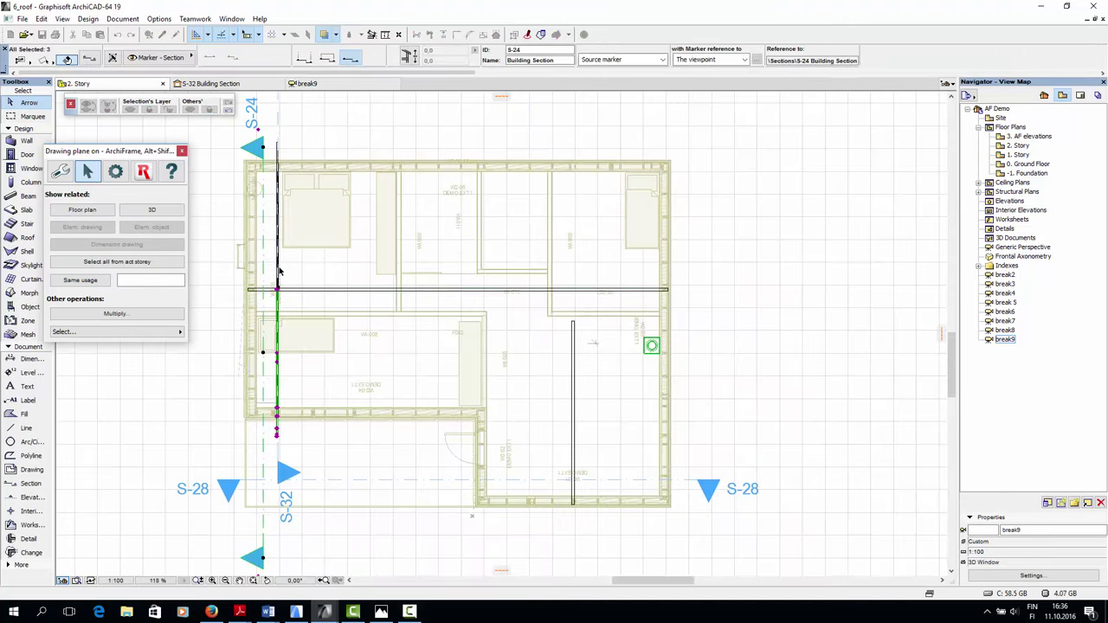
left_click(307, 262)
left_click(274, 262)
left_click(263, 217)
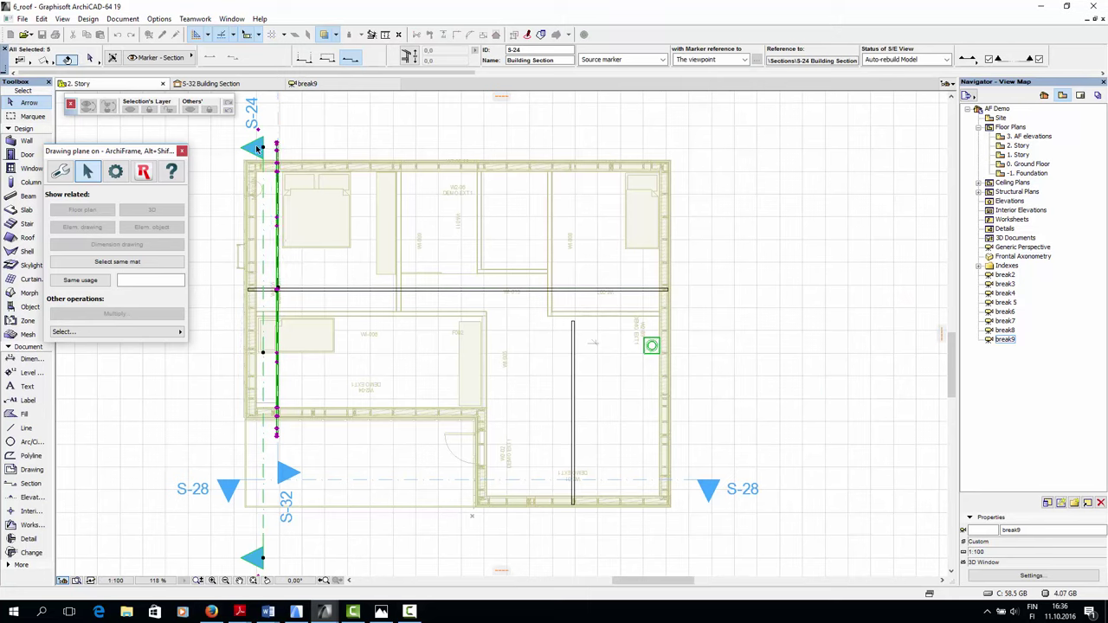
left_click(257, 149, "shift")
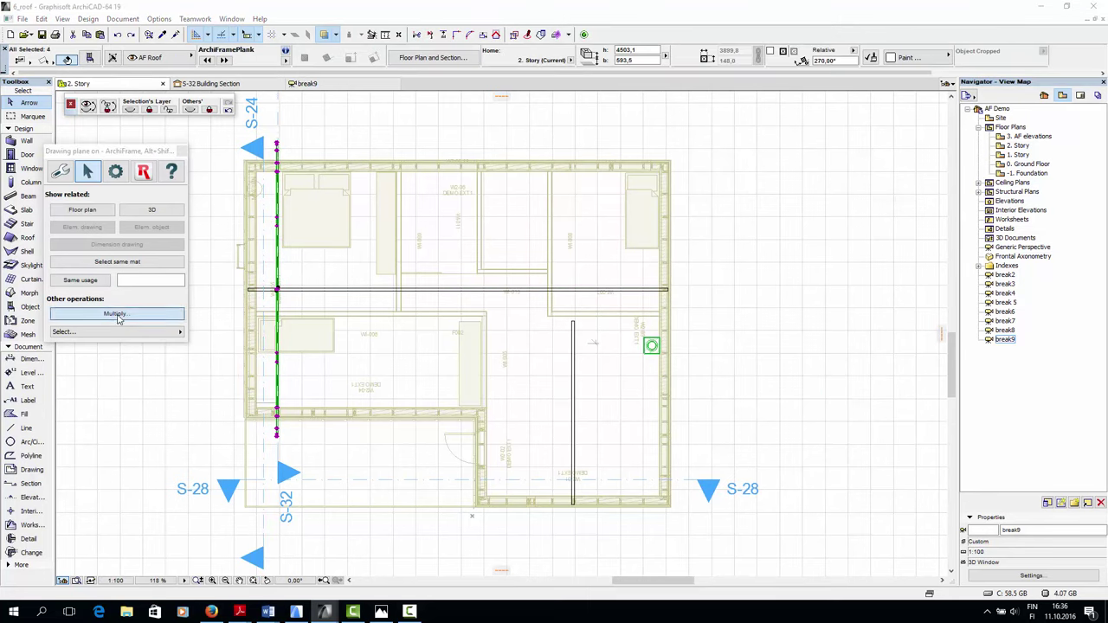
left_click(117, 315)
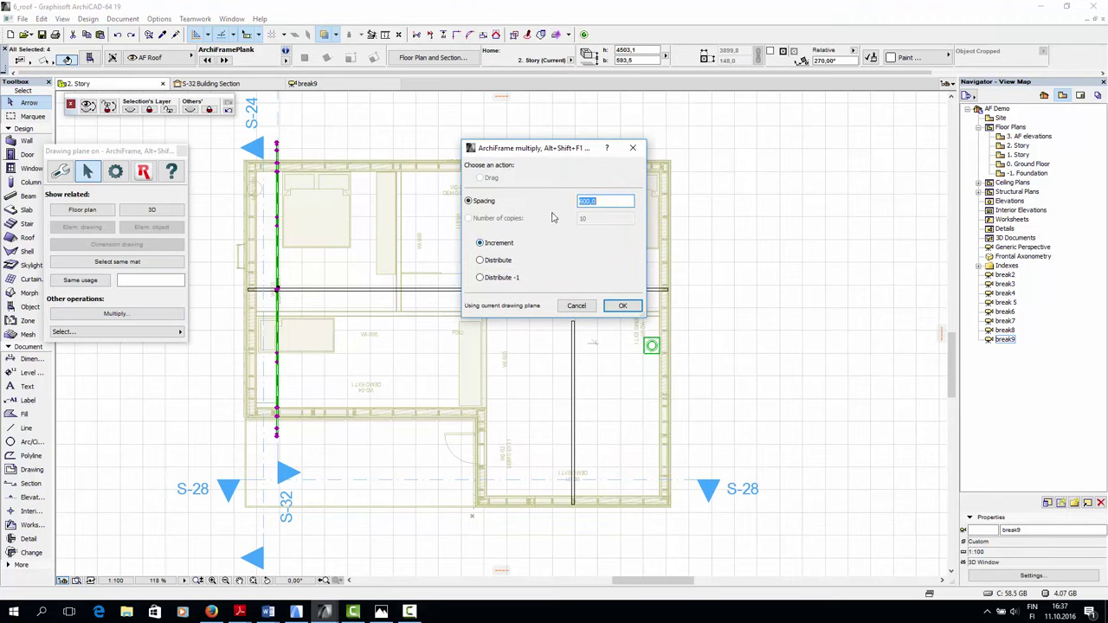
left_click(622, 306)
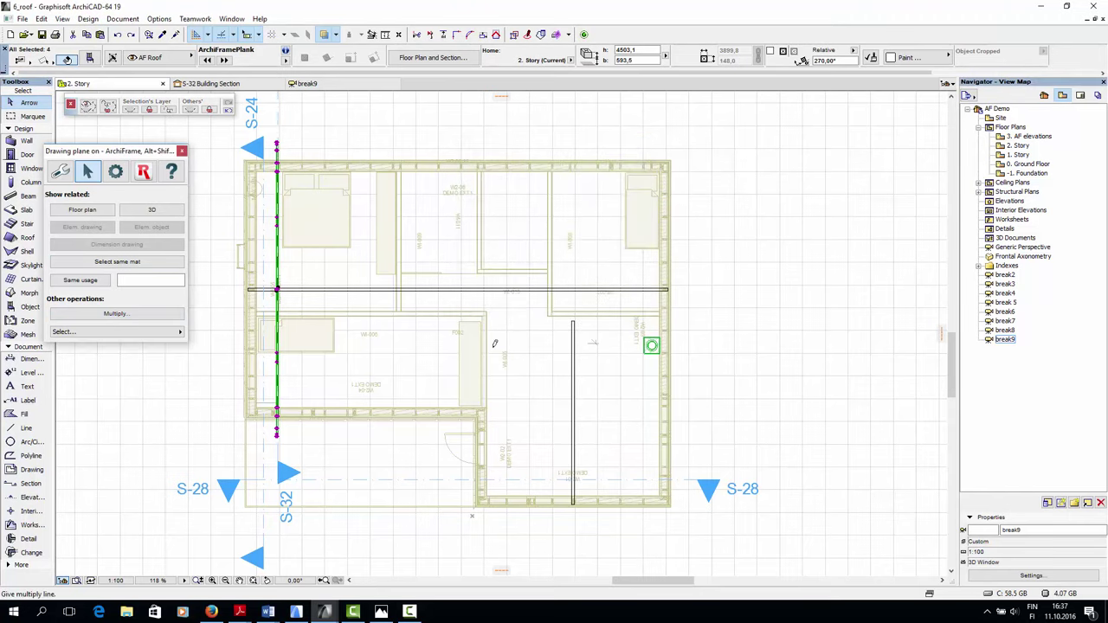
scroll(277, 429, "up", 5)
left_click(279, 424)
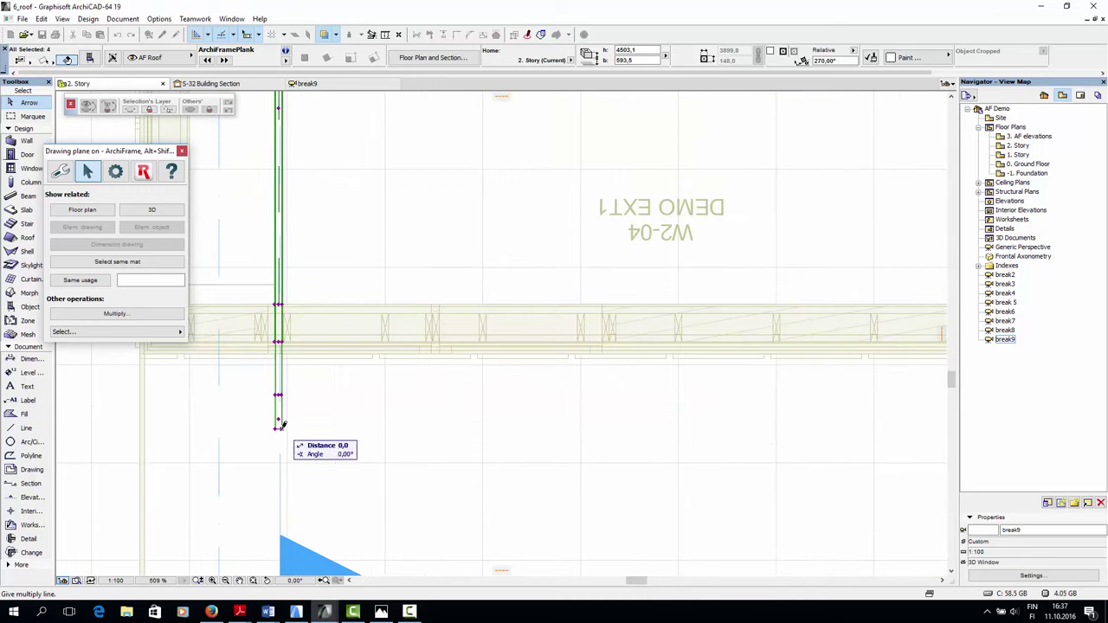
scroll(482, 421, "down", 6)
middle_click_drag(664, 429, 513, 409)
scroll(665, 403, "up", 3)
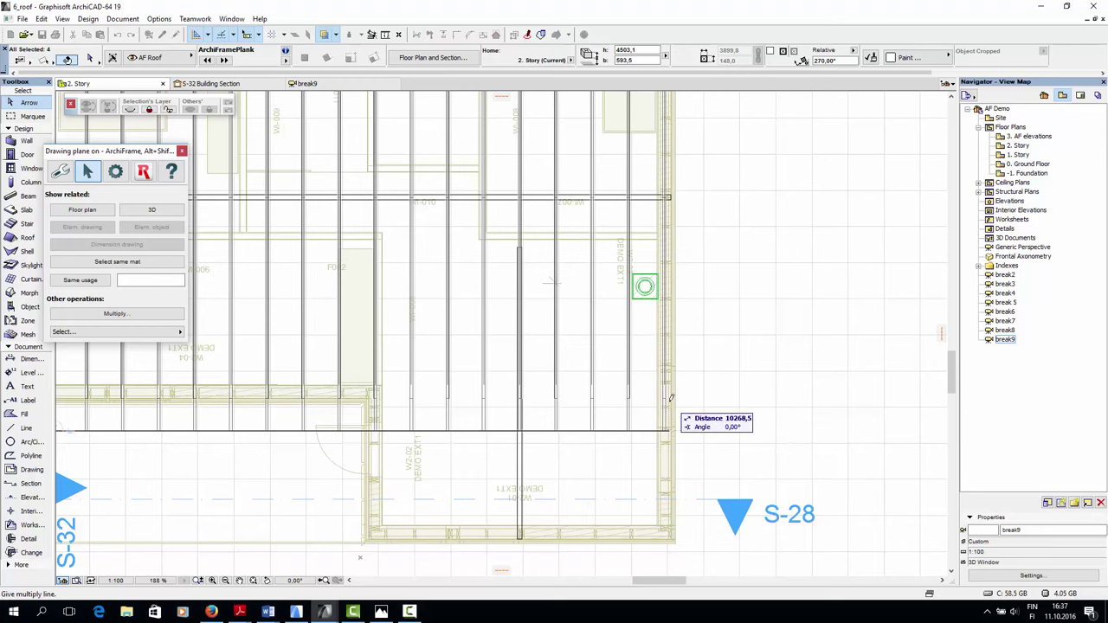
key("Escape")
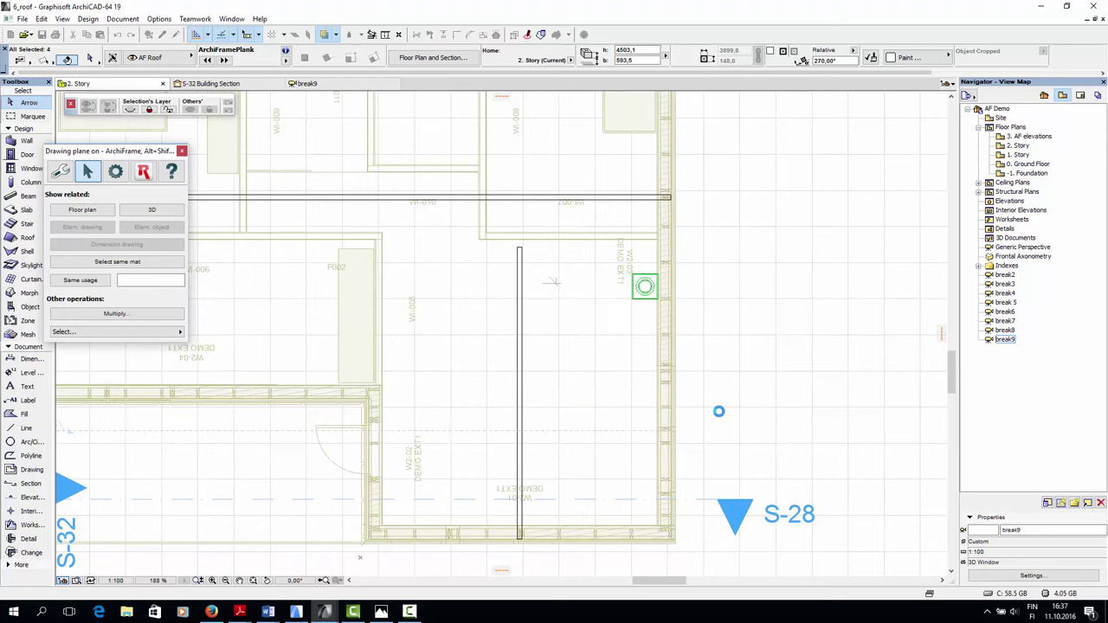
left_click(722, 406)
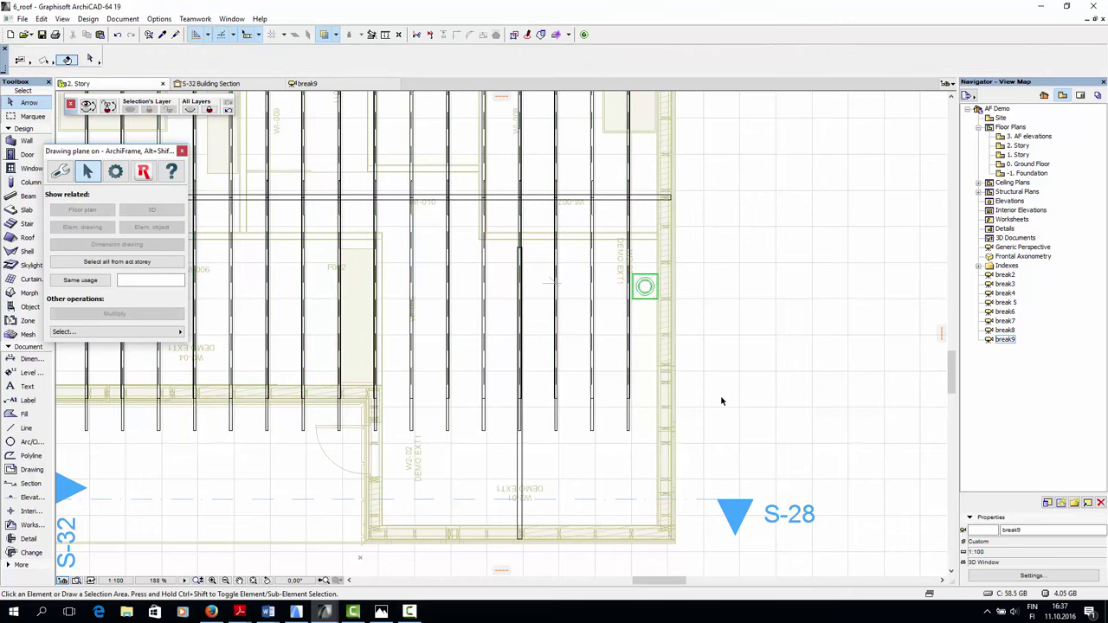
Examine on the plan how the eaves planks and rafters of both roof parts overlap at the building's inside corner
scroll(720, 400, "down", 5)
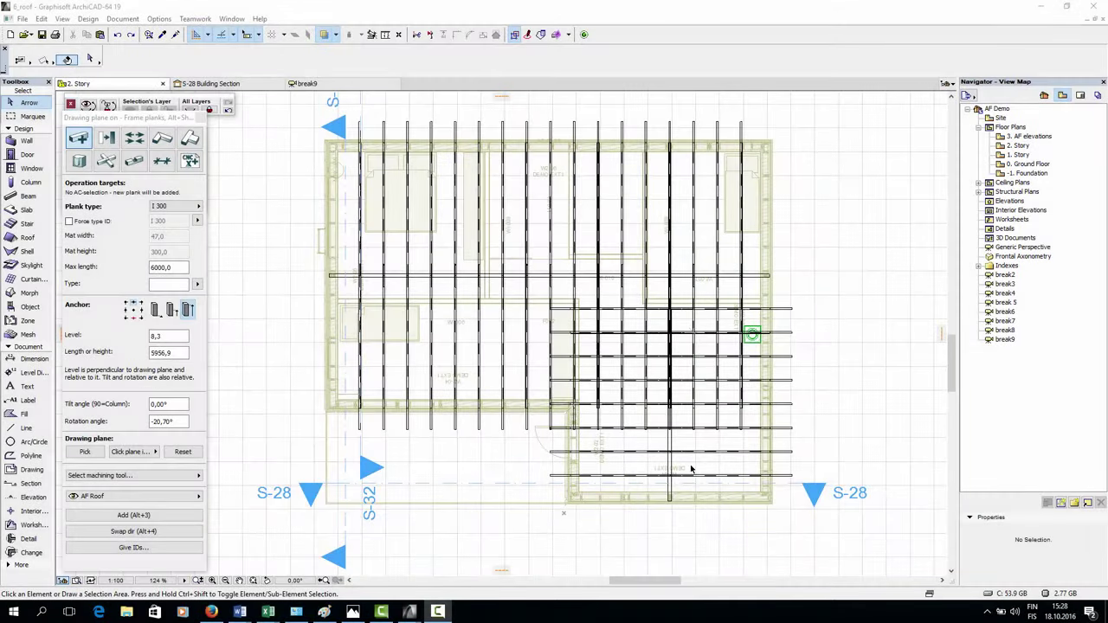
scroll(597, 450, "up", 6)
scroll(505, 355, "up", 3)
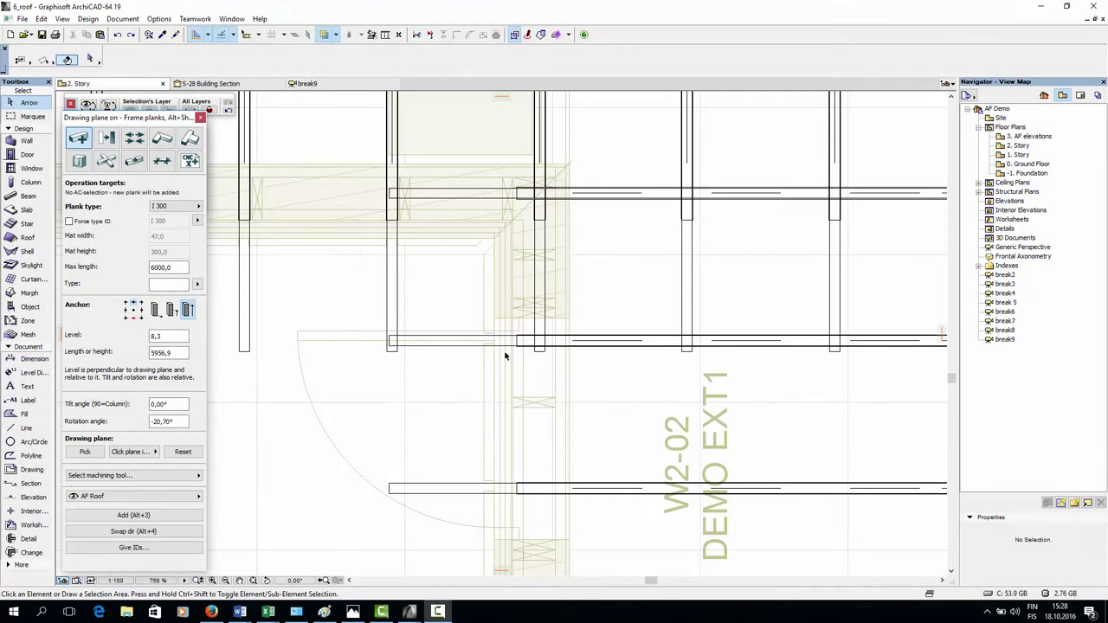
left_click(433, 342)
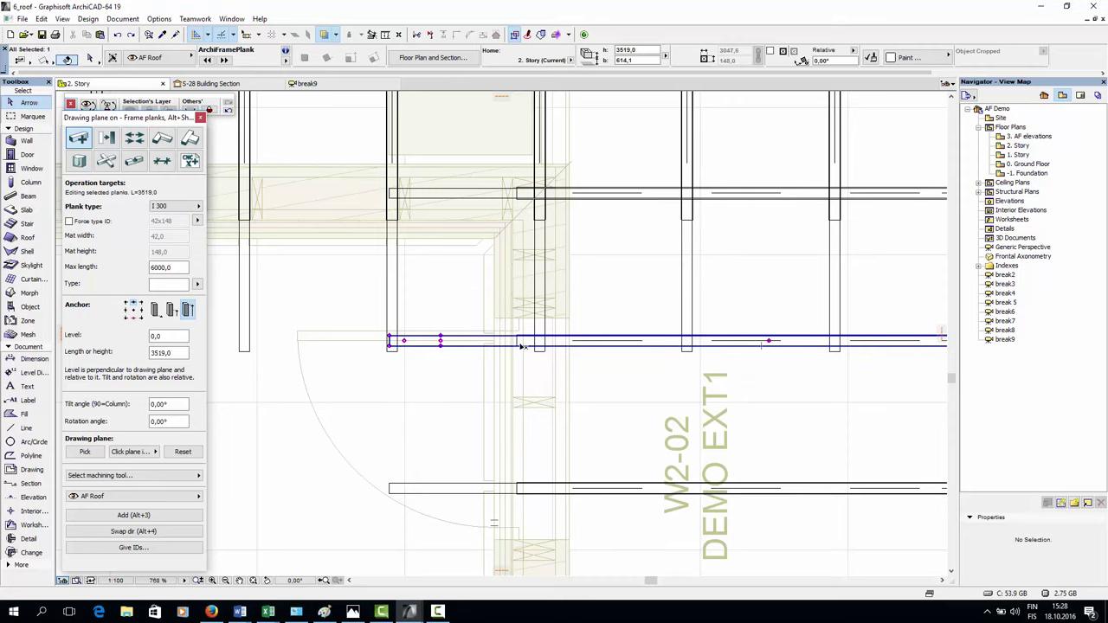
left_click(509, 400)
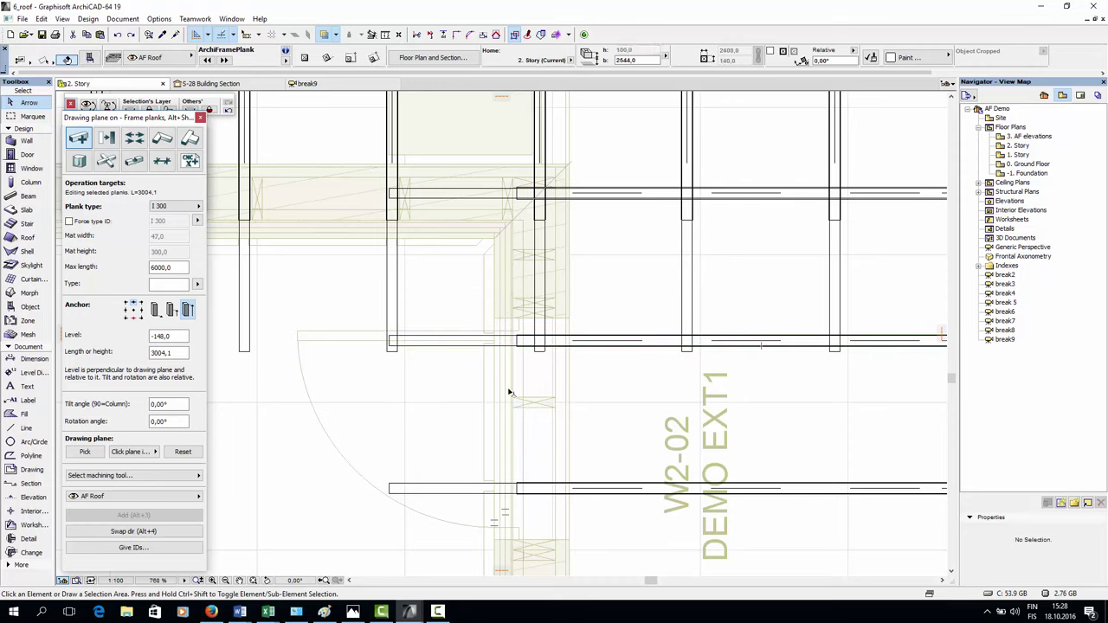
left_click(523, 342)
left_click(512, 386)
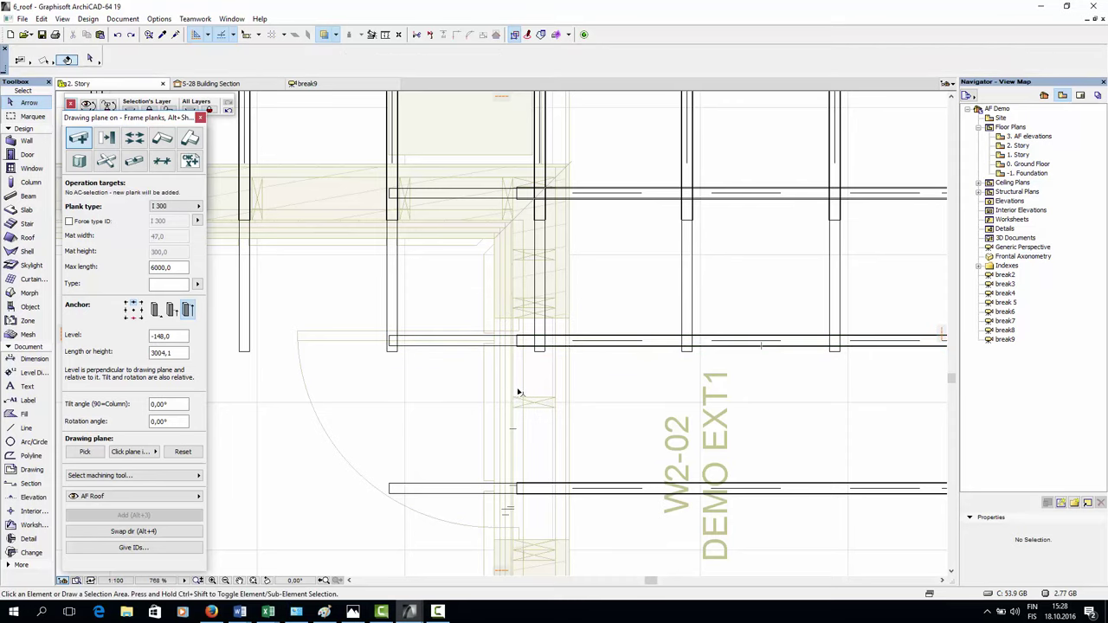
Examine the multiplied rafters of both roof parts and their valley crossing in the break9 3D view
scroll(534, 393, "down", 8)
left_click(359, 83)
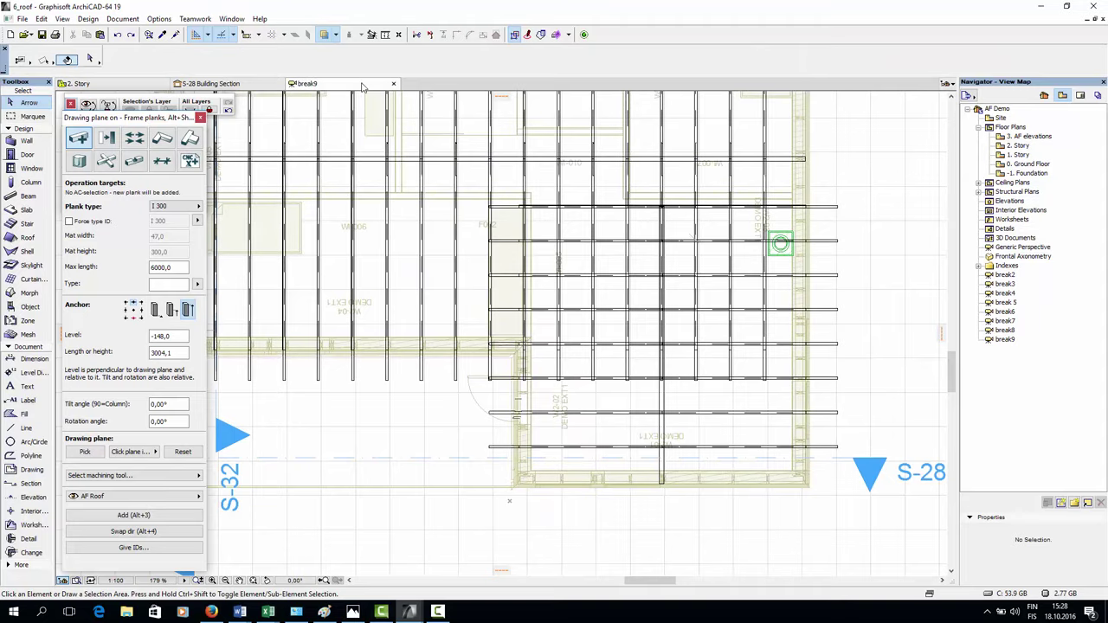
scroll(616, 358, "down", 8)
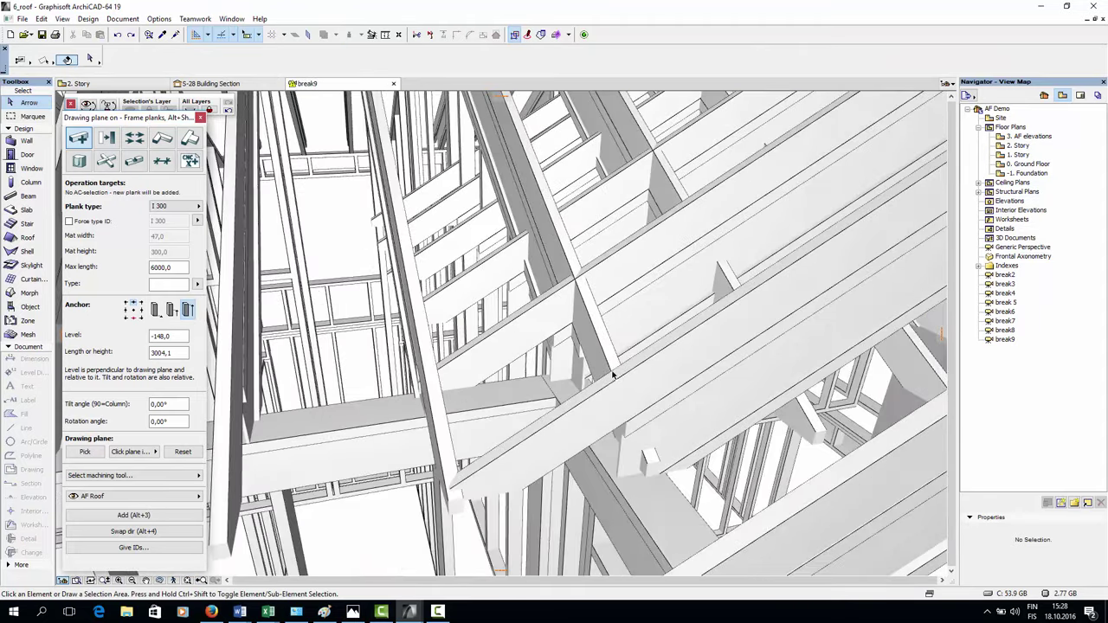
scroll(513, 378, "up", 3)
middle_click_drag(512, 379, 1014, 489, "shift")
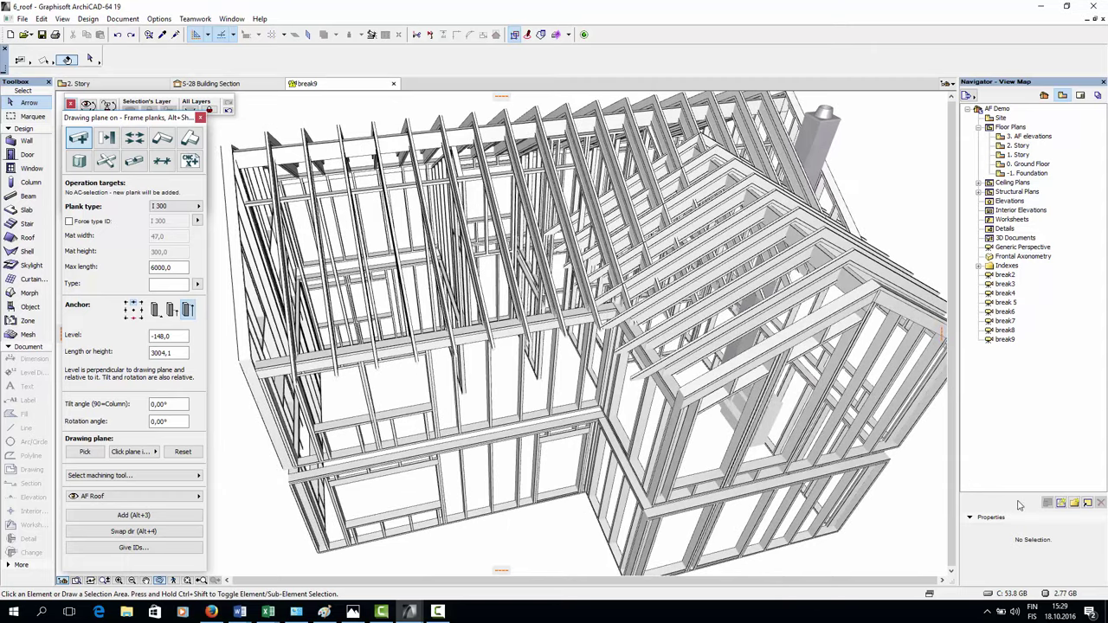
middle_click_drag(716, 422, 727, 424, "shift")
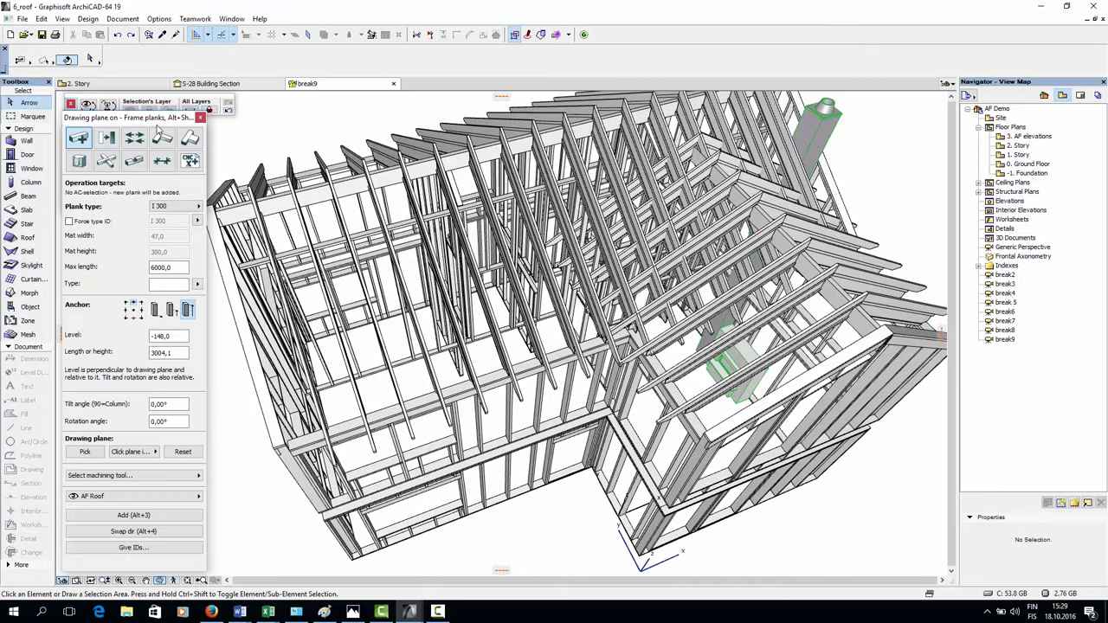
On the 2. Story plan, add an I 300 roof valley/hip beam from the two rafters crossing at the inside corner
left_click(126, 84)
scroll(554, 351, "up", 4)
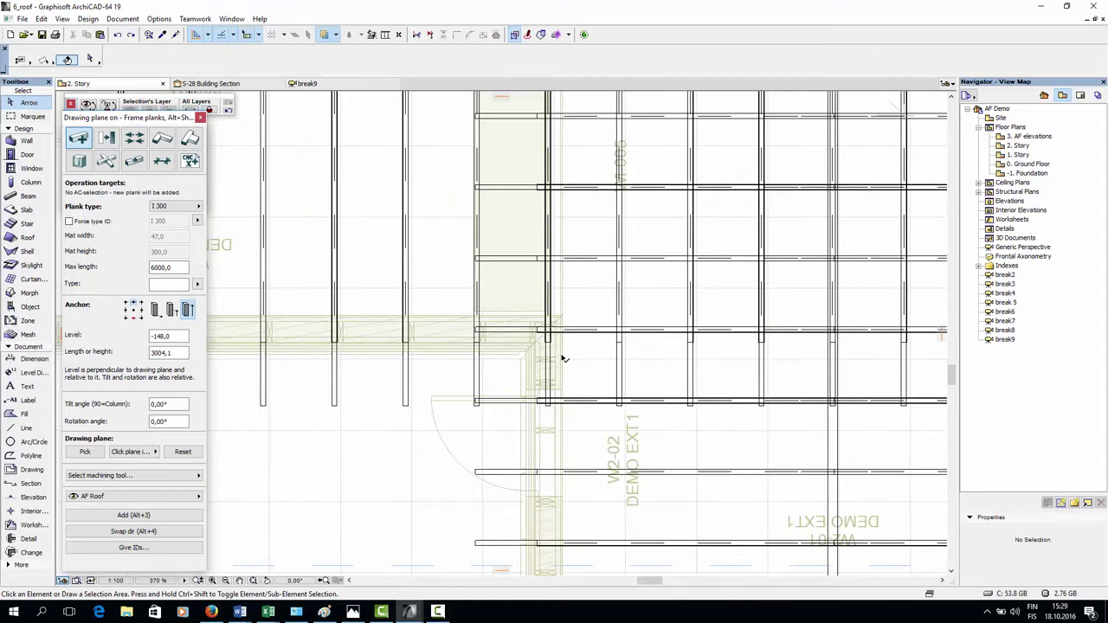
scroll(550, 340, "up", 3)
scroll(506, 344, "up", 3)
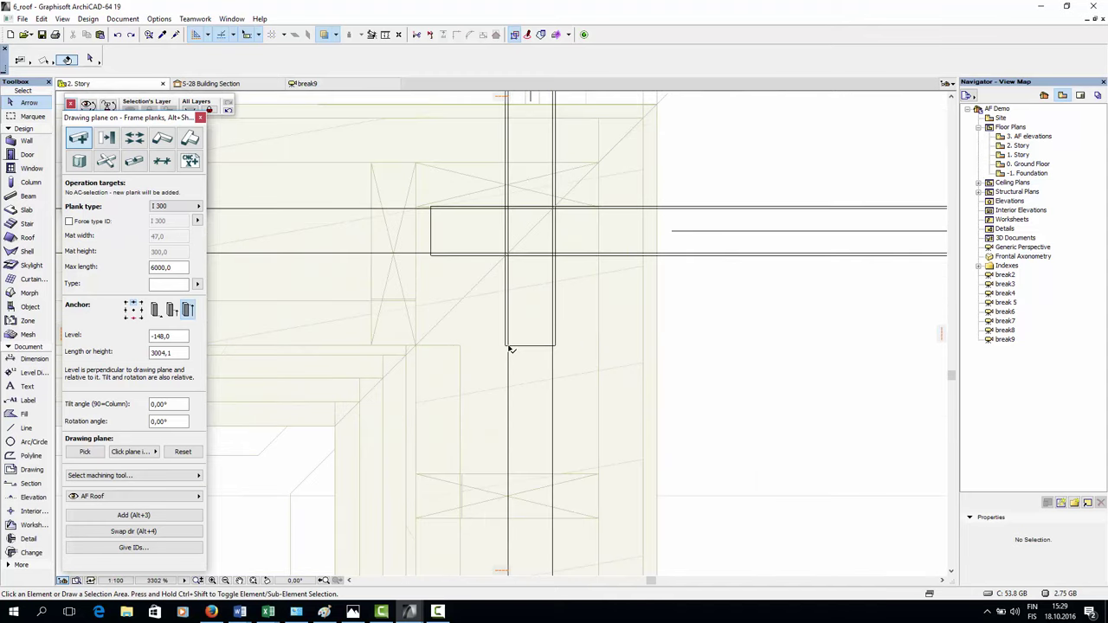
left_click(509, 347)
left_click(432, 251, "shift")
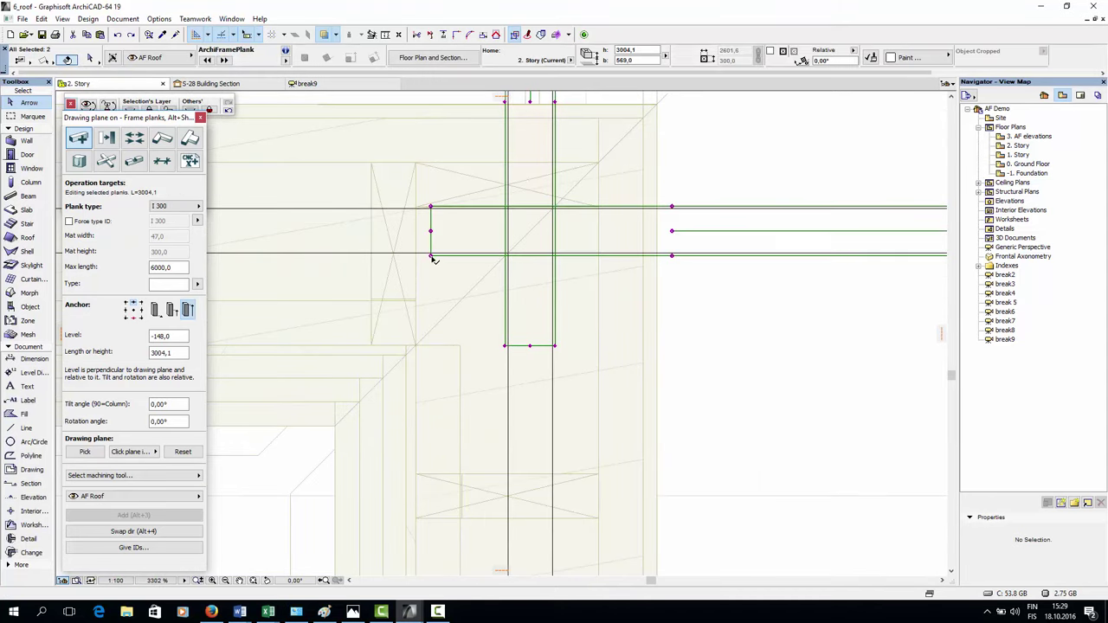
left_click(196, 476)
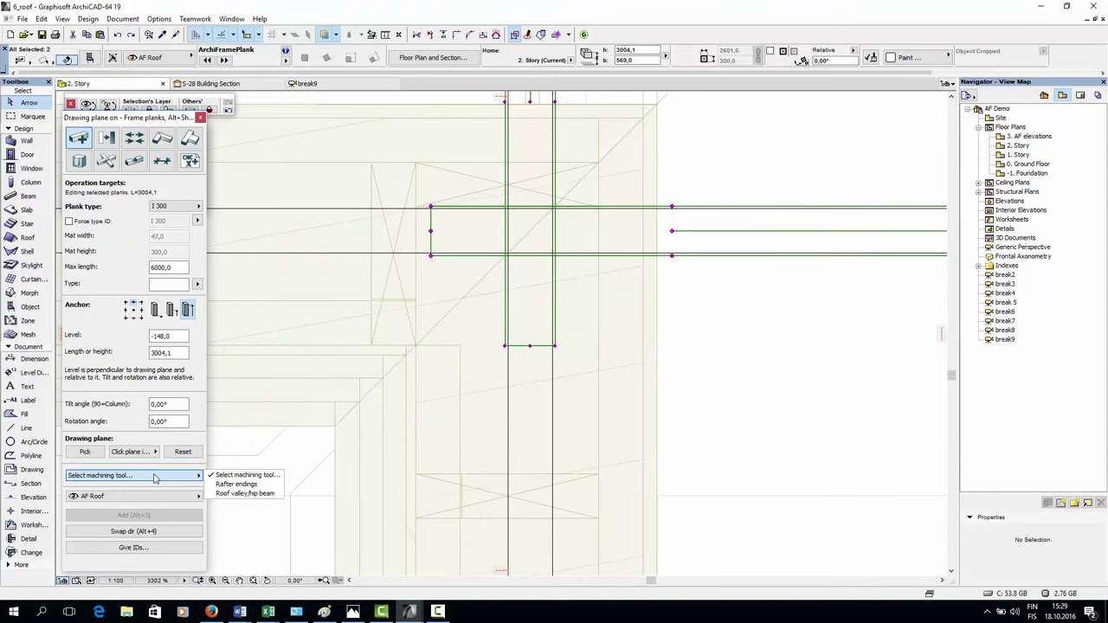
left_click(218, 493)
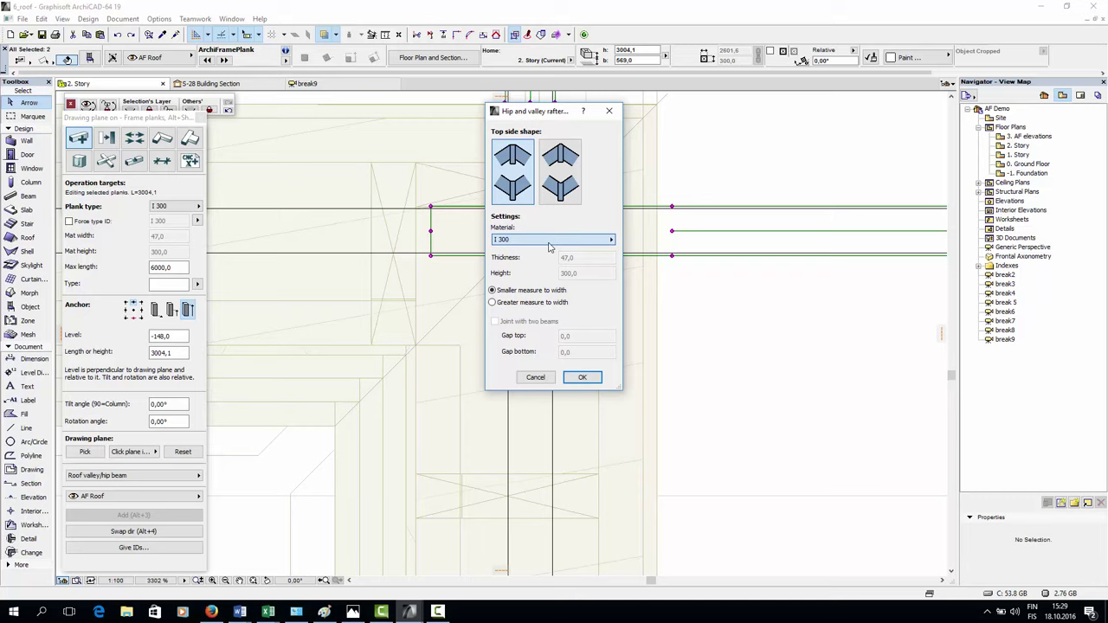
left_click(549, 247)
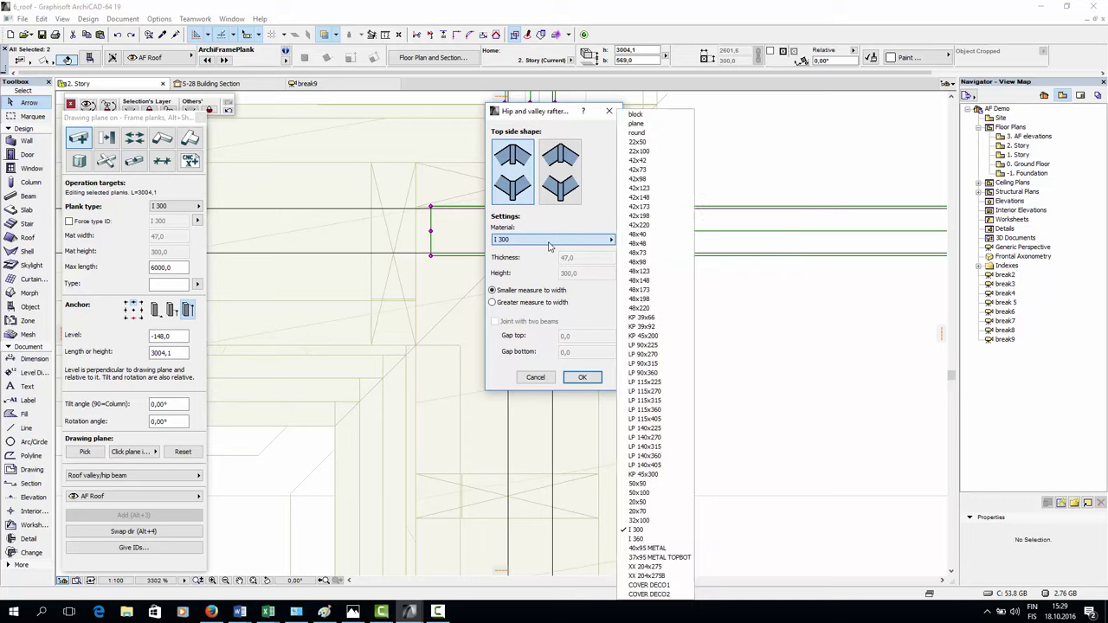
left_click(551, 248)
left_click(583, 377)
scroll(604, 384, "down", 10)
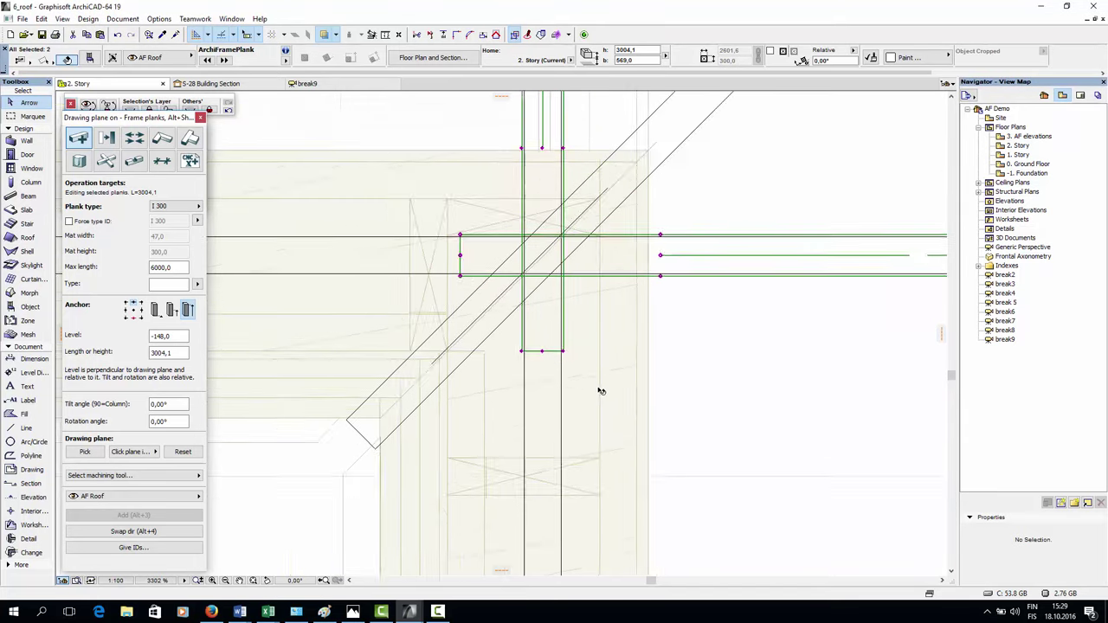
middle_click_drag(742, 401, 566, 400)
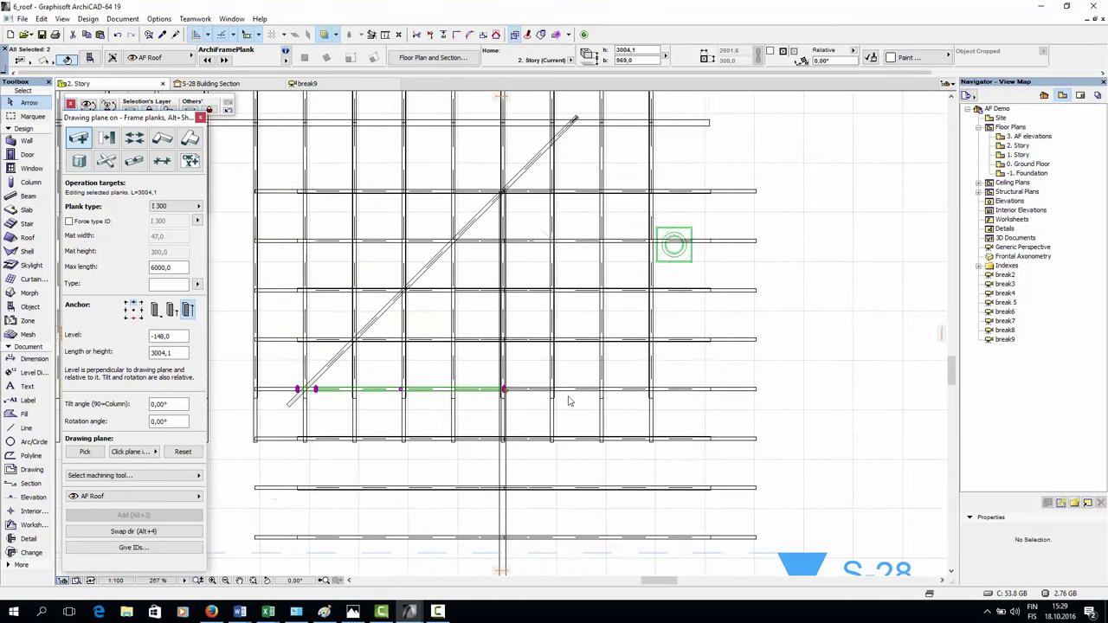
Add a second I 300 roof valley/hip beam from the two rafters crossing at the exterior wall beside the chimney
scroll(683, 407, "up", 3)
key("Escape")
middle_click_drag(652, 400, 663, 485)
left_click(640, 478)
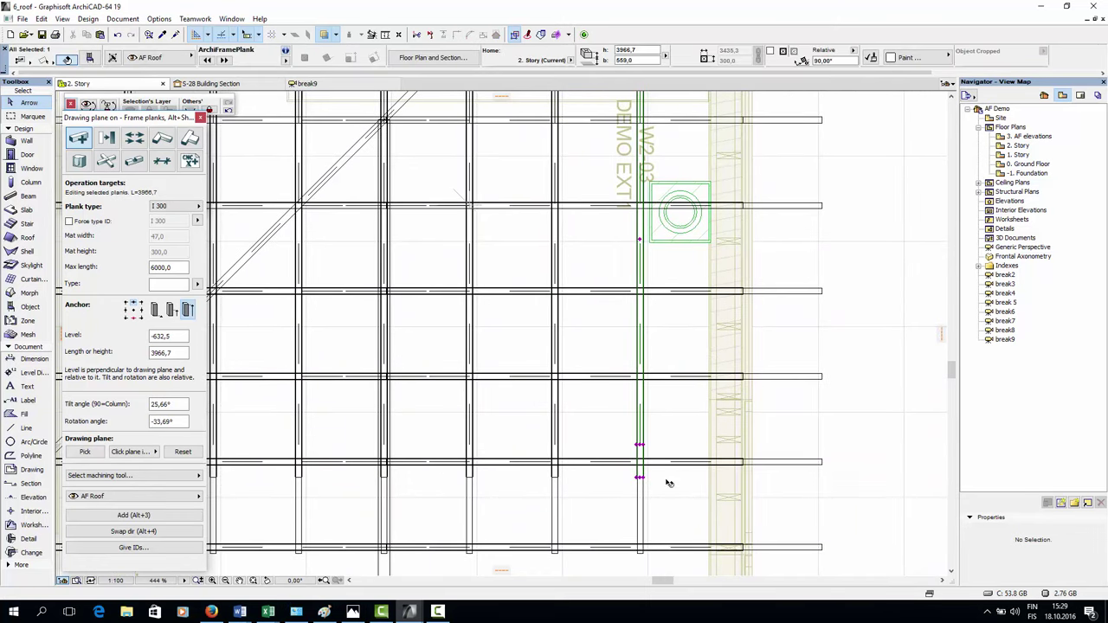
left_click(743, 464, "shift")
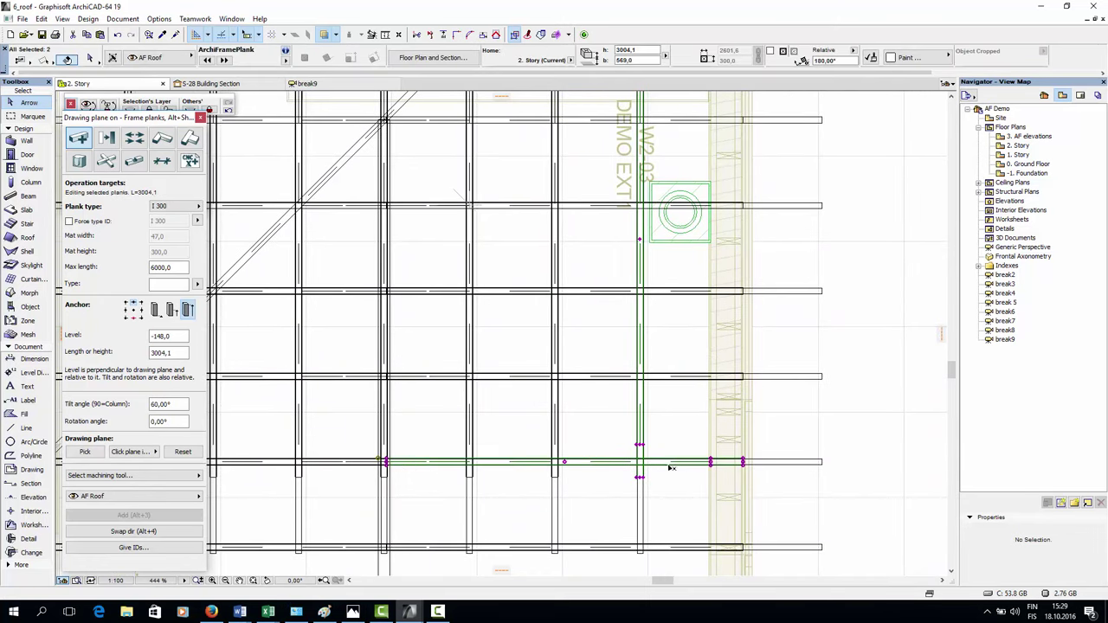
left_click(149, 478)
left_click(229, 487)
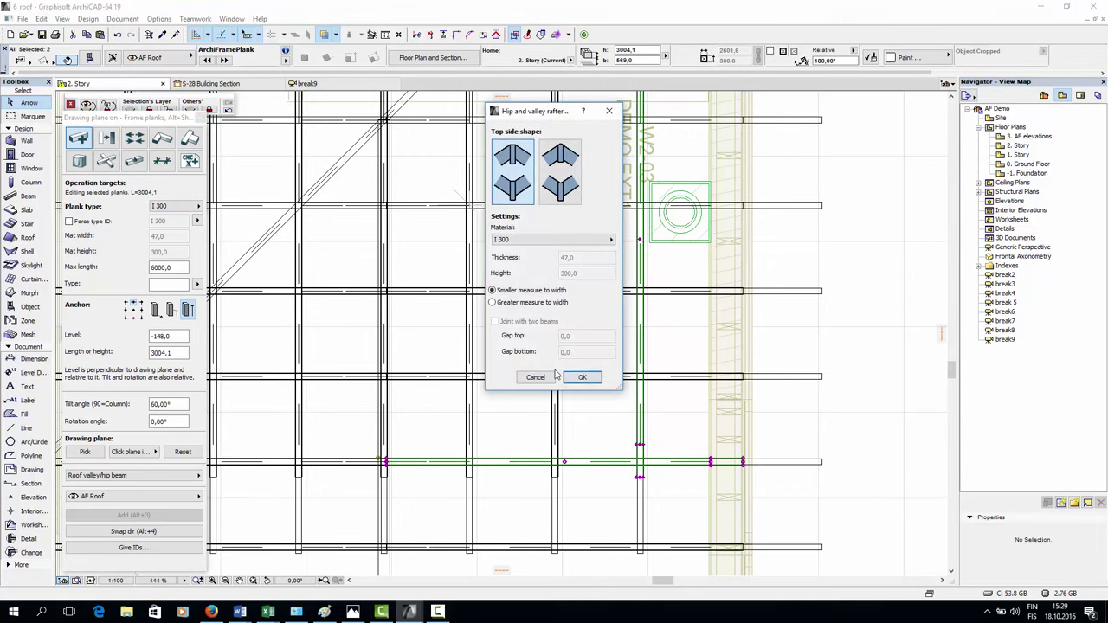
left_click(582, 377)
Add a 42x148 roof valley/hip beam from the two eaves planks meeting at the building's inside corner
scroll(788, 437, "down", 2)
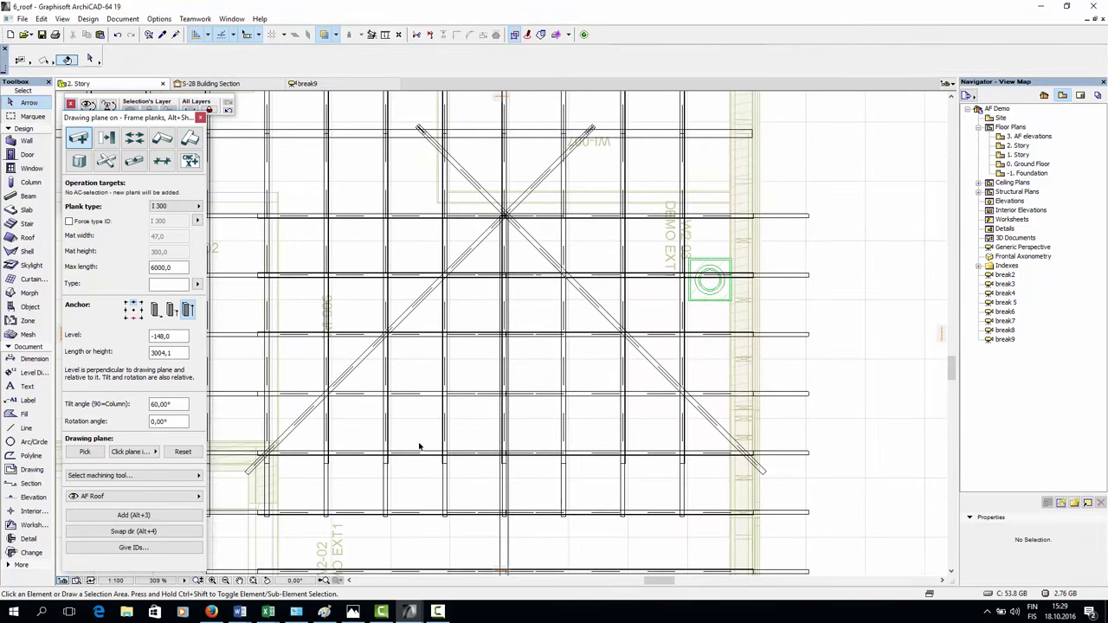
middle_click_drag(419, 443, 606, 391)
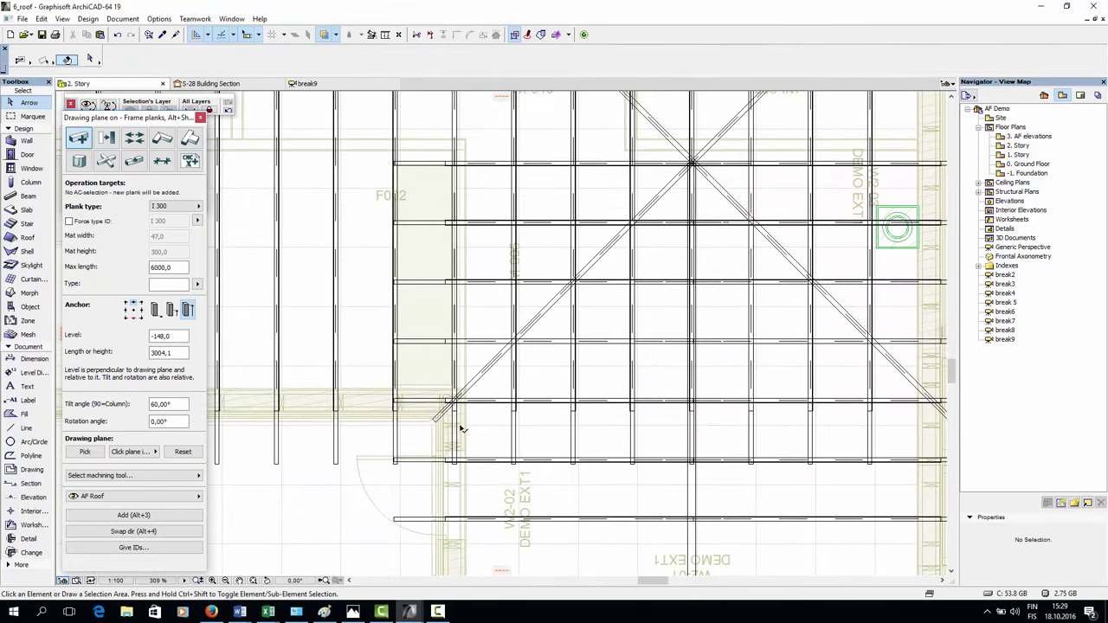
scroll(424, 443, "up", 2)
left_click(392, 472)
left_click(380, 459, "shift")
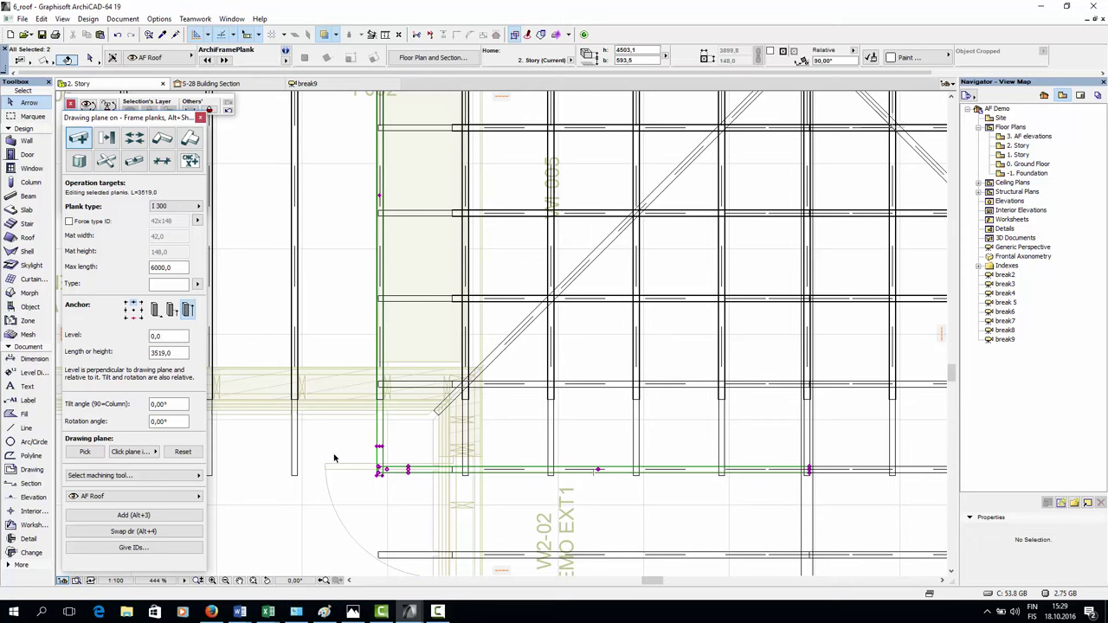
left_click(168, 479)
left_click(245, 493)
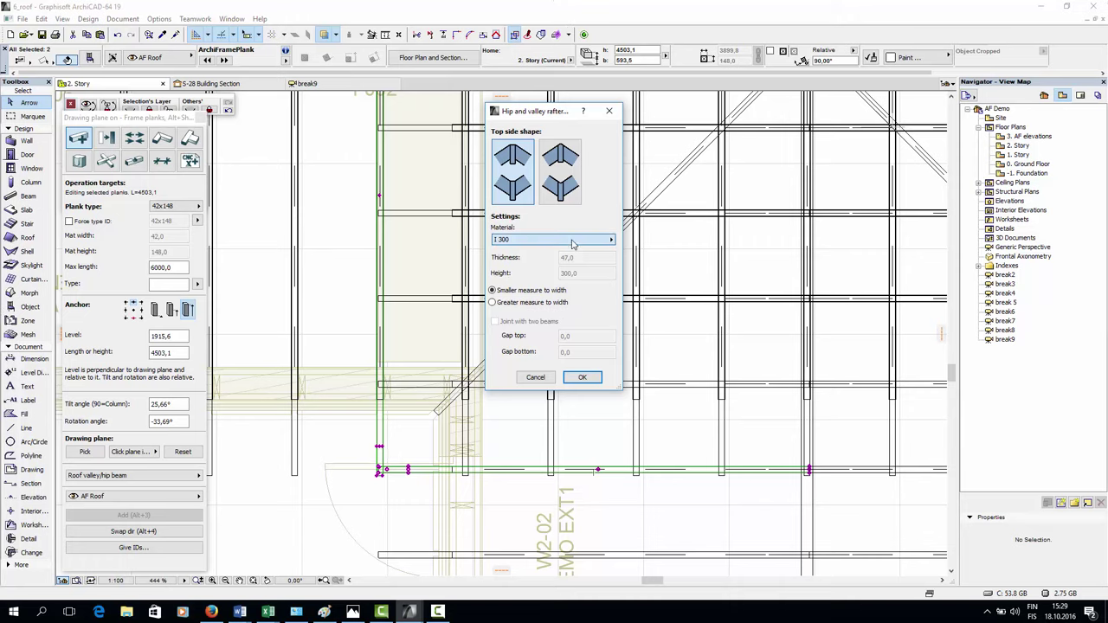
left_click(606, 239)
left_click(663, 207)
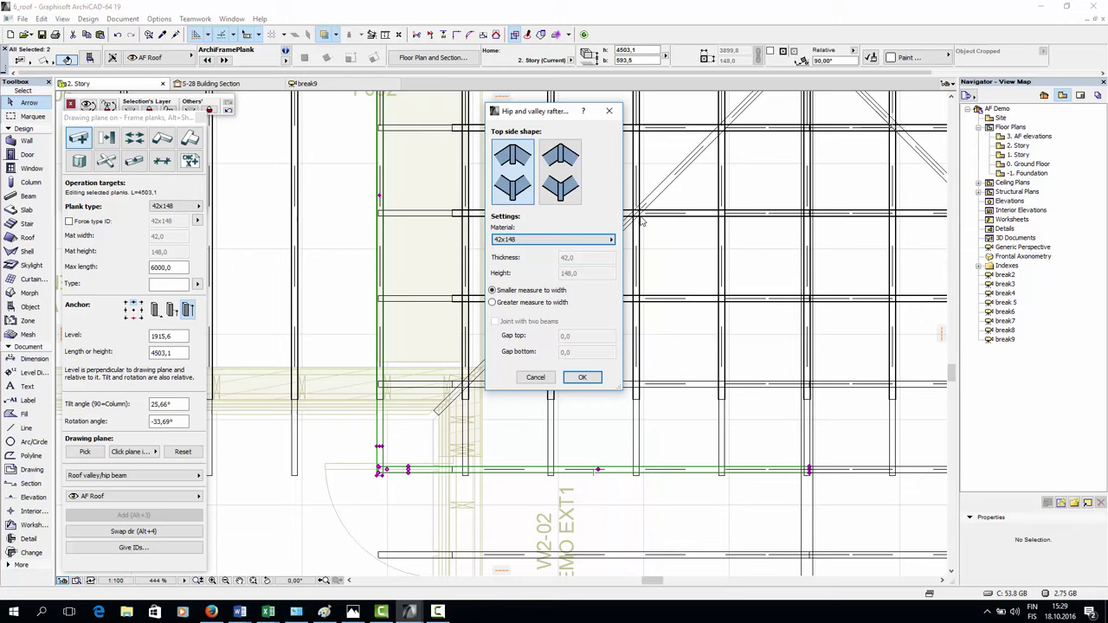
left_click(580, 377)
Add a matching 42x148 roof valley/hip beam from the two eaves planks crossing at the exterior wall on the chimney side
scroll(615, 494, "down", 3)
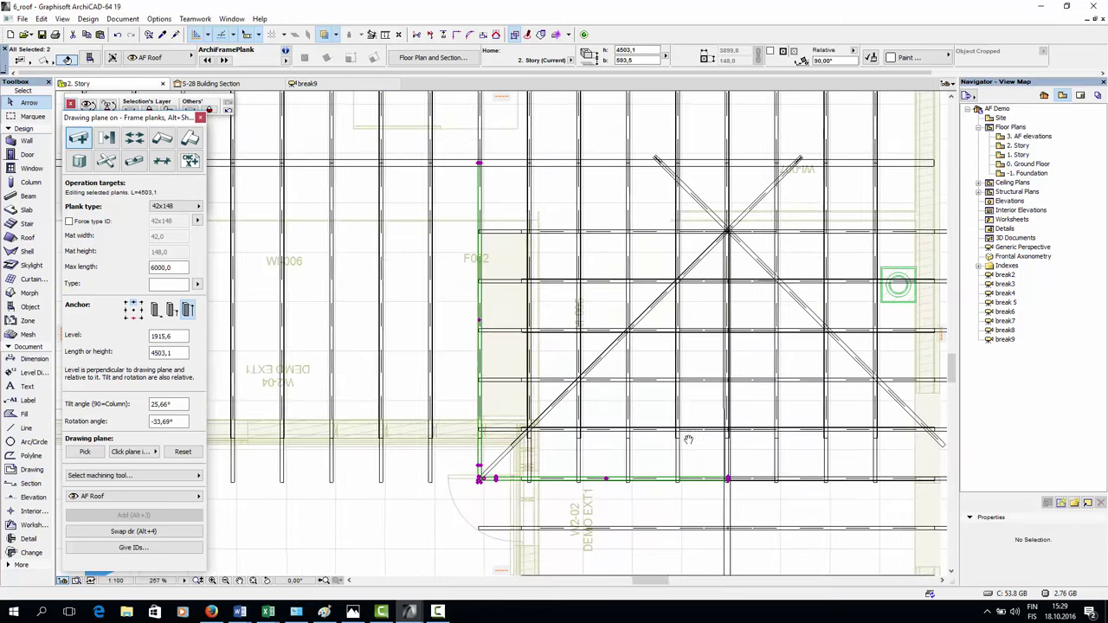
middle_click_drag(687, 438, 324, 374)
scroll(595, 397, "up", 3)
left_click(575, 432)
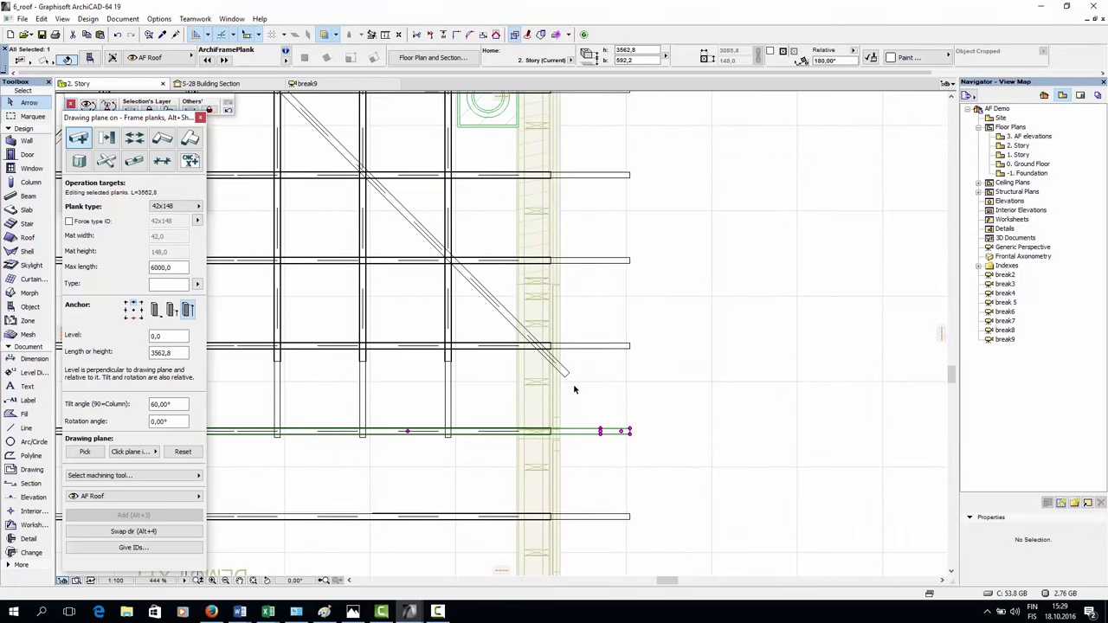
left_click(449, 380, "shift")
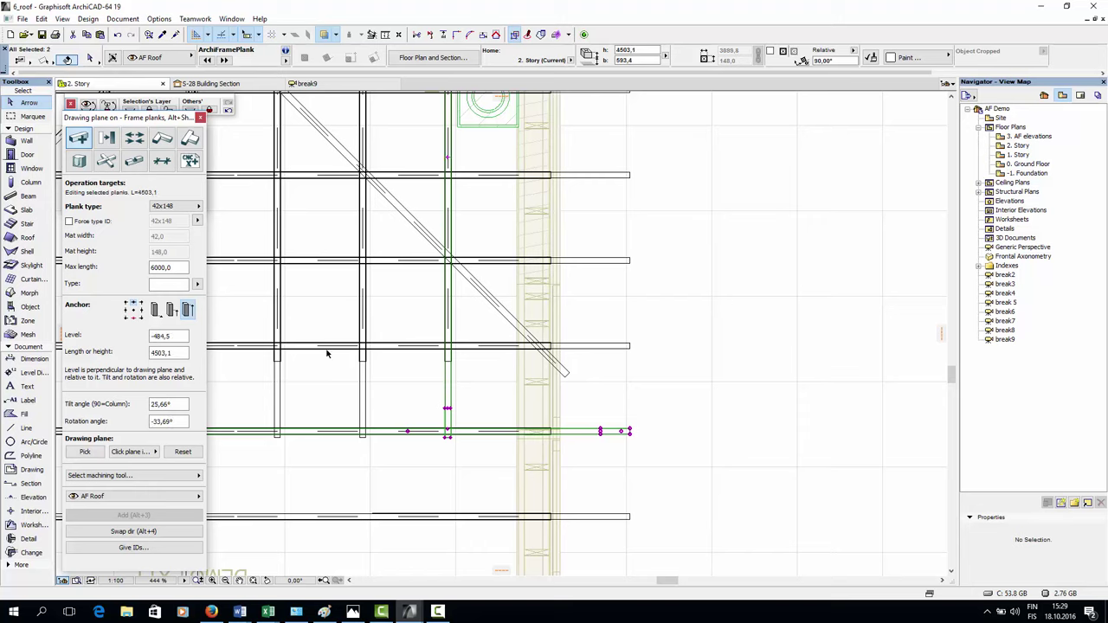
left_click(138, 475)
left_click(242, 494)
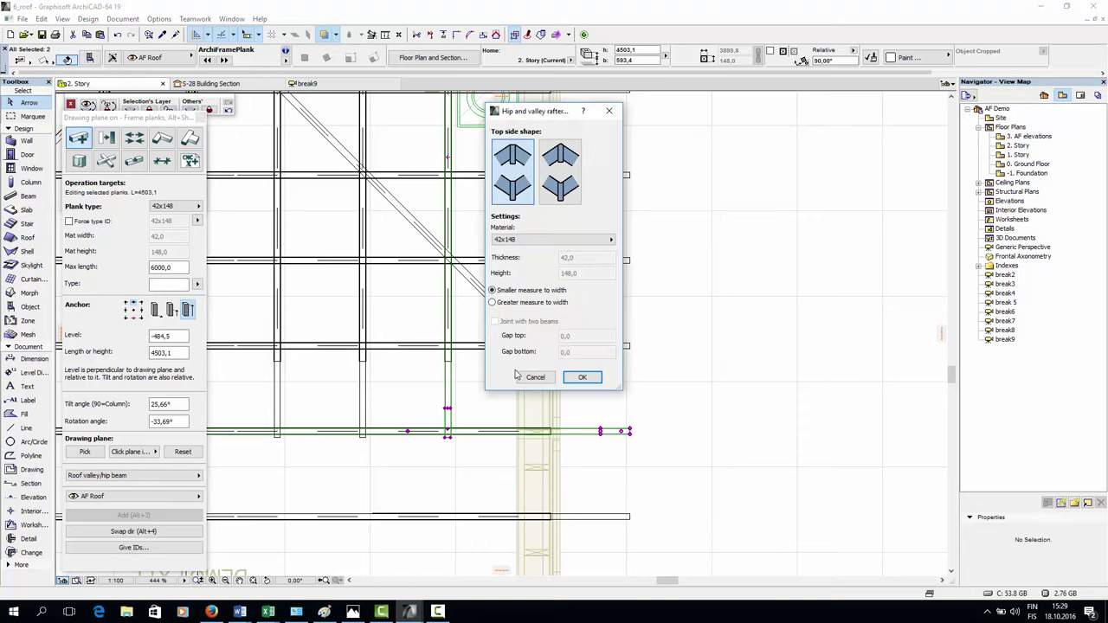
left_click(580, 378)
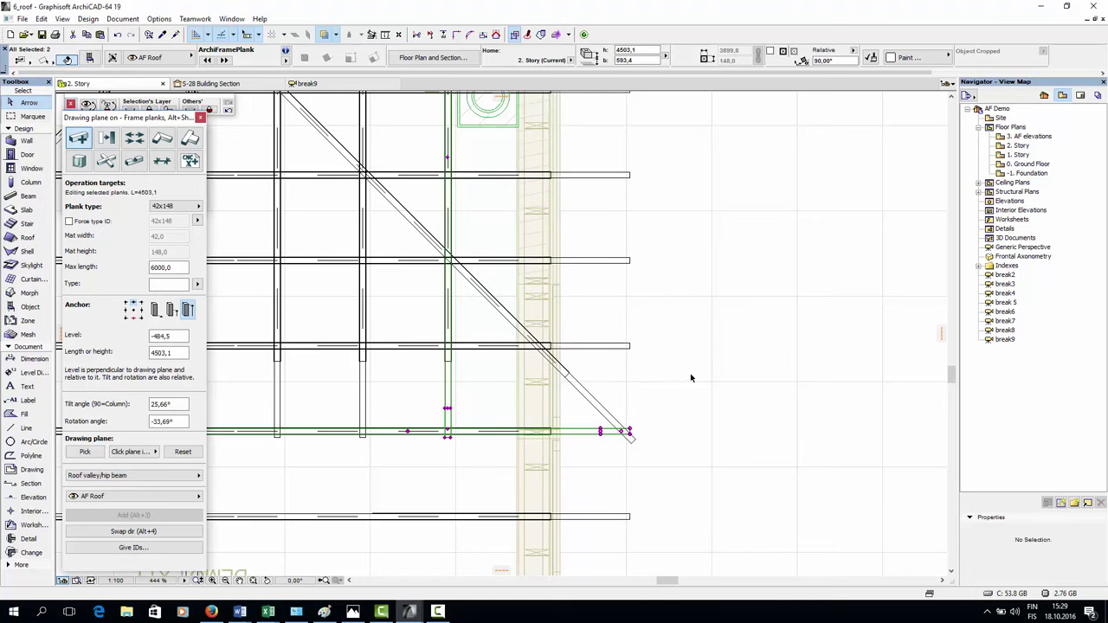
Examine the valley beams and their crossings with the rafters and planks in the break9 3D view
left_click(333, 83)
scroll(403, 359, "up", 5)
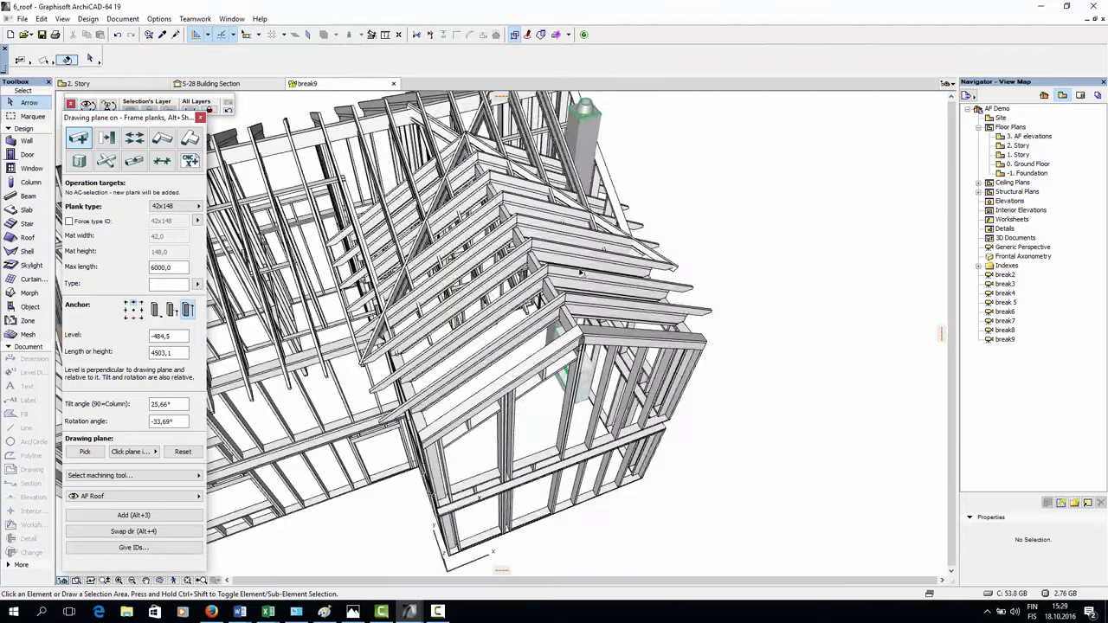
scroll(401, 359, "up", 6)
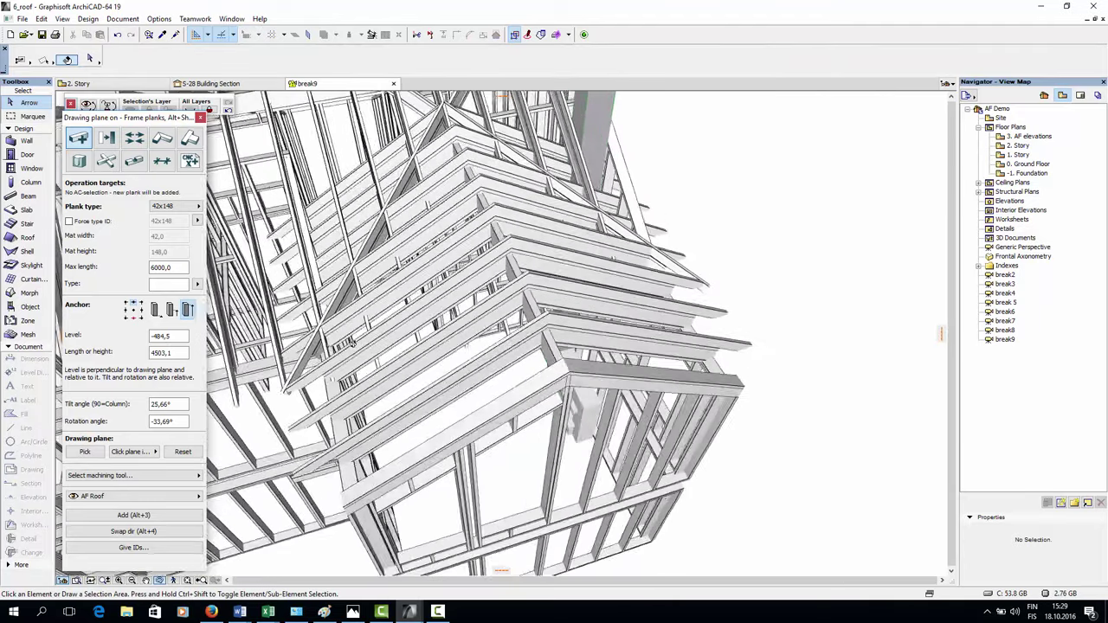
scroll(347, 301, "up", 4)
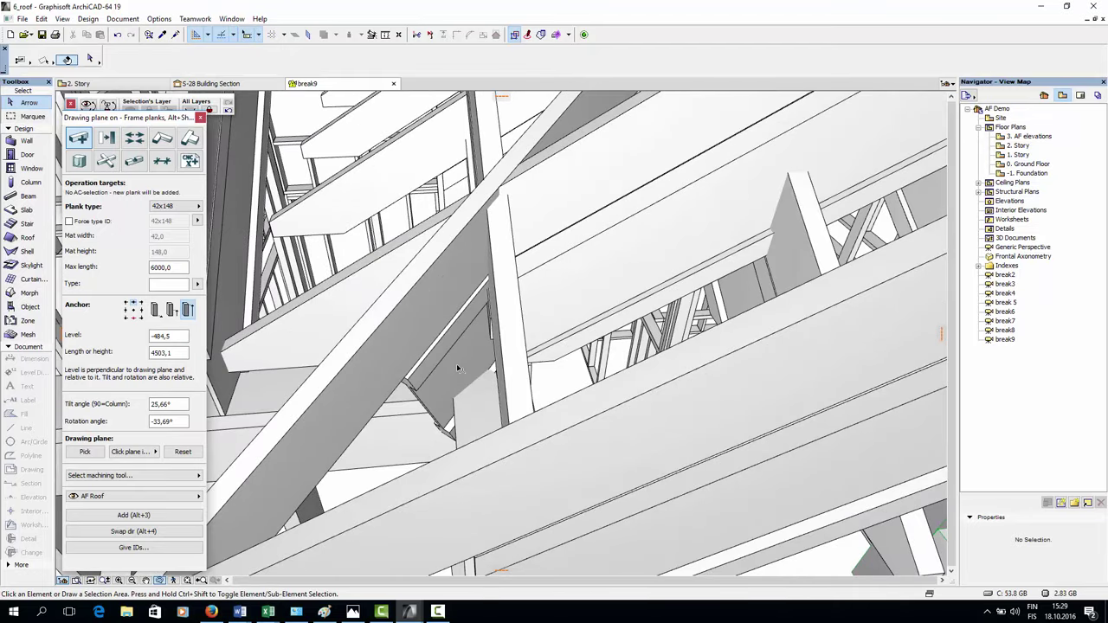
scroll(459, 369, "down", 6)
middle_click_drag(471, 316, 435, 343)
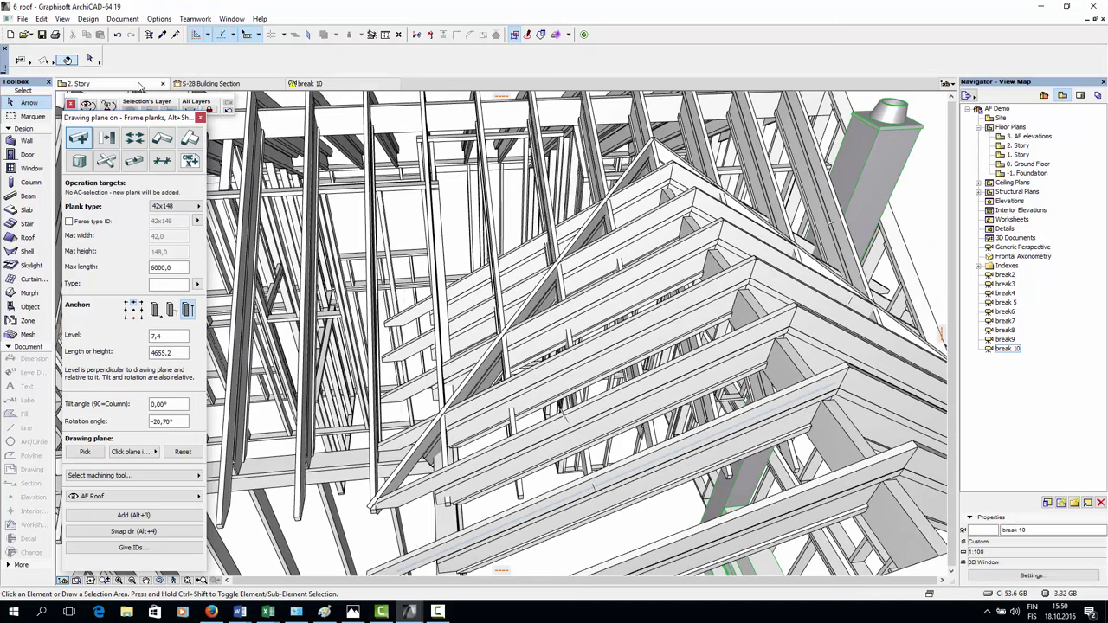
On the 2. Story plan, set the inside corner's 42x148 valley beam as the adjusting operator, using Cut with downwards extrusion
left_click(104, 84)
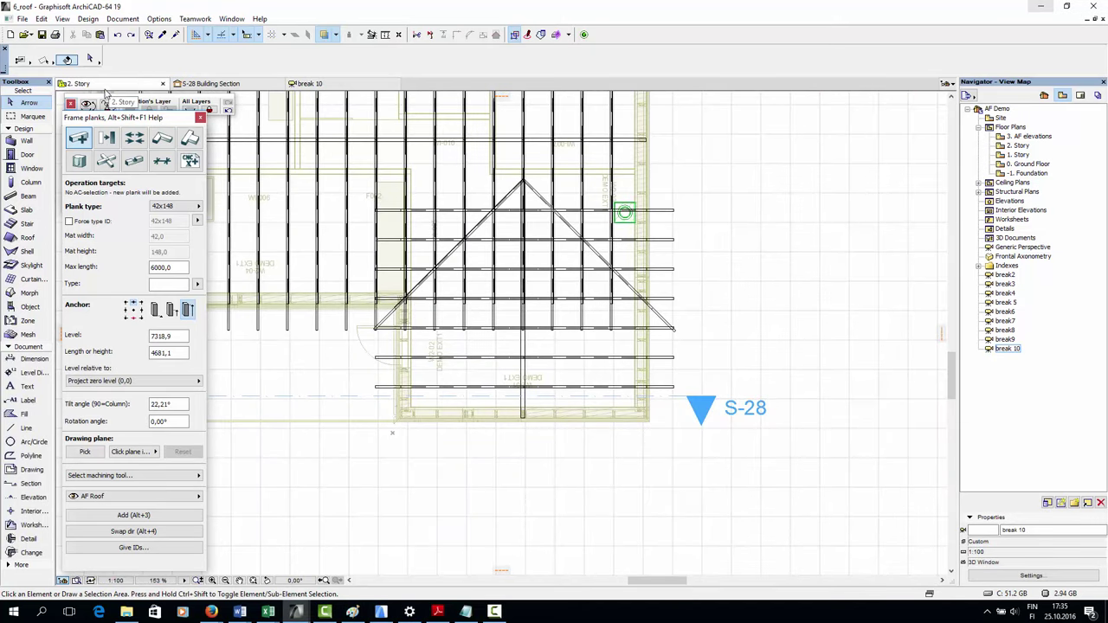
left_click(191, 139)
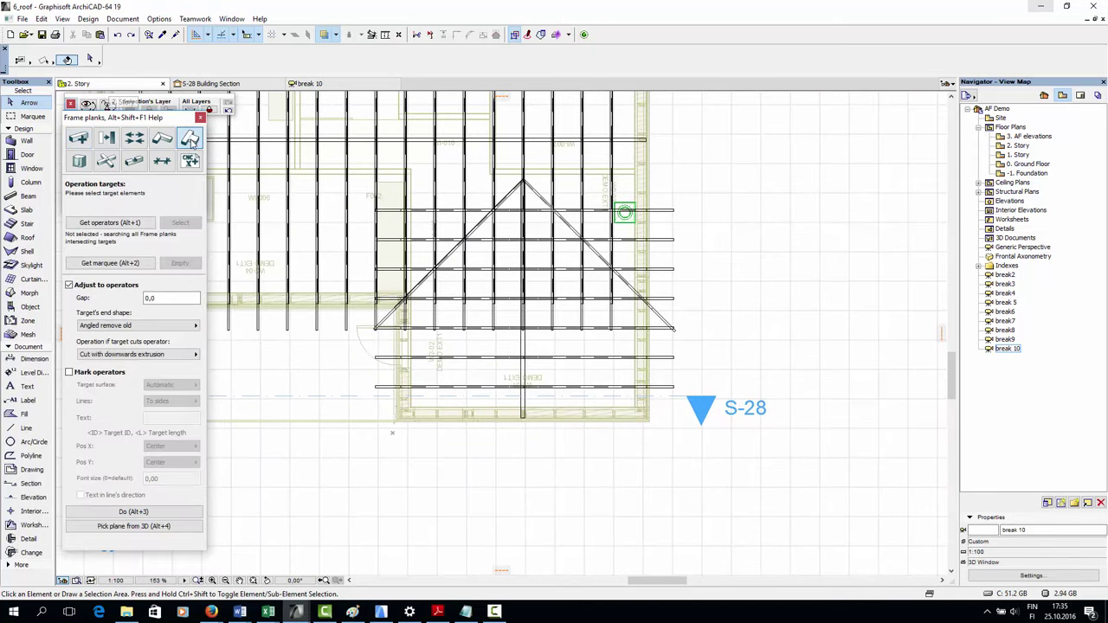
scroll(404, 267, "up", 5)
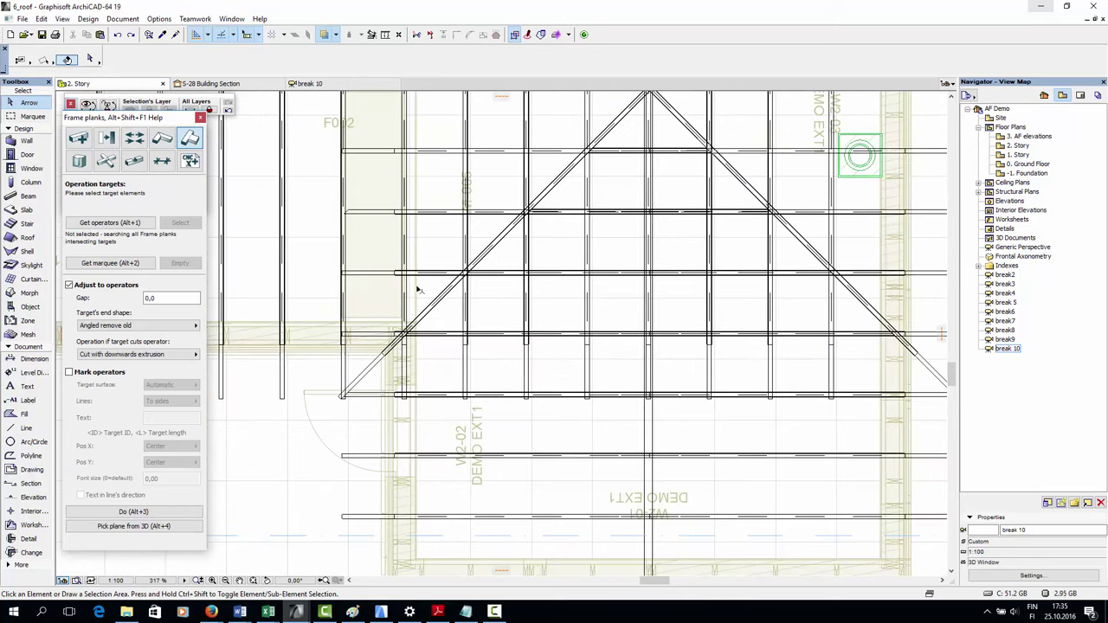
left_click(374, 364)
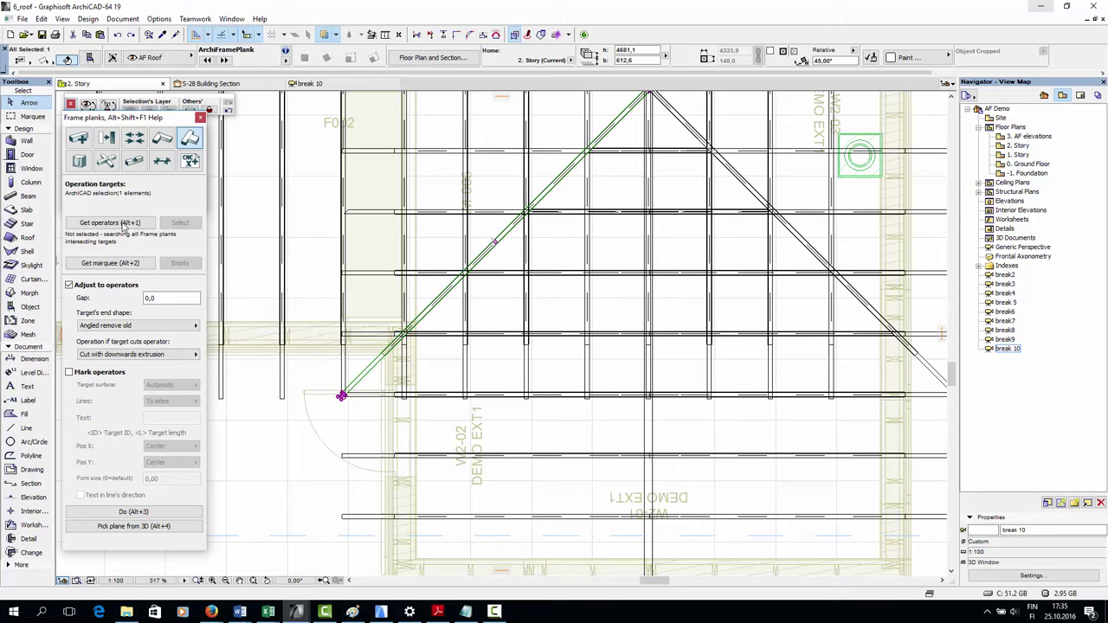
key("alt+1")
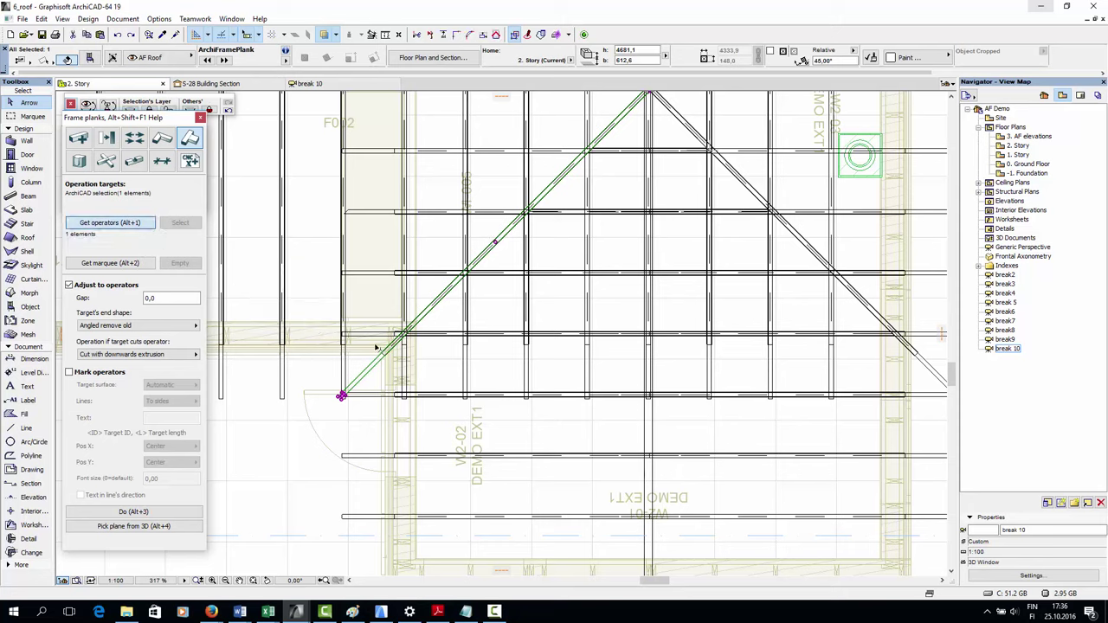
key("Escape")
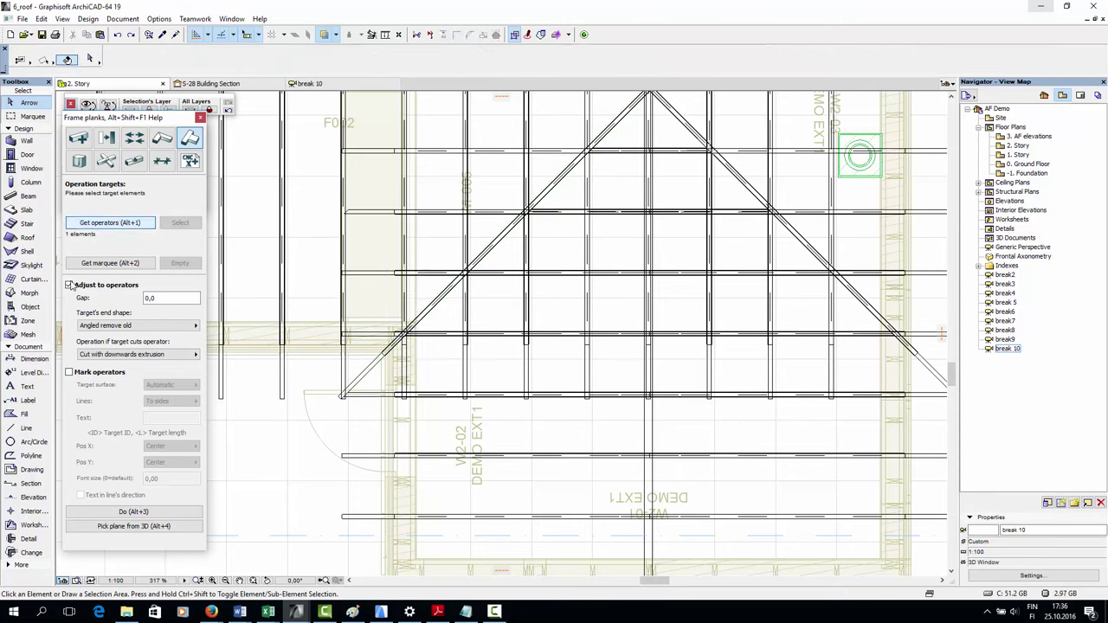
left_click(156, 354)
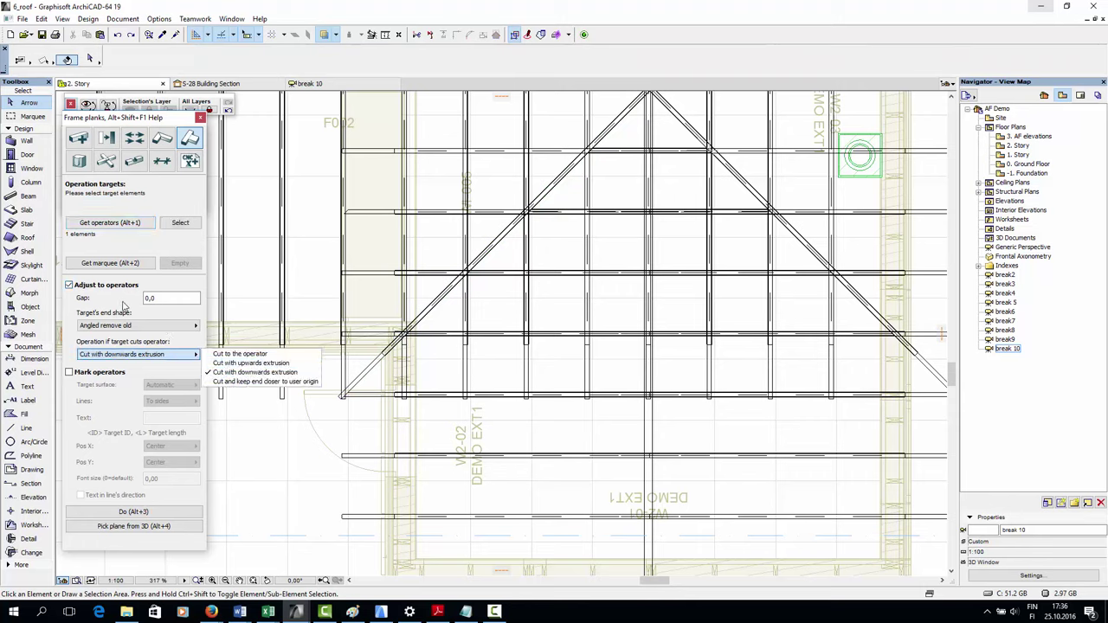
left_click(223, 374)
Cut the four 42x148 planks crossing the inside-corner valley to the operator beam and check the cuts in the break 10 3D view
left_click(374, 354)
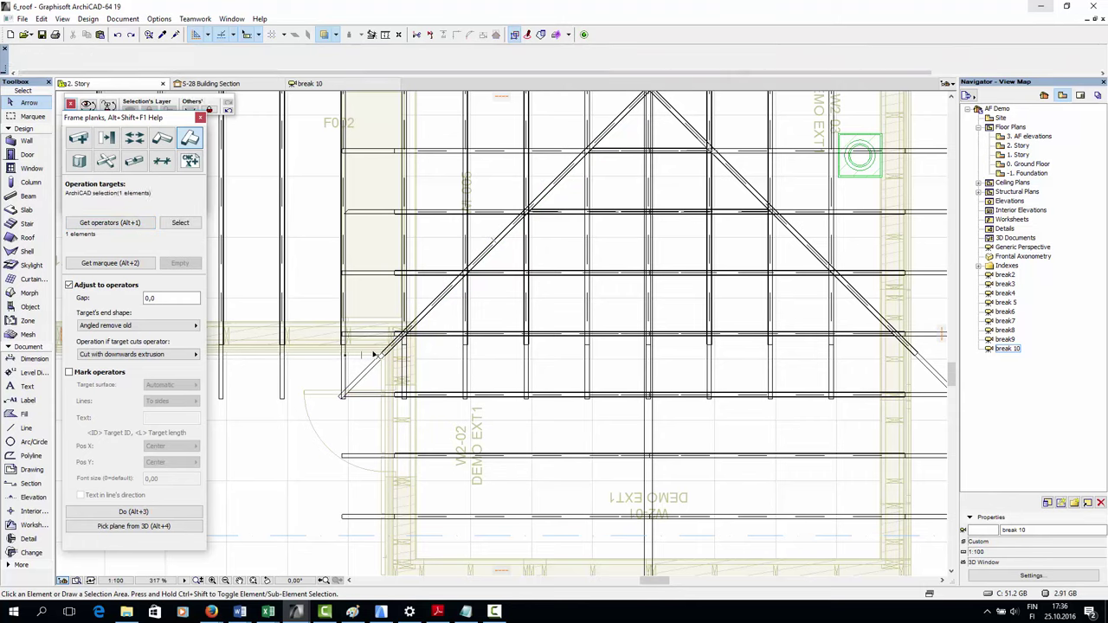
left_click(367, 143)
left_click(375, 122)
middle_click_drag(377, 128, 398, 247)
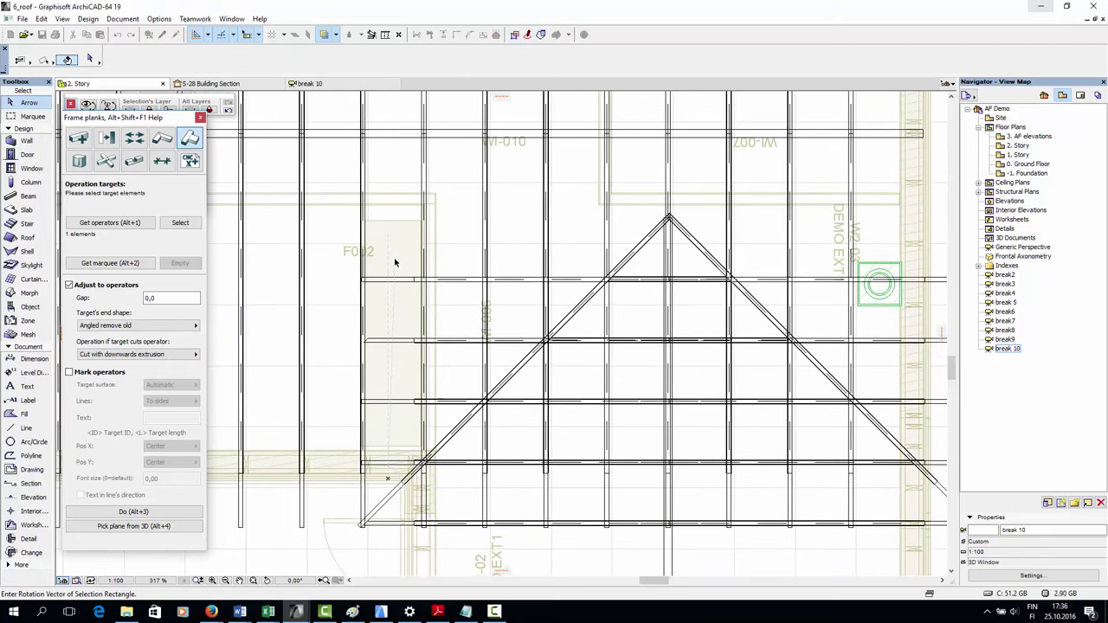
left_click(351, 344)
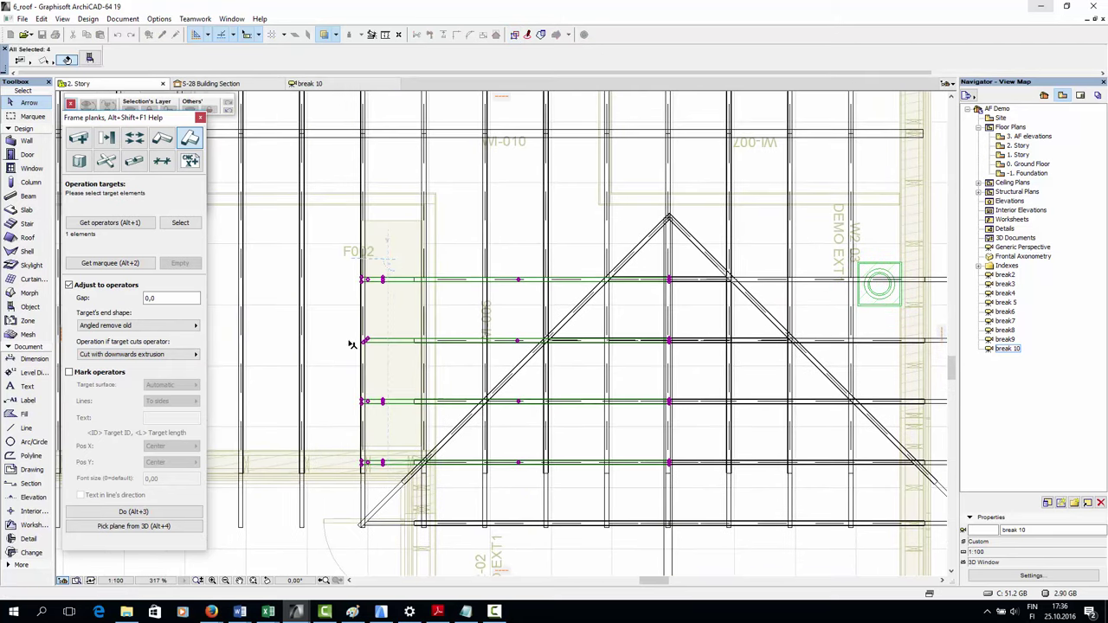
left_click(126, 511)
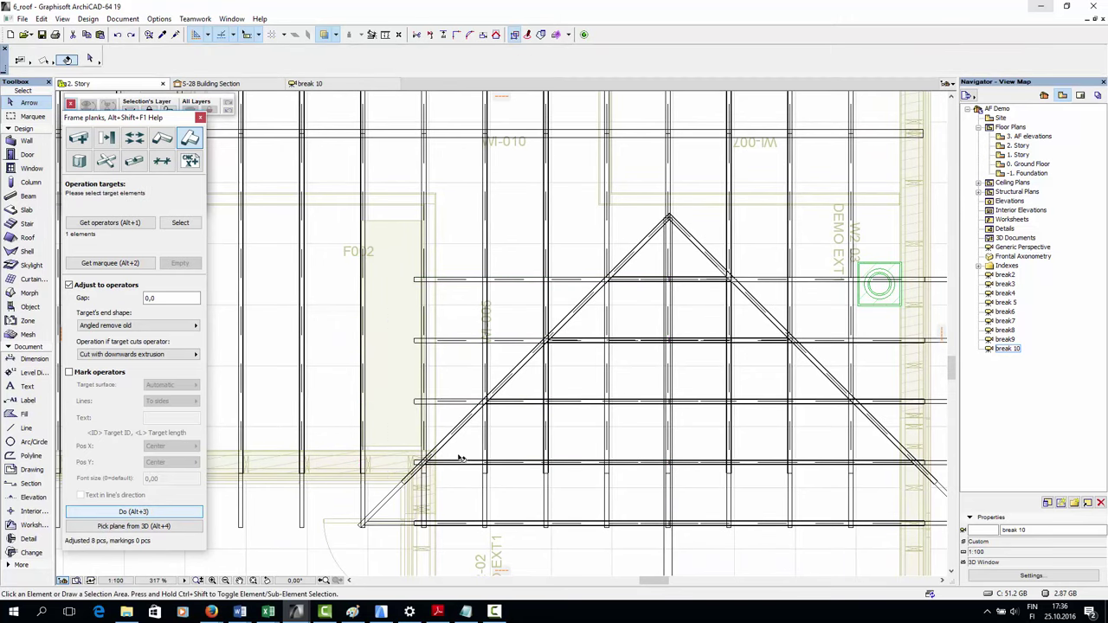
left_click(347, 84)
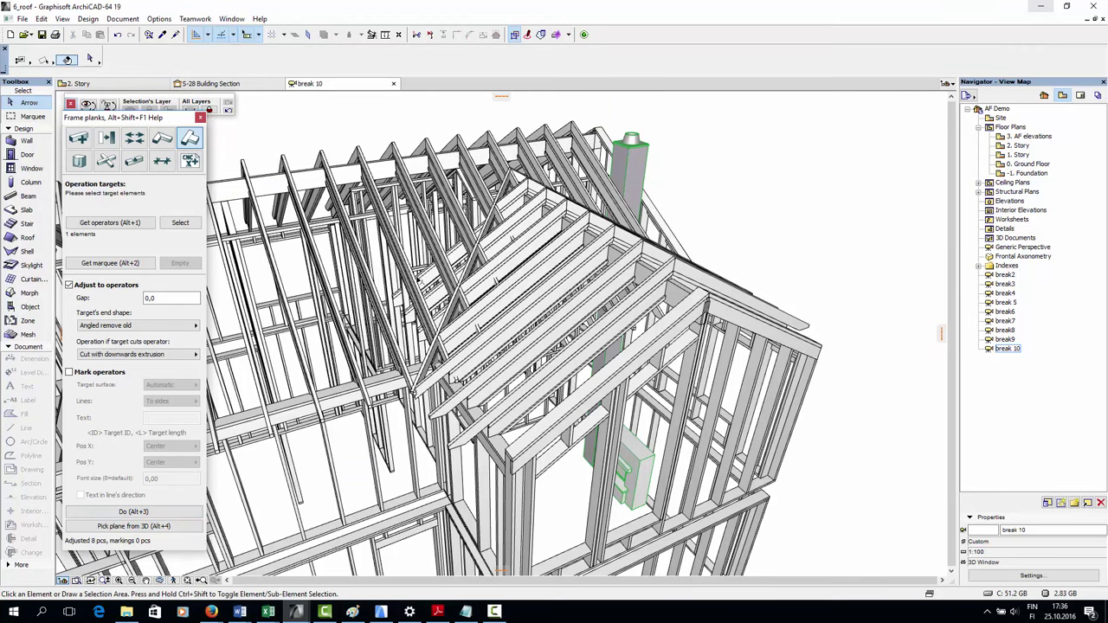
scroll(473, 317, "up", 5)
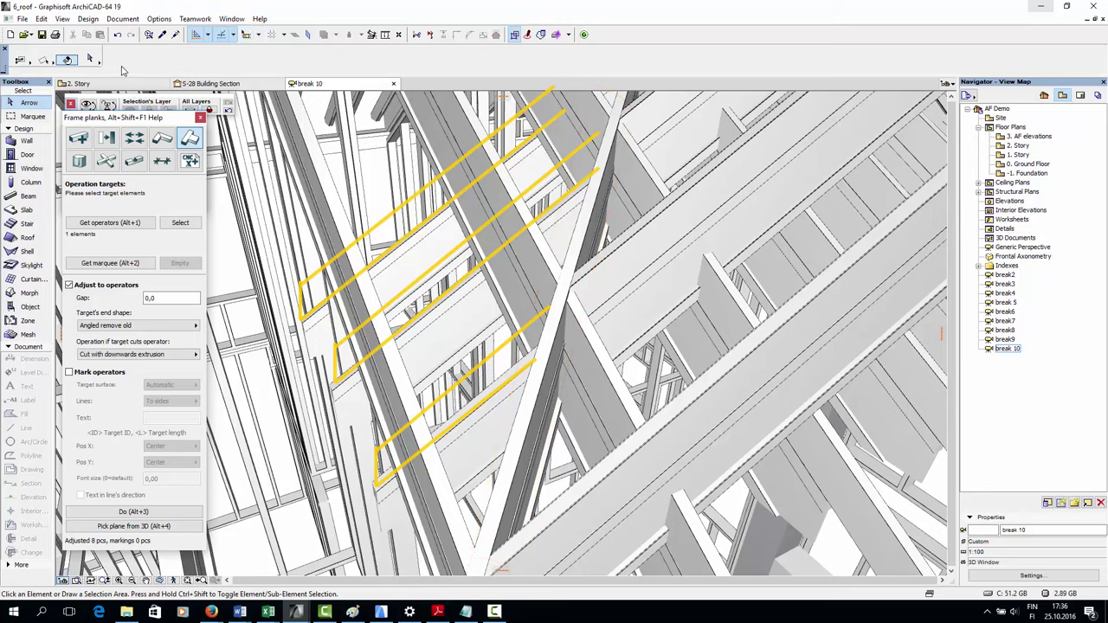
On the 2. Story plan, set the inside corner's I 300 valley beam as the adjusting operator
left_click(78, 84)
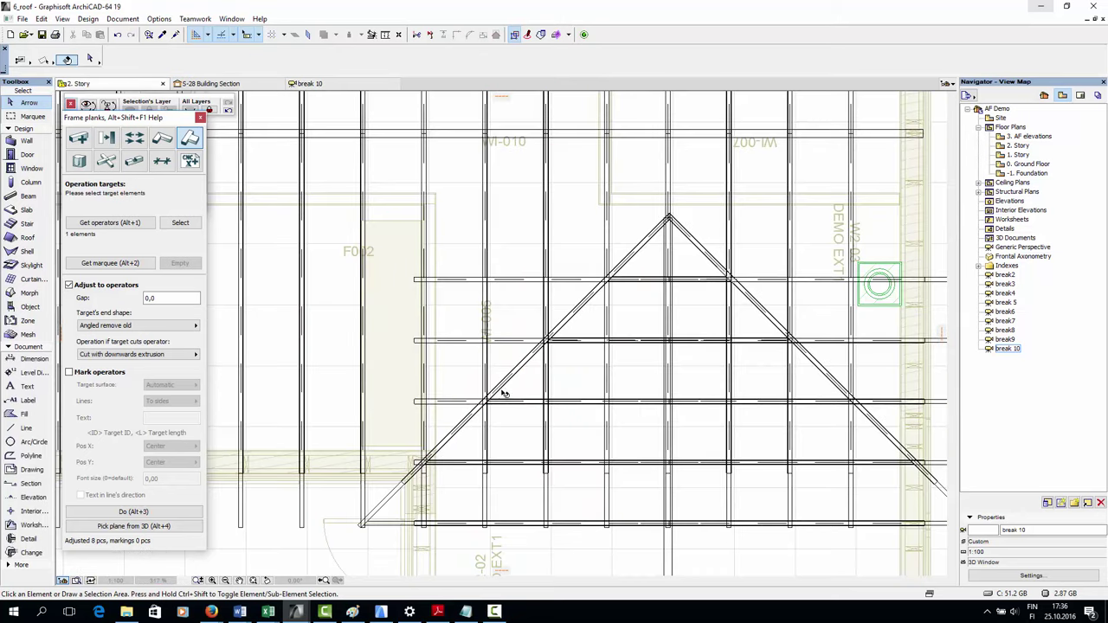
left_click(405, 487)
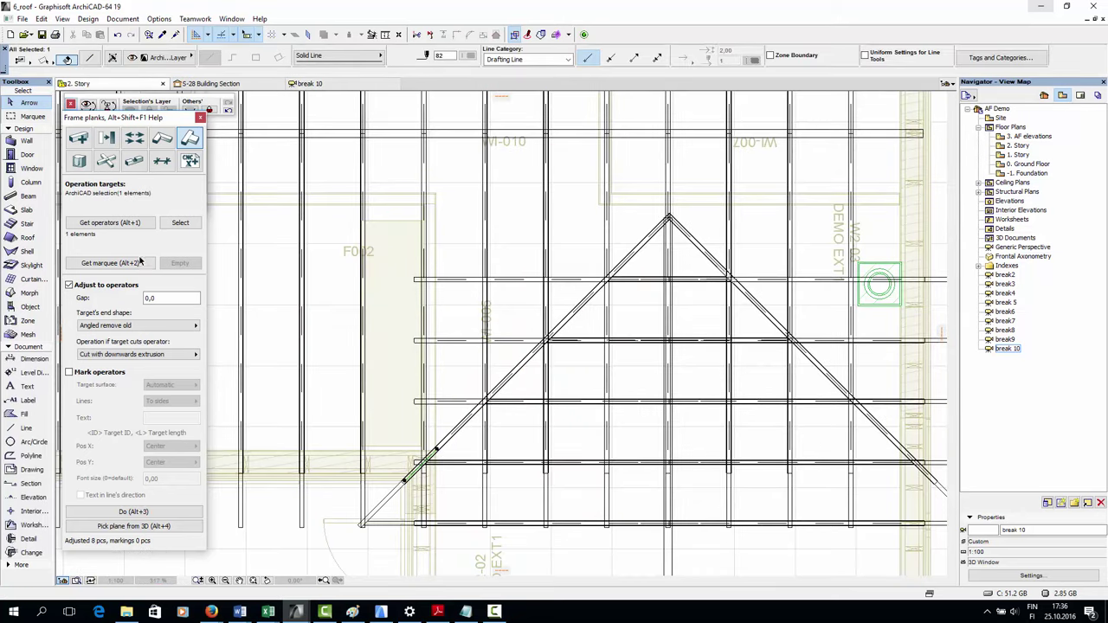
left_click(128, 225)
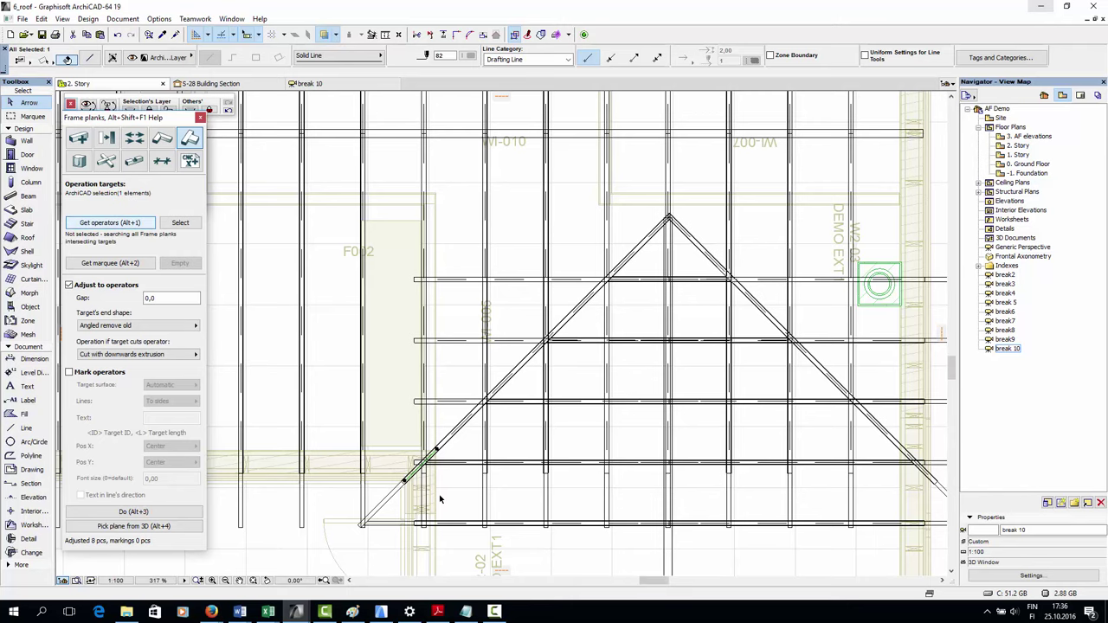
scroll(406, 488, "up", 3)
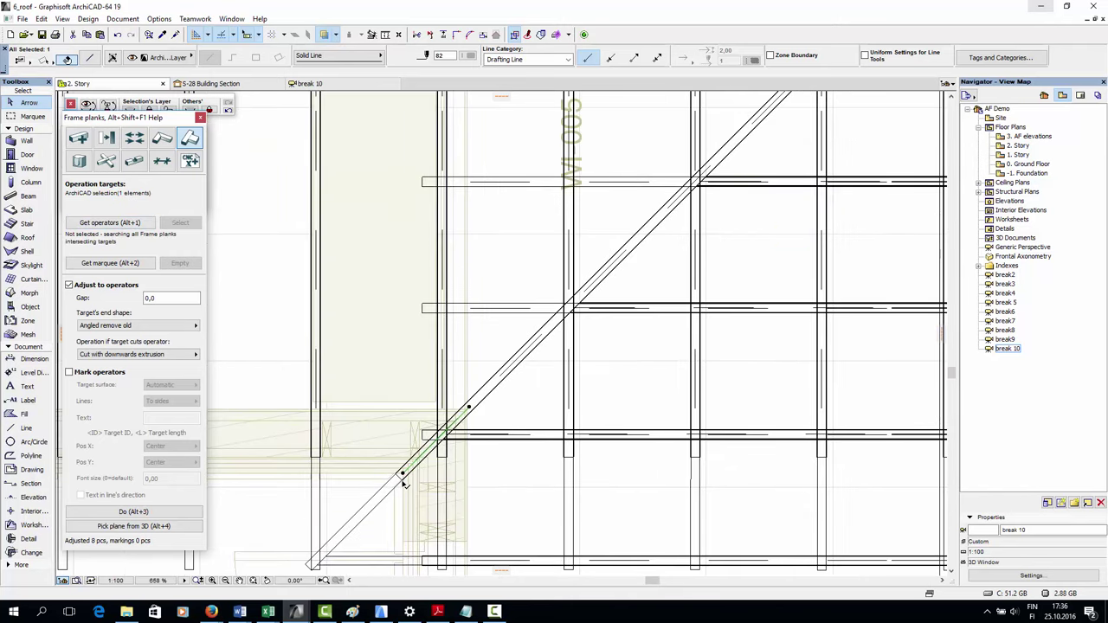
left_click(403, 481)
left_click(109, 222)
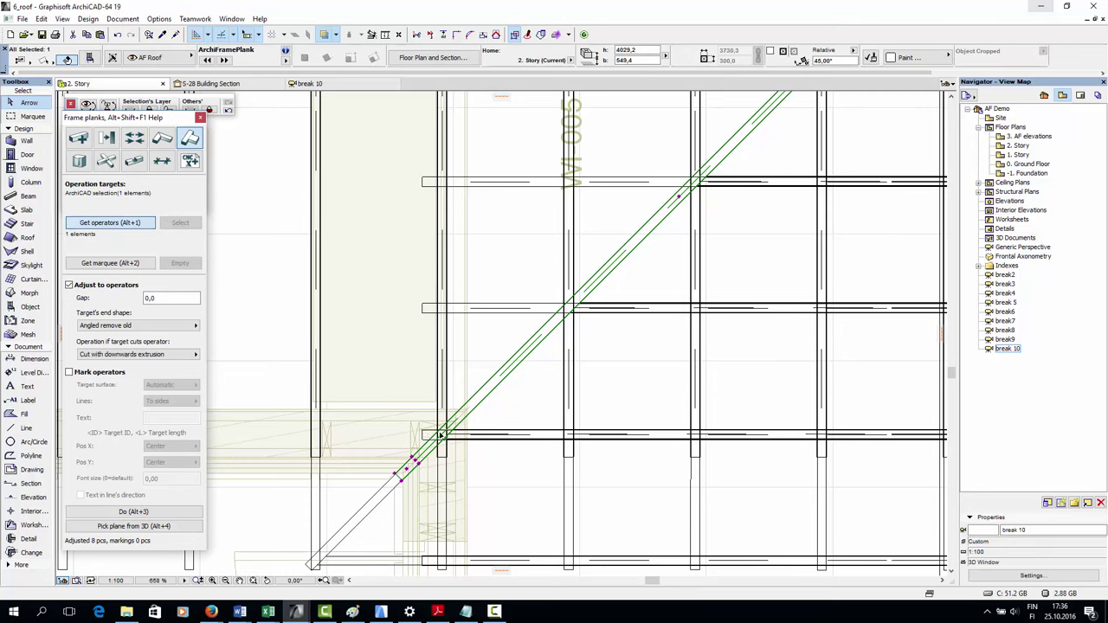
Cut the four I 300 rafters crossing the inside-corner valley to the operator beam and check the cuts in the break 10 3D view
left_click(443, 433)
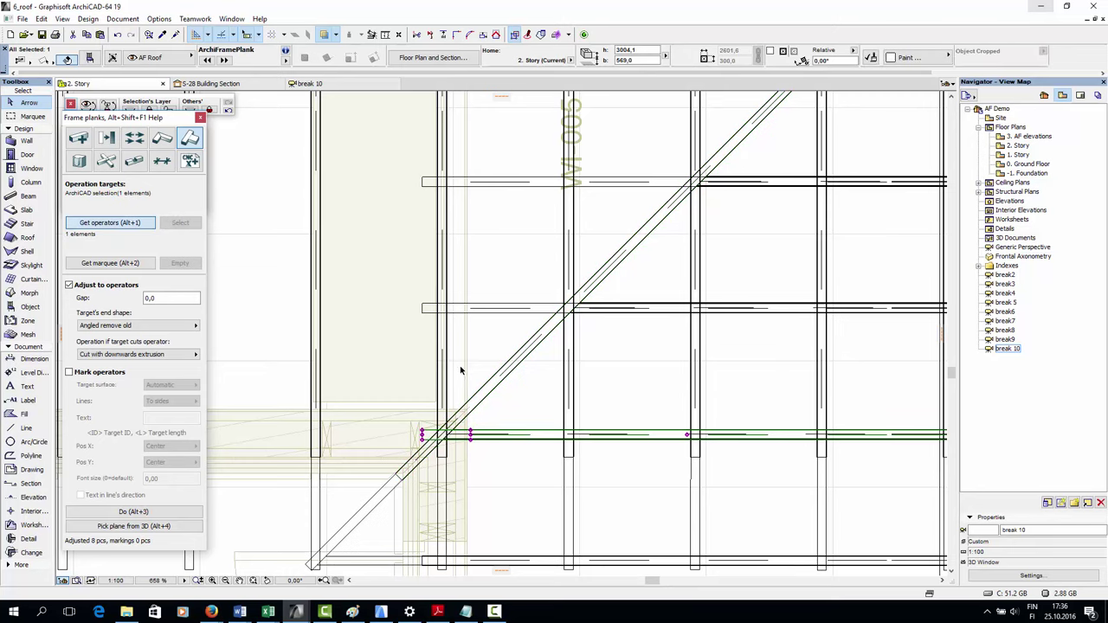
left_click(505, 273)
scroll(506, 273, "down", 3)
middle_click_drag(505, 275, 505, 375)
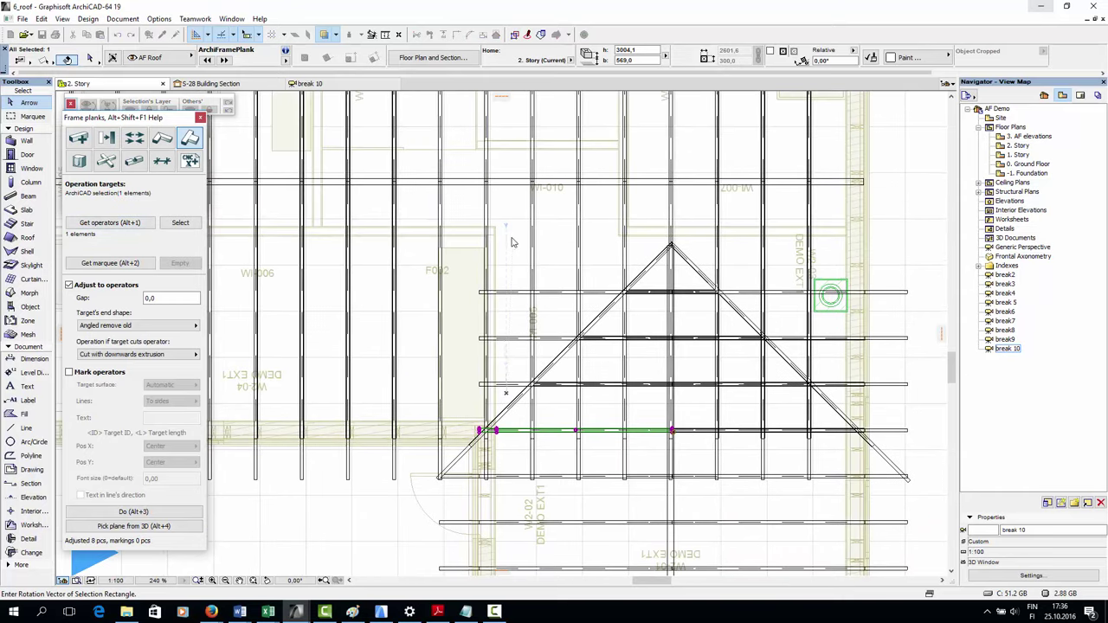
left_click(514, 239)
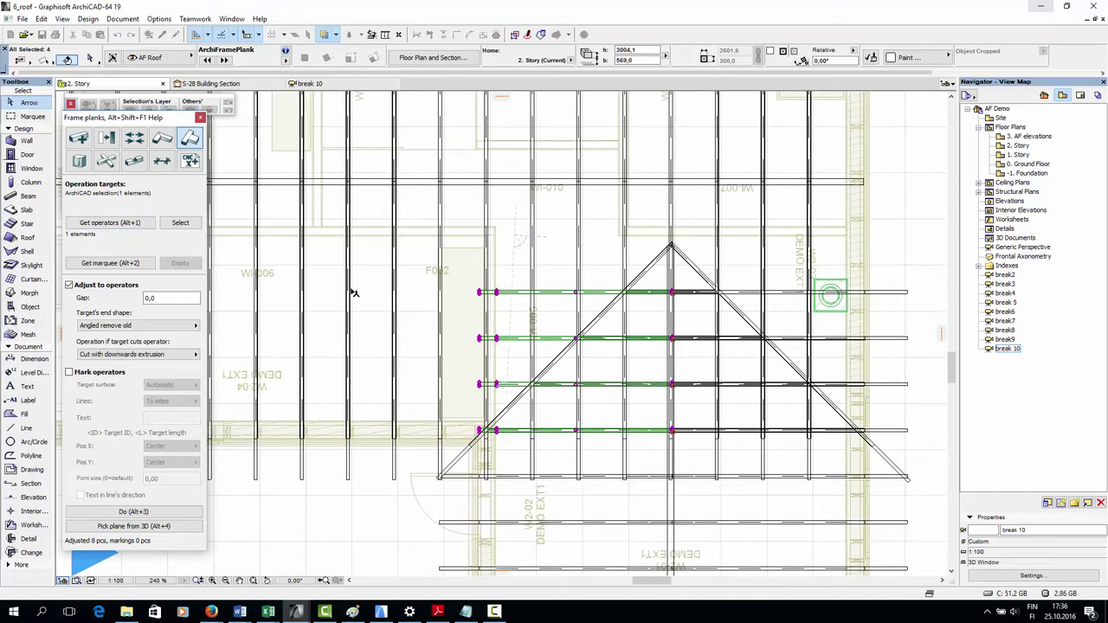
left_click(137, 513)
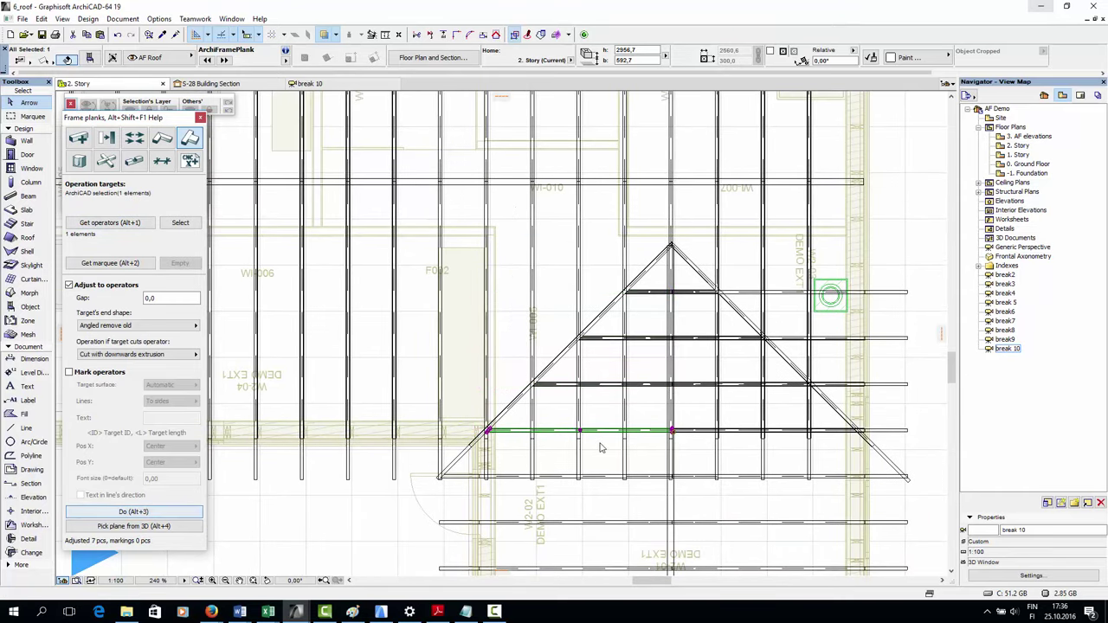
left_click(387, 82)
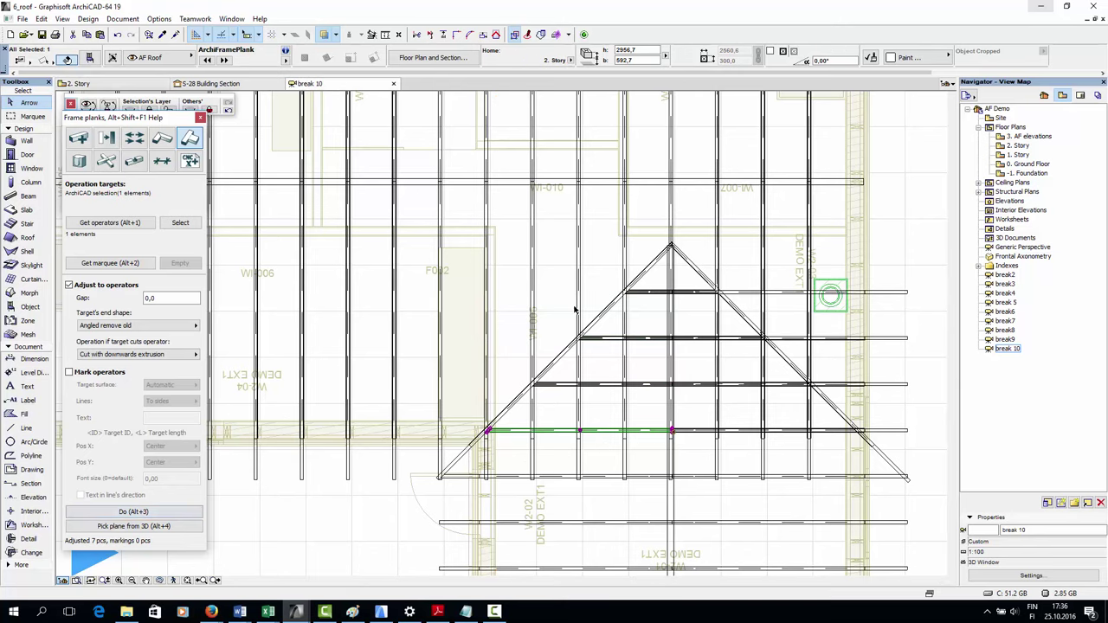
key("Escape")
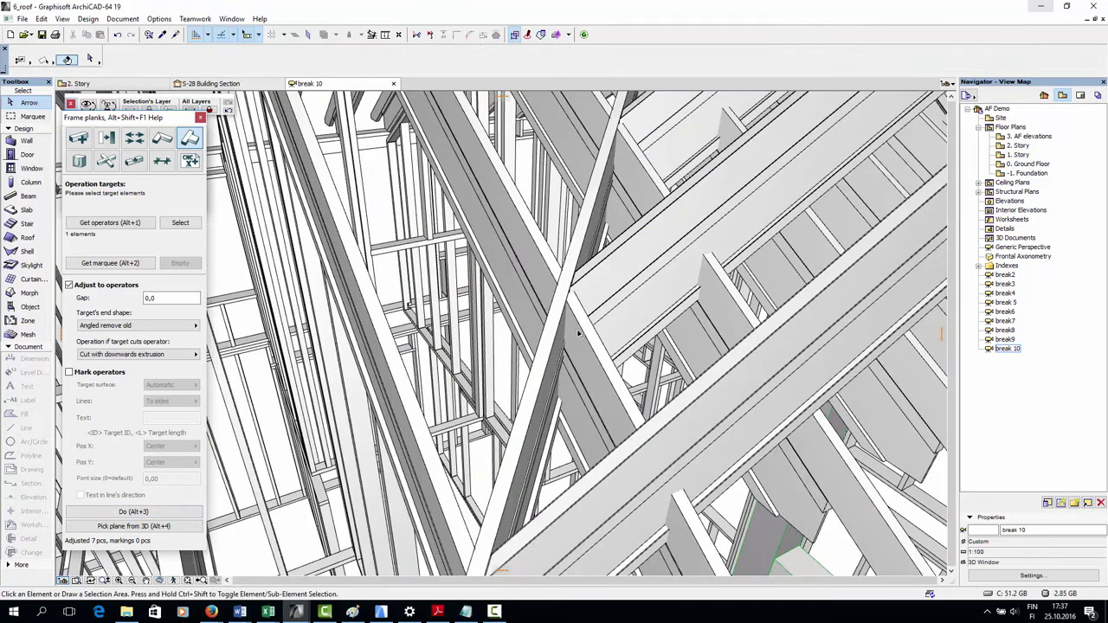
scroll(597, 334, "down", 4)
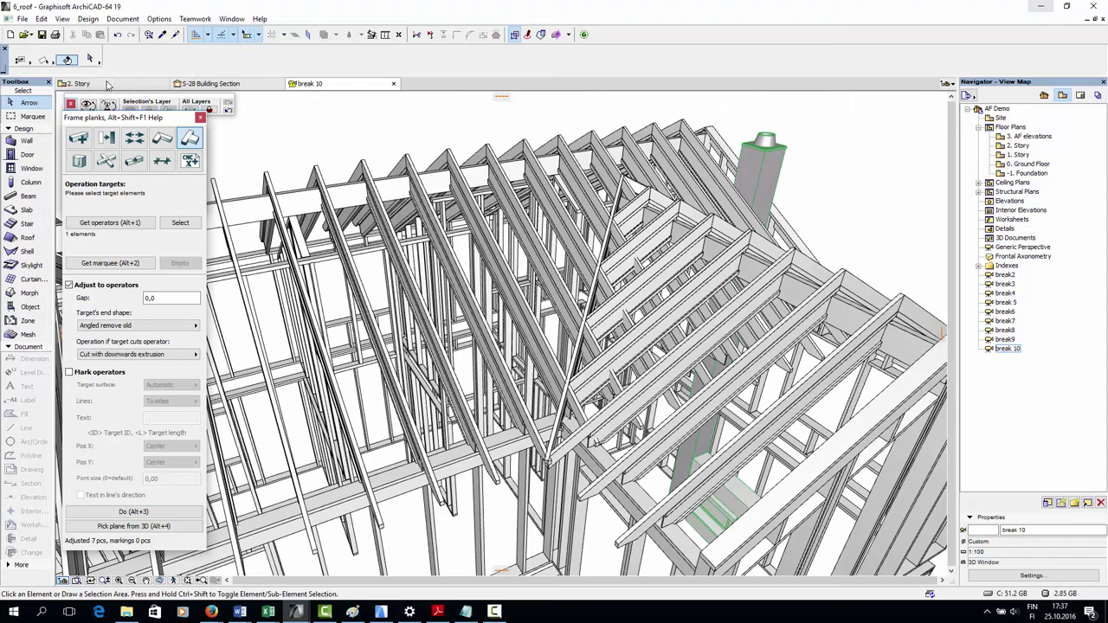
On the 2. Story plan, set the 42x148 valley beam on the chimney side as the adjusting operator
left_click(105, 83)
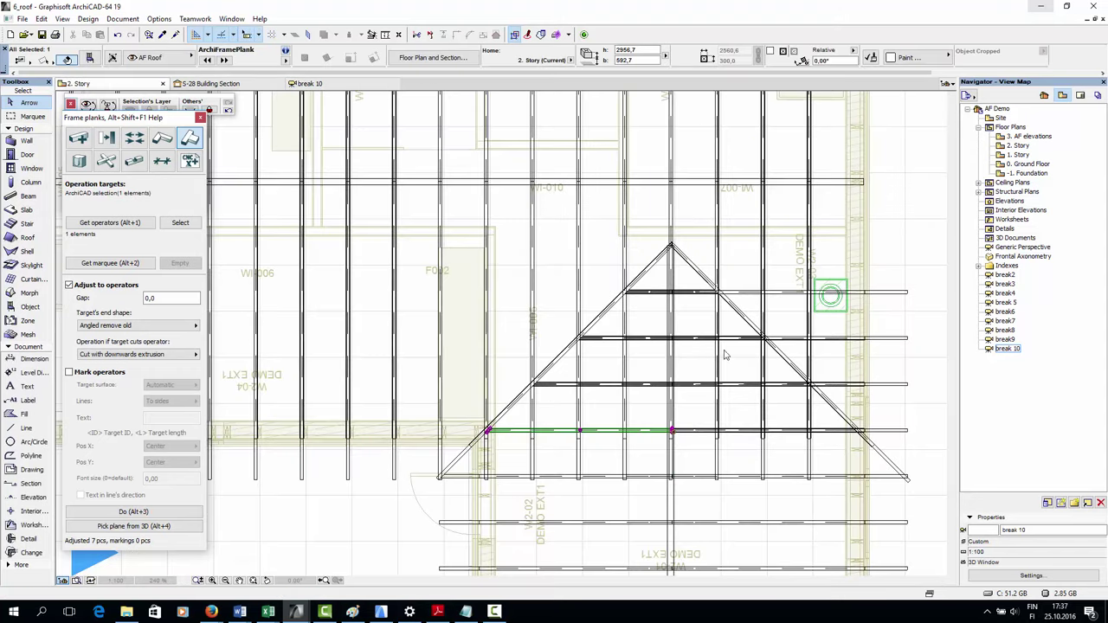
left_click(900, 474)
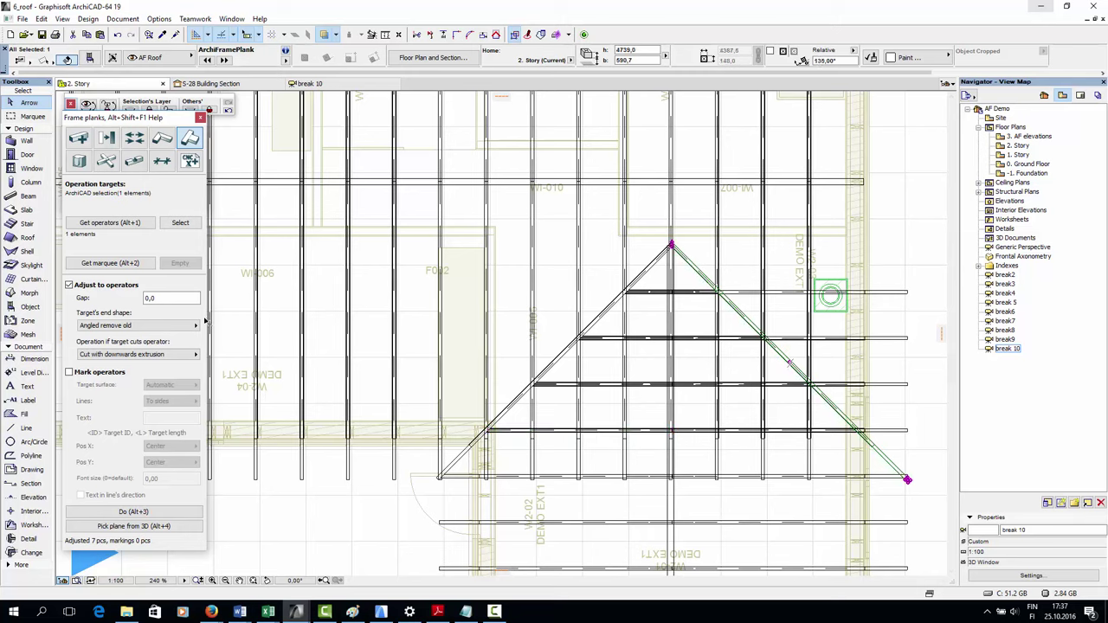
left_click(99, 227)
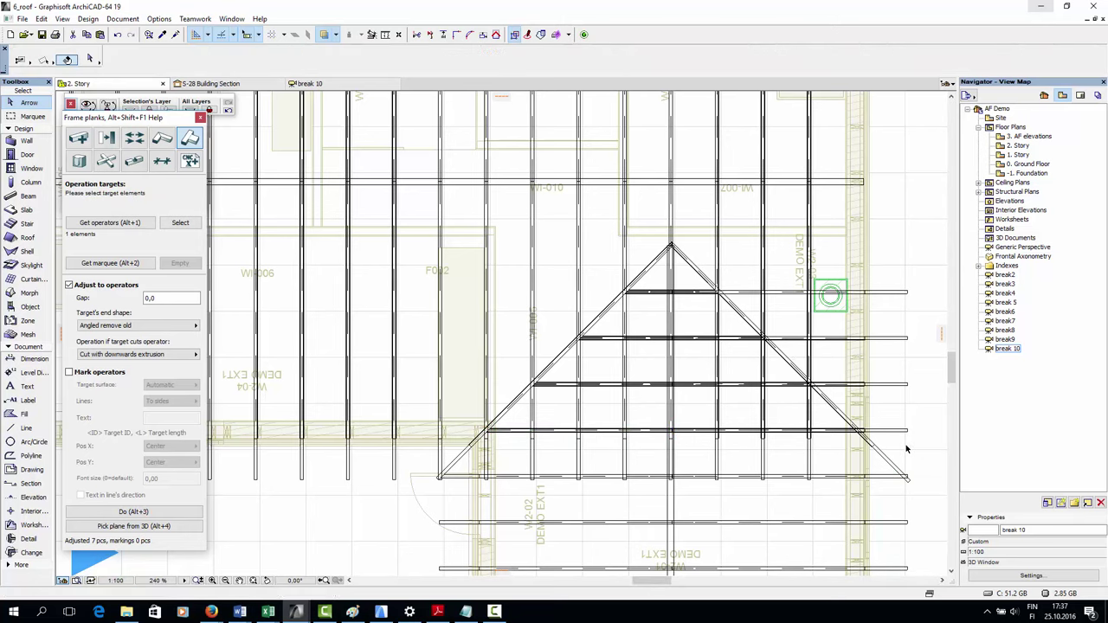
Cut the four 42x148 planks of the smaller roof crossing the chimney-side valley to the operator beam
left_click(927, 449)
left_click(900, 447)
key("Escape")
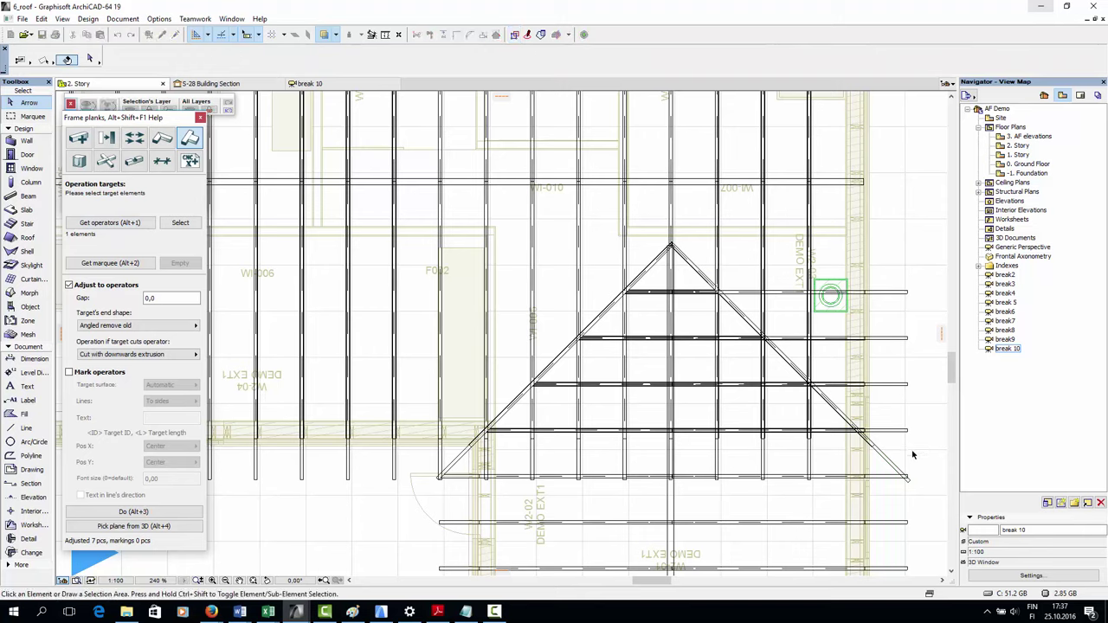
left_click(907, 449)
left_click(896, 275)
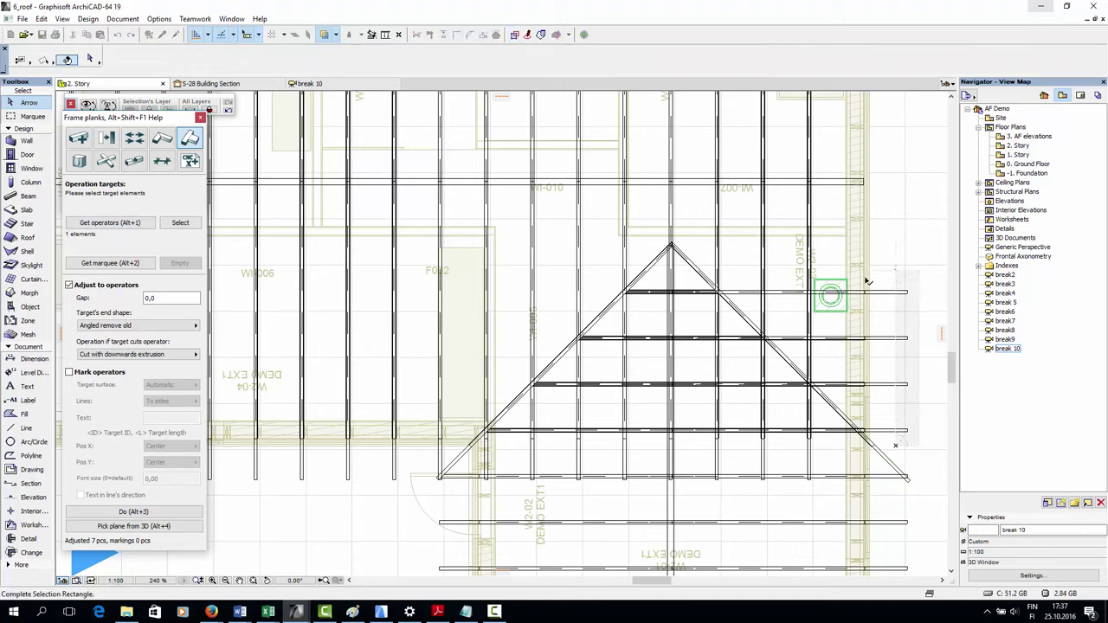
left_click(869, 279)
key("alt+3")
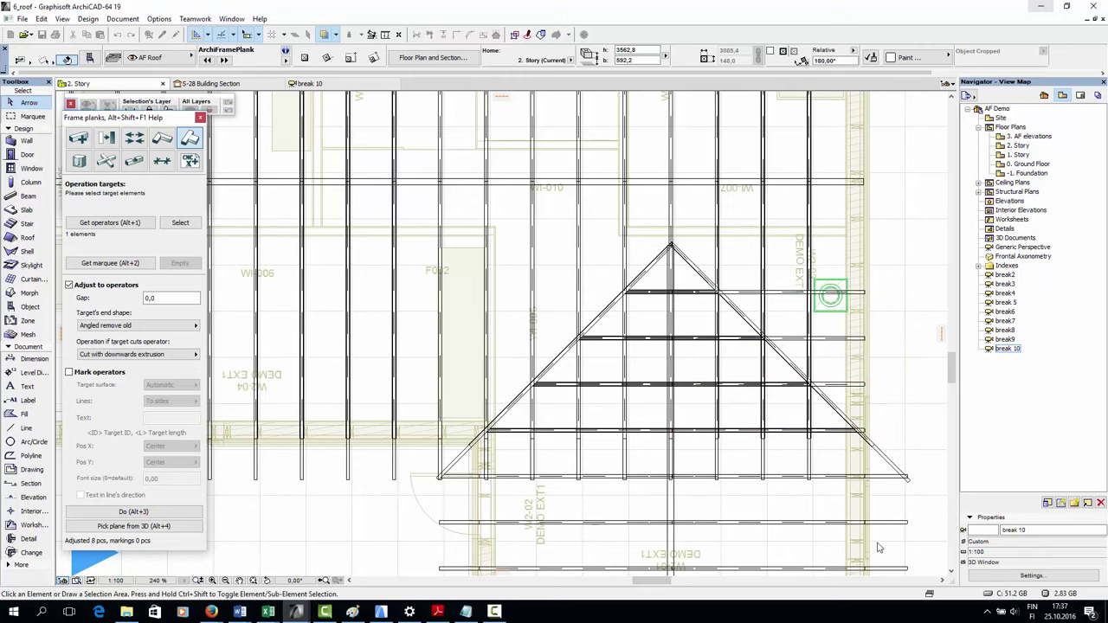
Set the I 300 valley beam on the chimney side as the adjusting operator
scroll(874, 448, "up", 2)
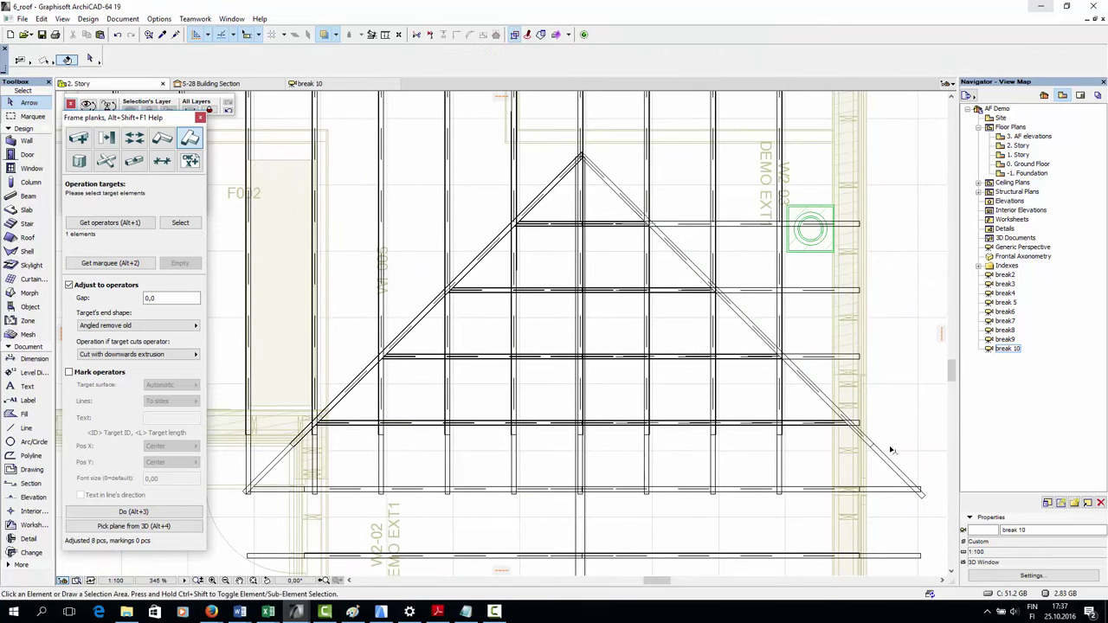
left_click(881, 452)
middle_click_drag(870, 441, 829, 535)
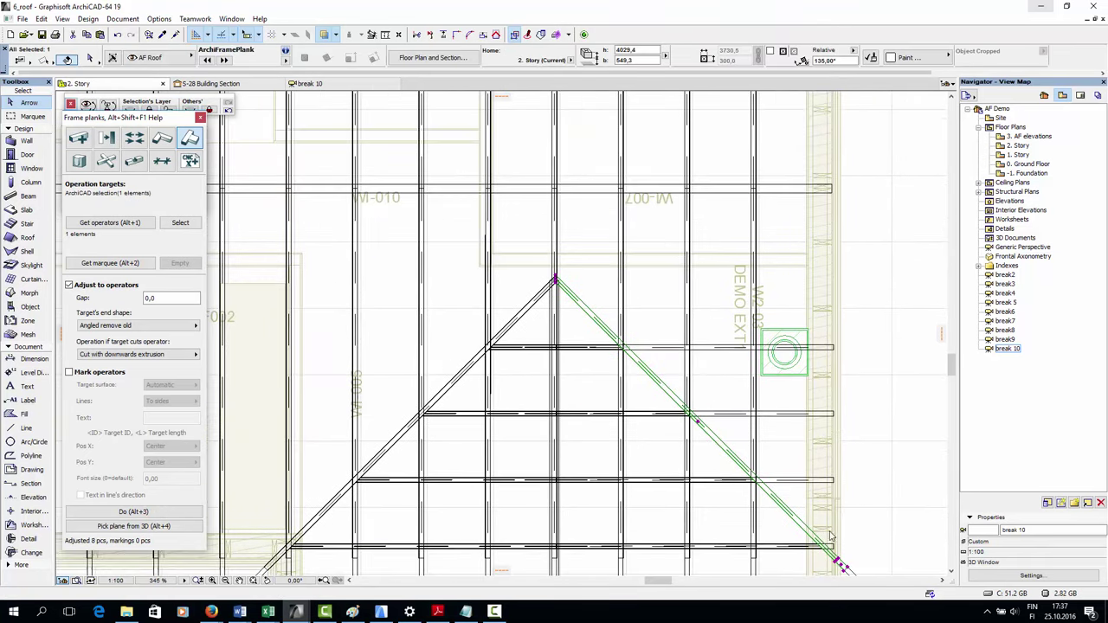
left_click(111, 223)
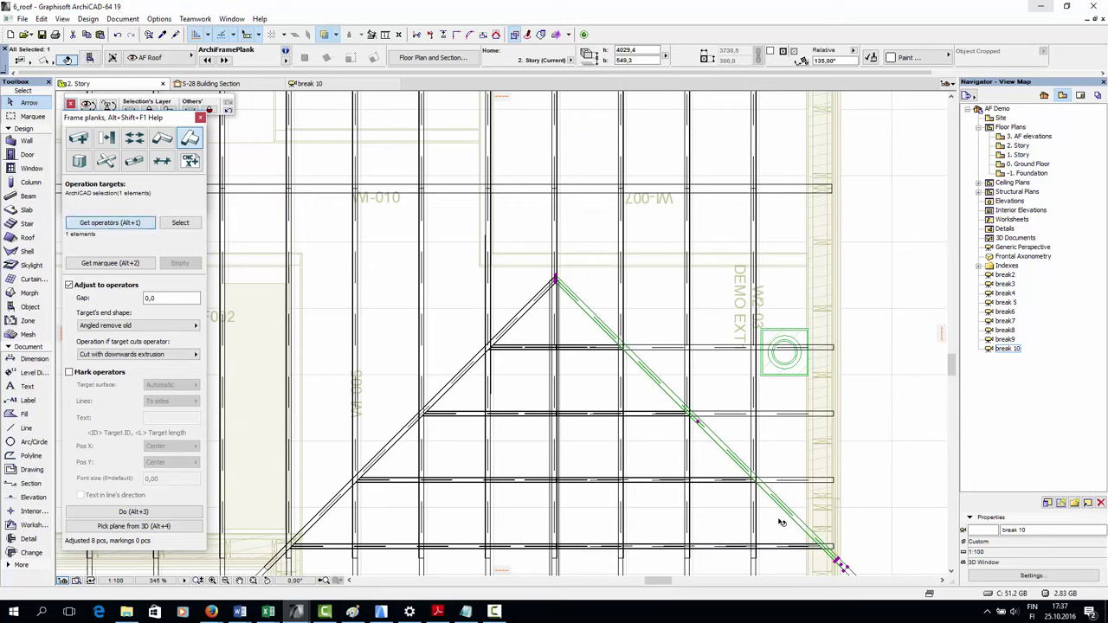
Cut the four I 300 rafters of the smaller roof crossing the chimney-side valley to the I 300 operator beam
left_click(834, 544)
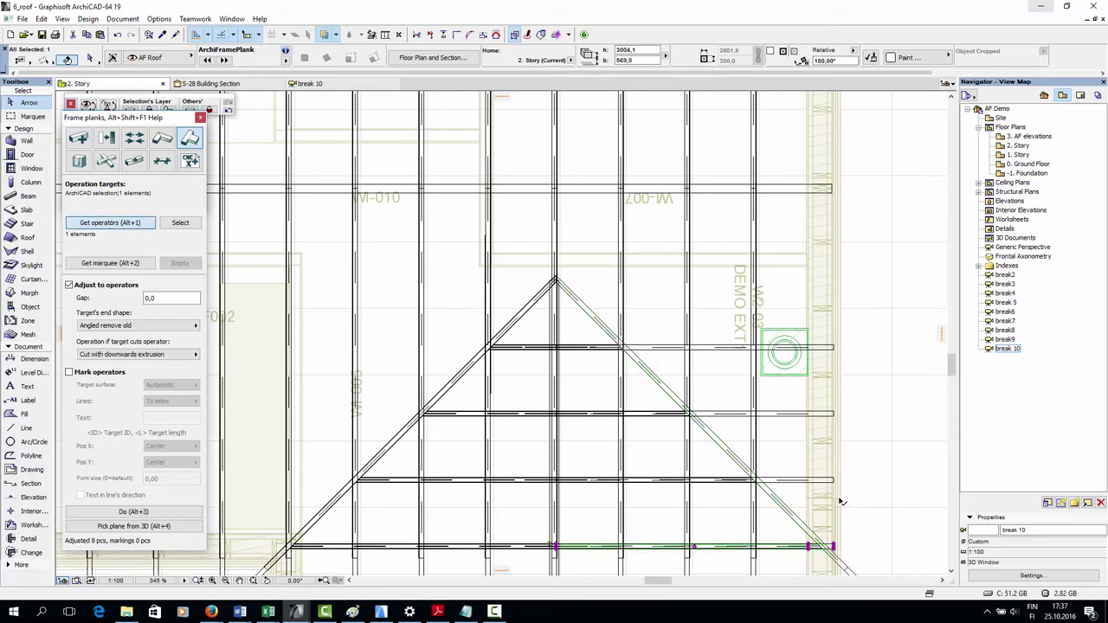
left_click(840, 499)
left_click(824, 350)
left_click(828, 340)
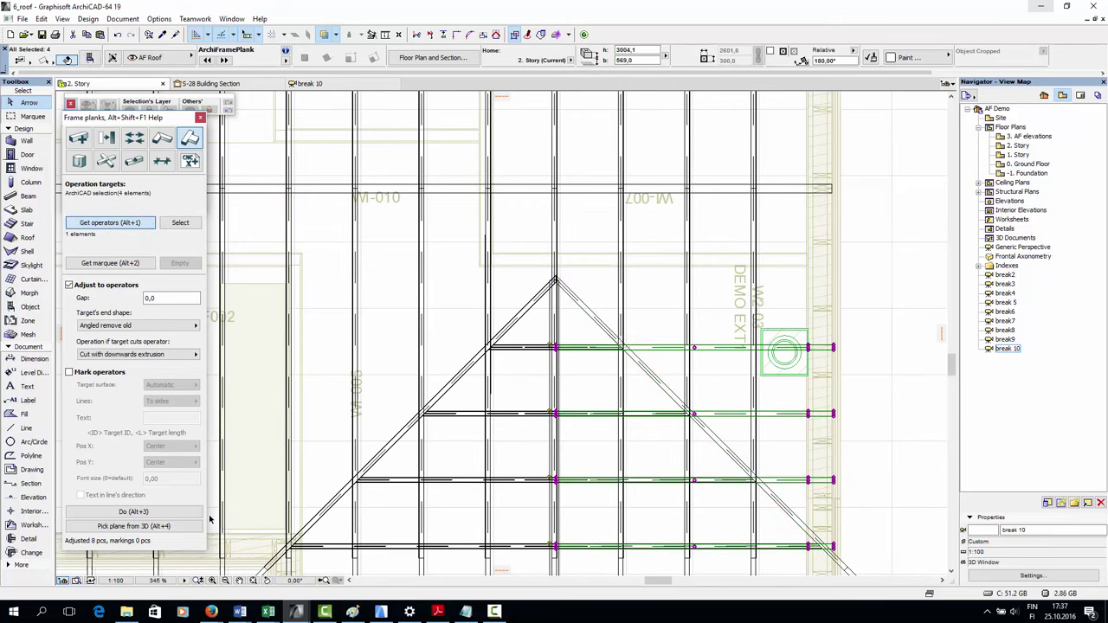
left_click(134, 513)
Set the chimney-side 42x148 valley beam as operator and cut the three main-roof 42x148 planks crossing that valley to it
scroll(682, 502, "down", 3)
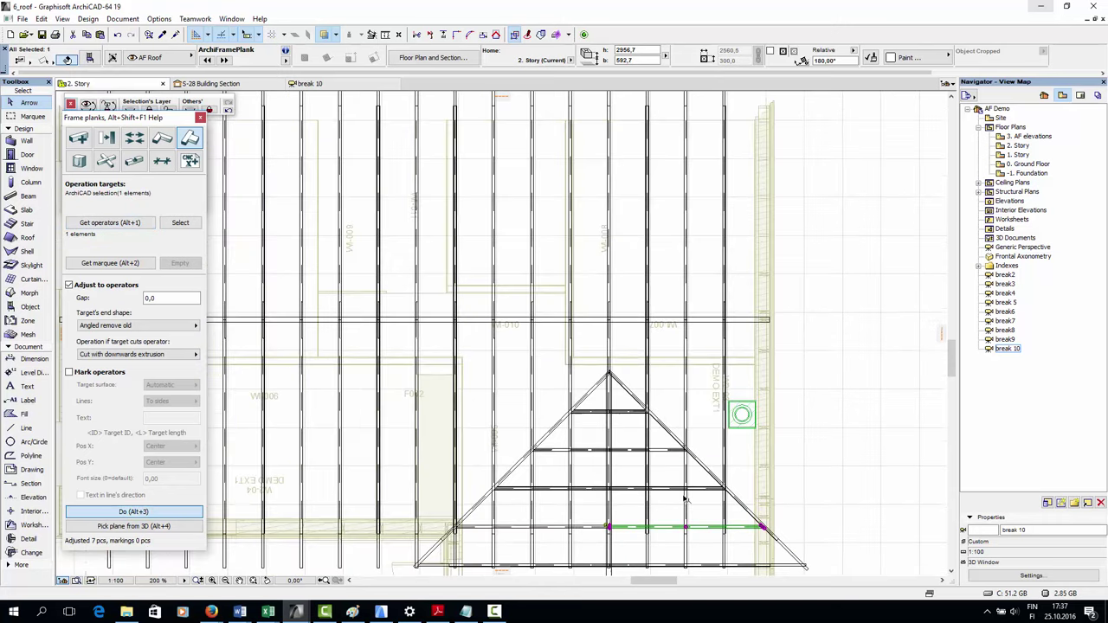
middle_click_drag(683, 503, 710, 395)
key("Escape")
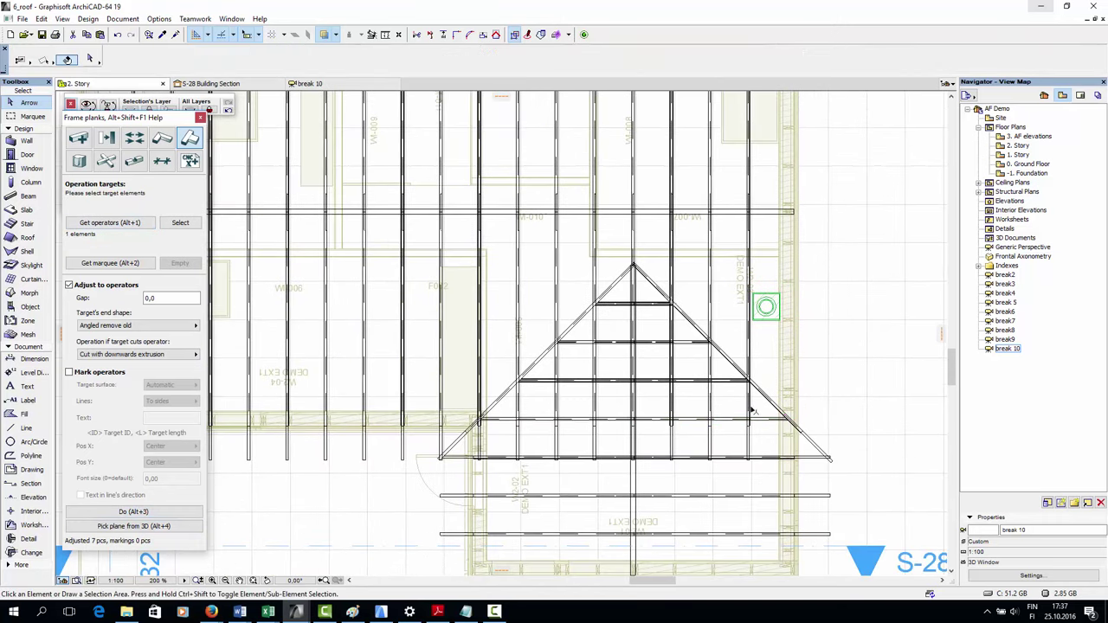
scroll(758, 427, "up", 3)
left_click(859, 457)
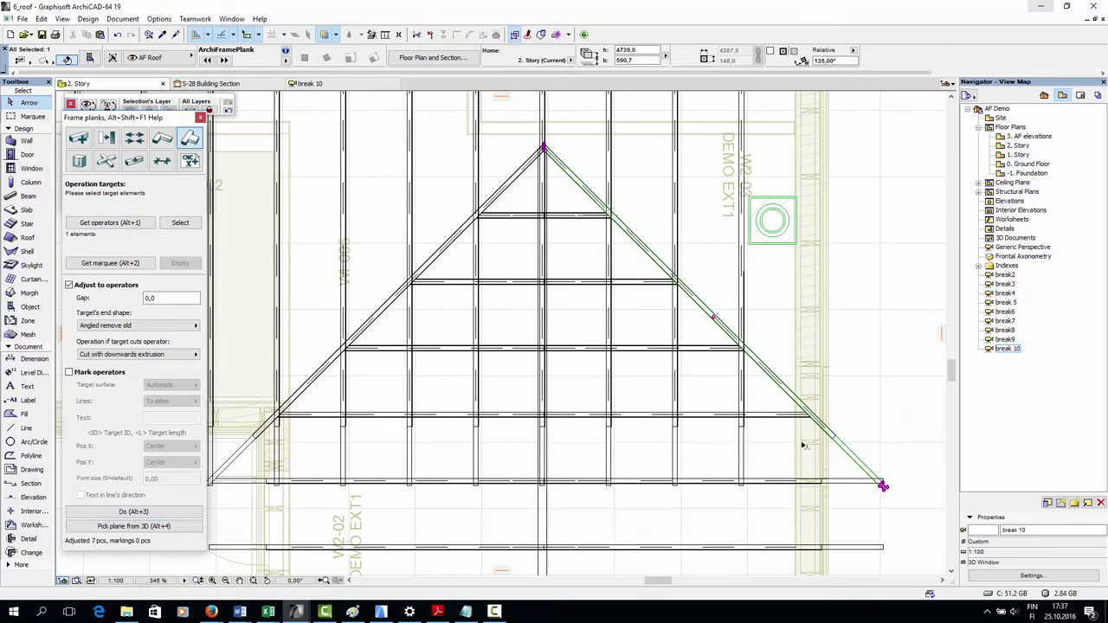
left_click(773, 451)
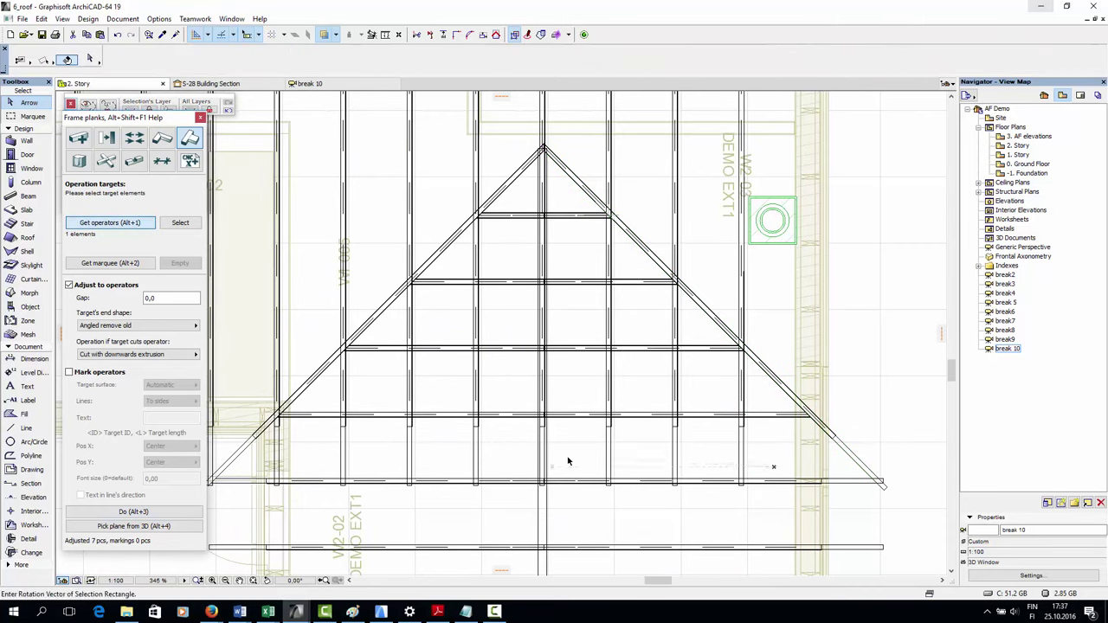
left_click(568, 433)
left_click(116, 510)
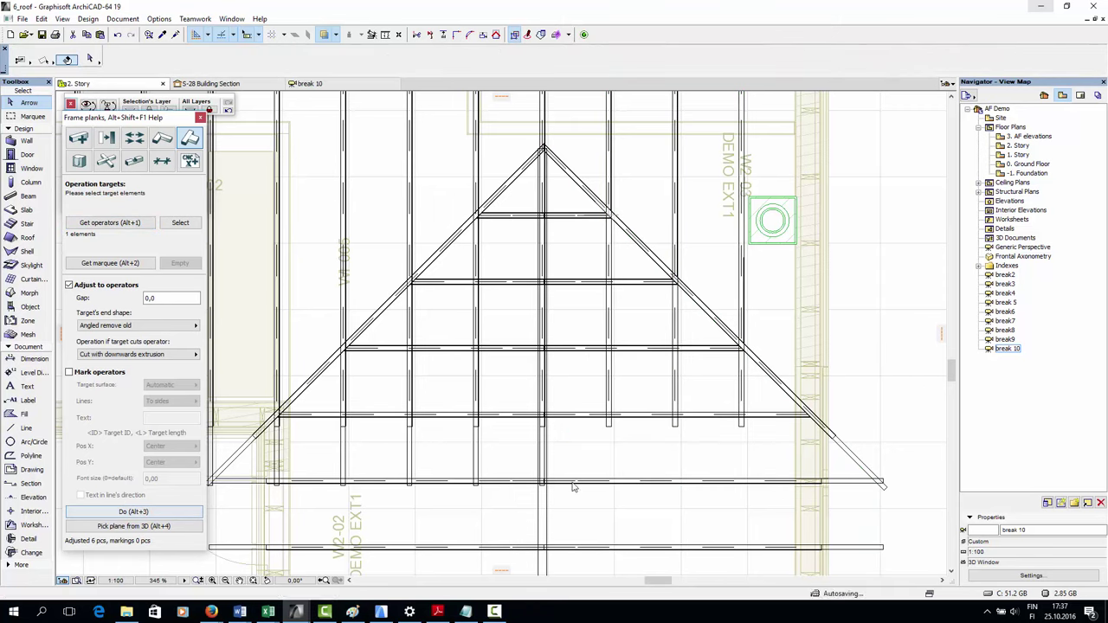
Make the chimney-side I 300 valley beam the adjusting operator for the main-roof rafters
left_click(836, 440)
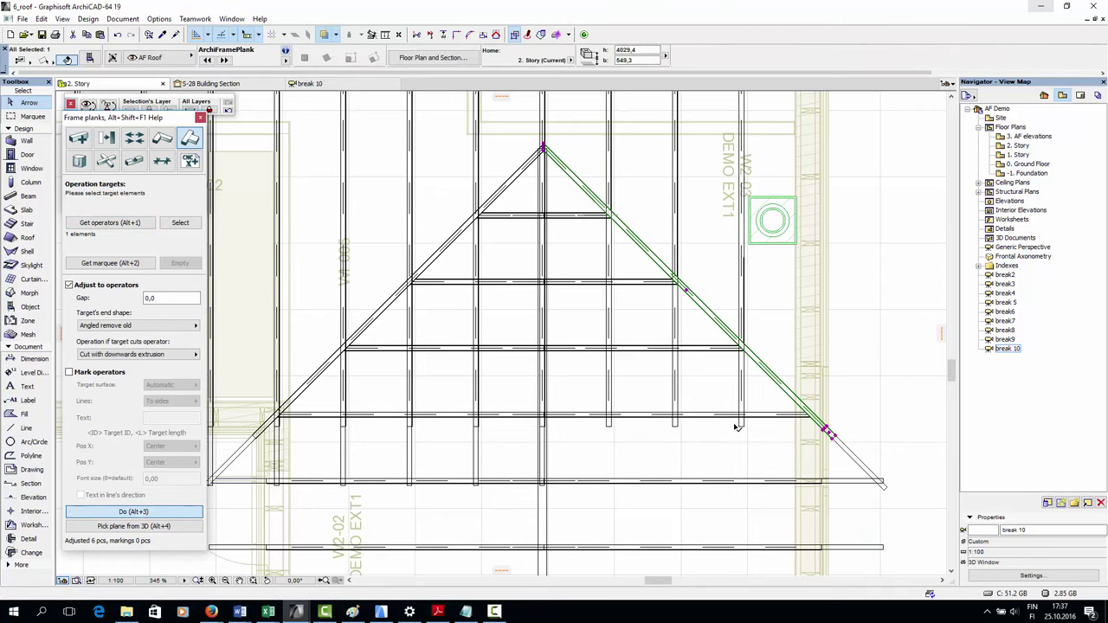
left_click(127, 226)
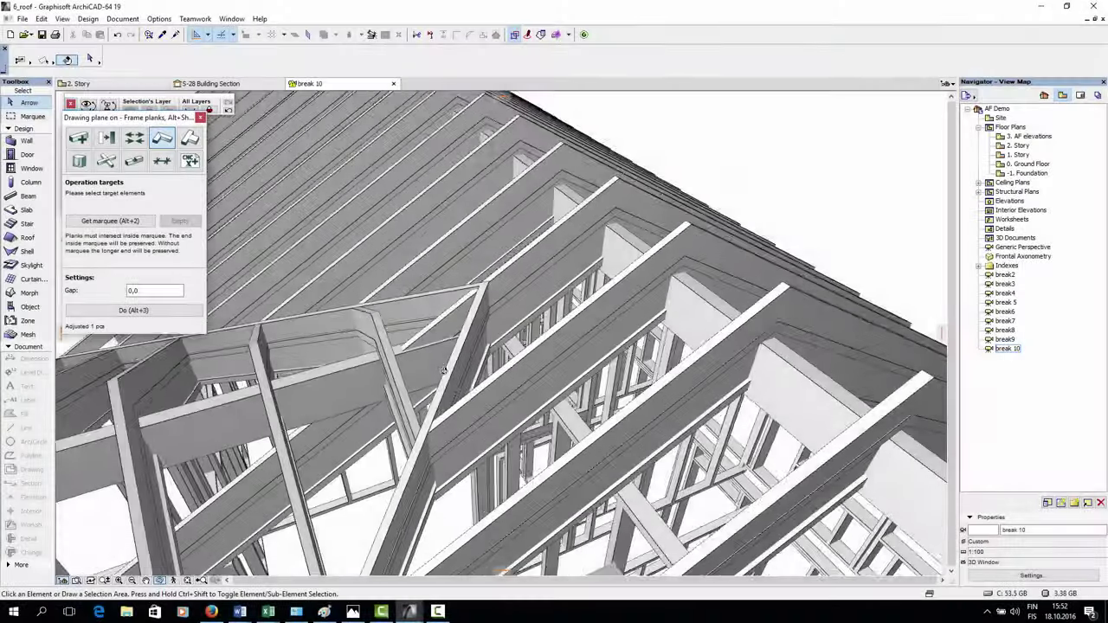
Examine the cut valley framing and the smaller roof's gable end in the break 10 3D view
left_click_drag(442, 369, 612, 296)
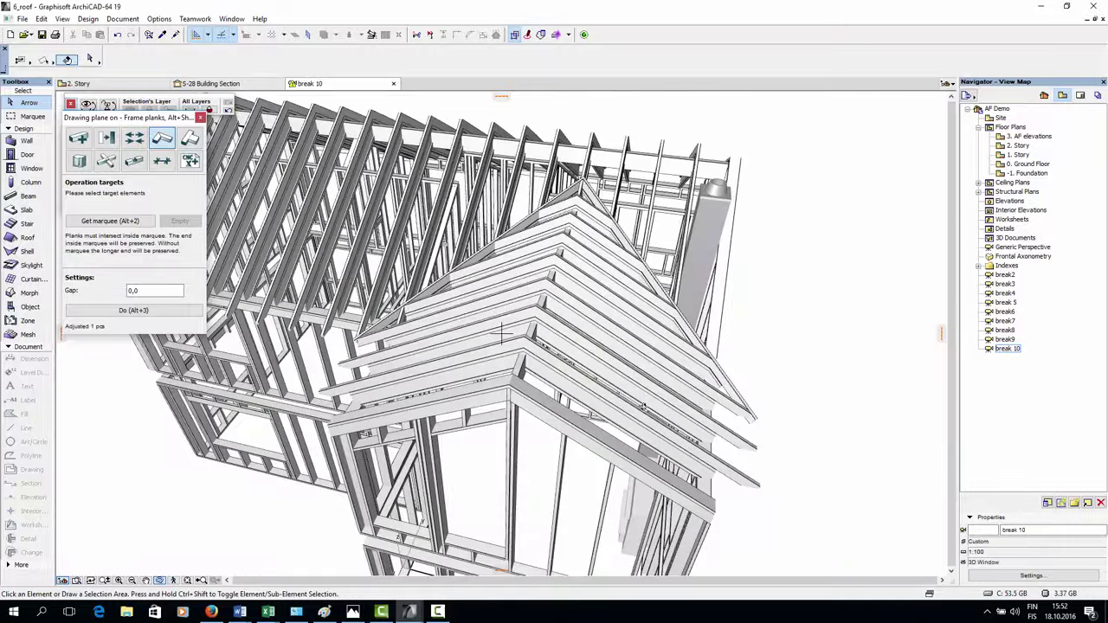
left_click_drag(640, 410, 639, 472)
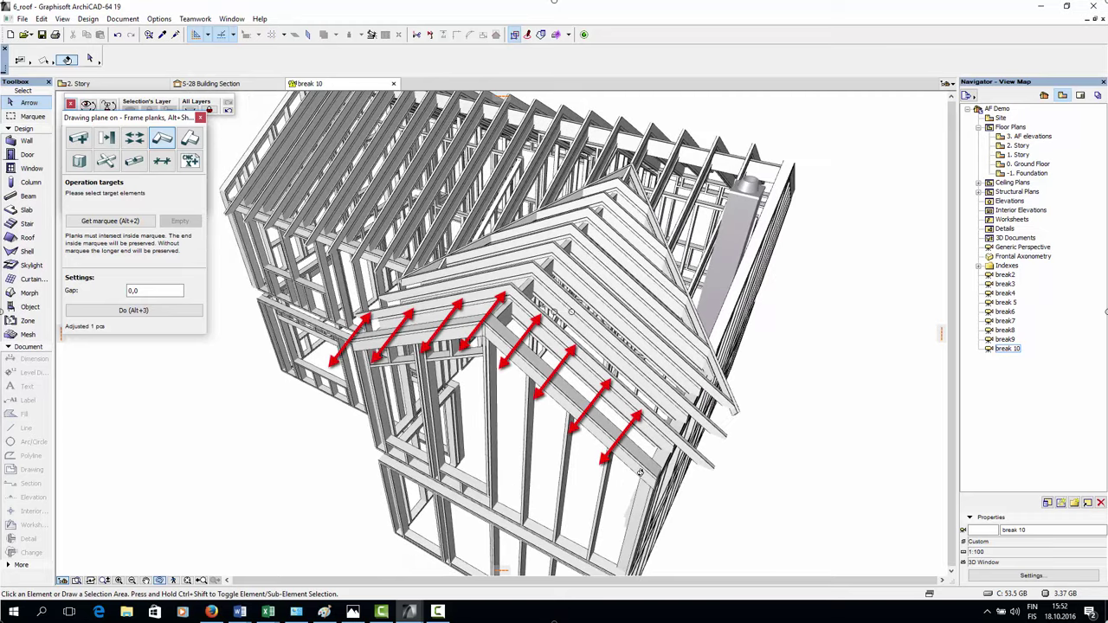